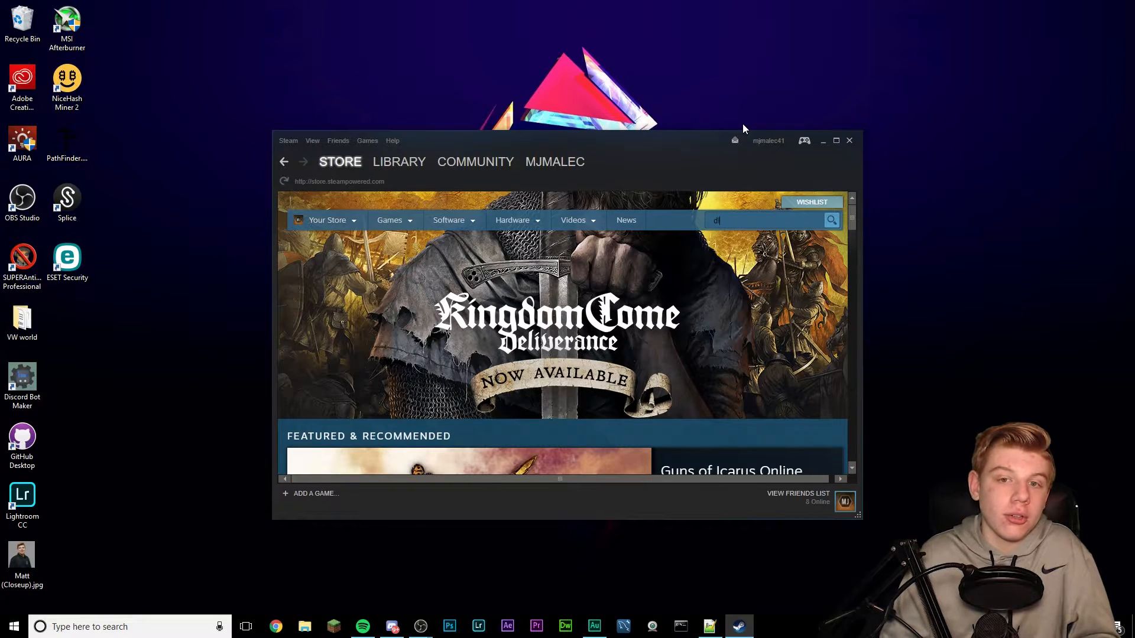
# - Search the Steam store for 'discord bot' to view Discord Bot Maker, then close Steam
pyautogui.write('bot')
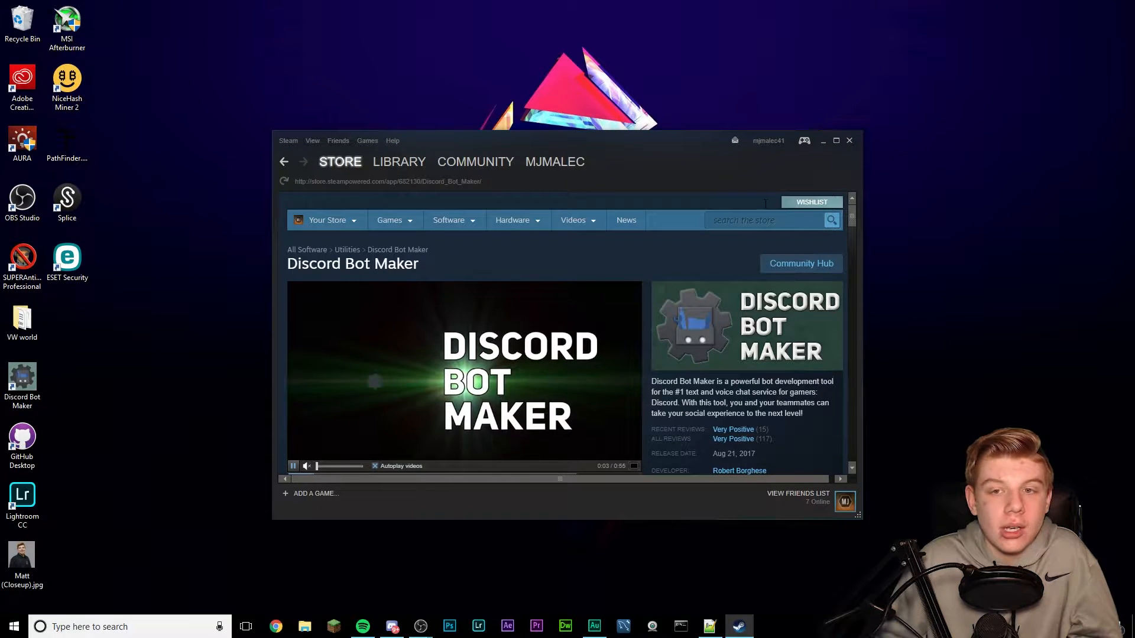
pyautogui.click(849, 140)
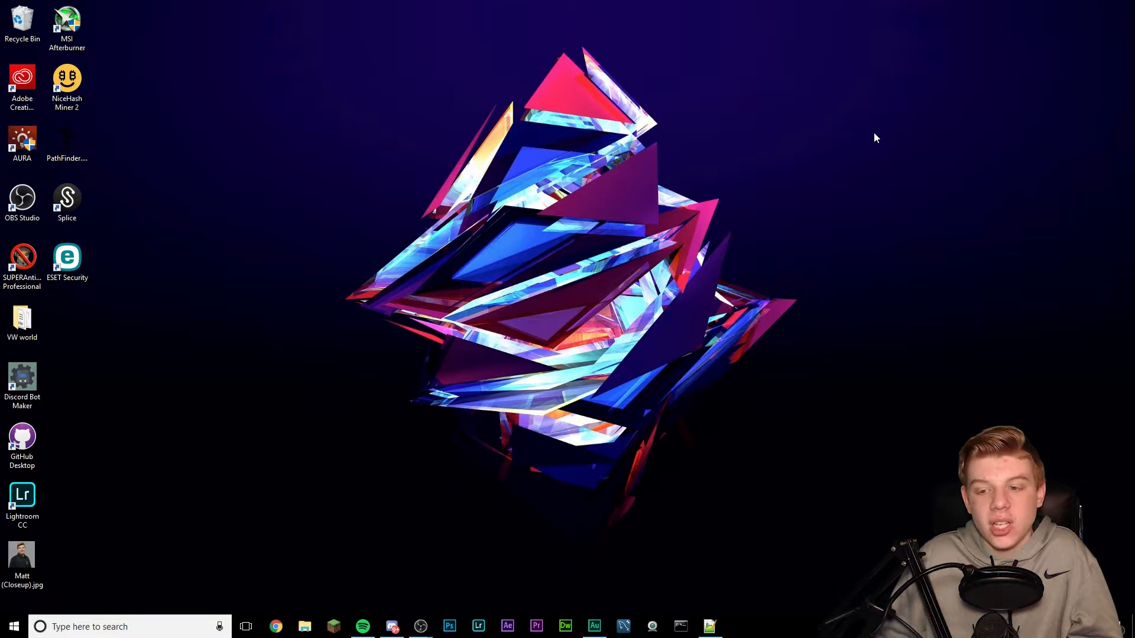
# - Launch Discord Bot Maker and close the open EB Bot project
pyautogui.doubleClick(44, 406)
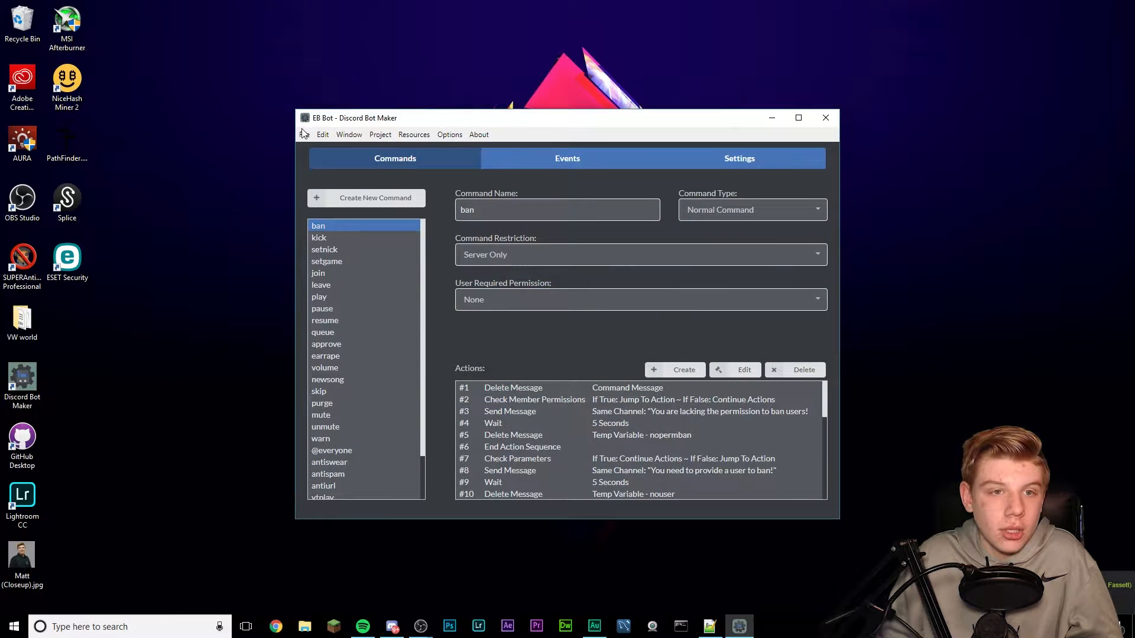
pyautogui.click(304, 134)
pyautogui.click(323, 194)
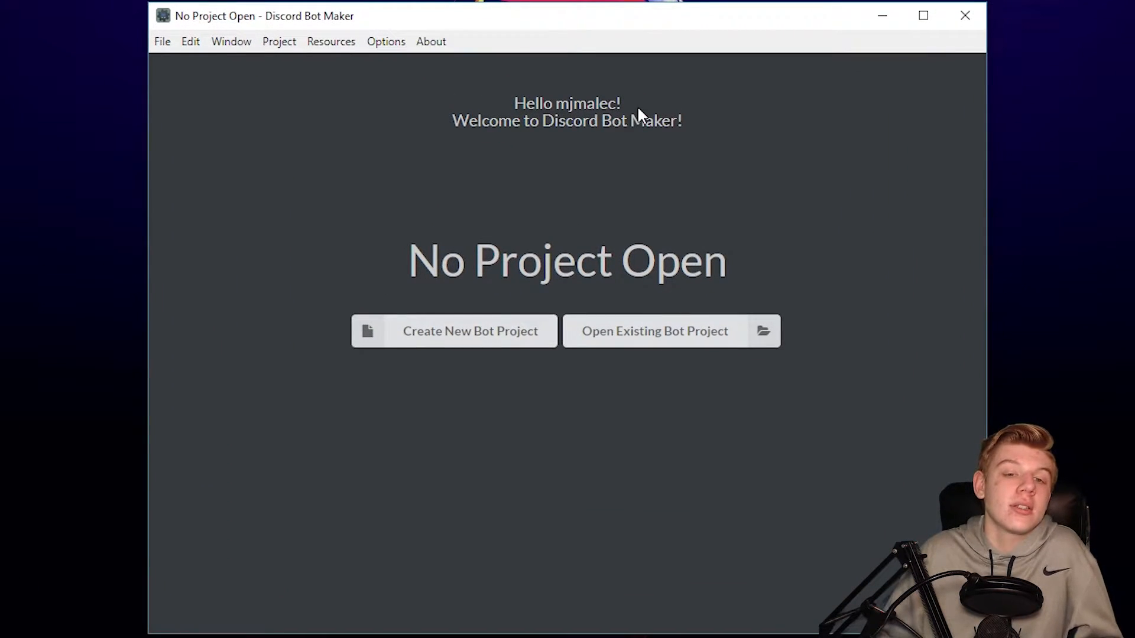
# - Start a new bot project and name it 'Tutorial Bot'
pyautogui.click(496, 350)
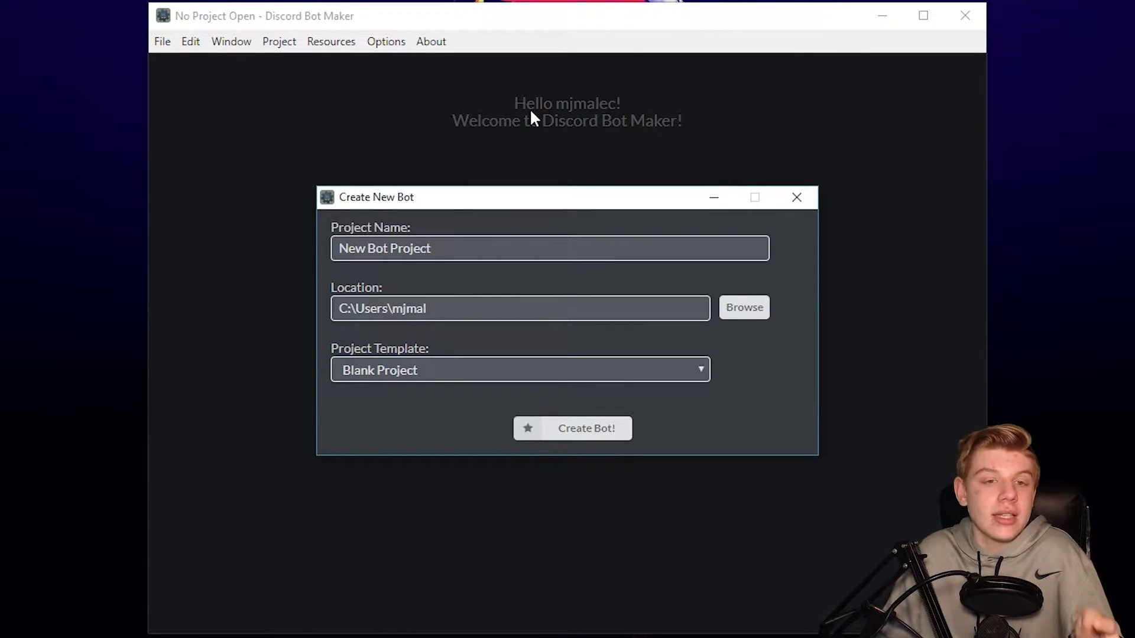
pyautogui.moveTo(450, 248); pyautogui.dragTo(335, 248)
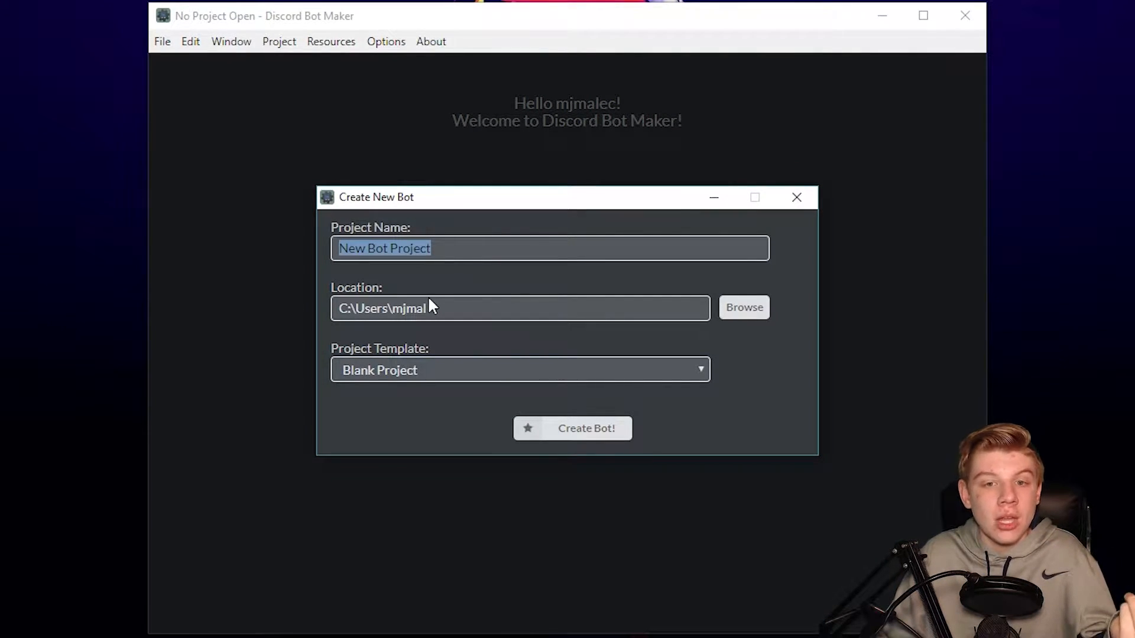
pyautogui.click(439, 370)
pyautogui.click(463, 251)
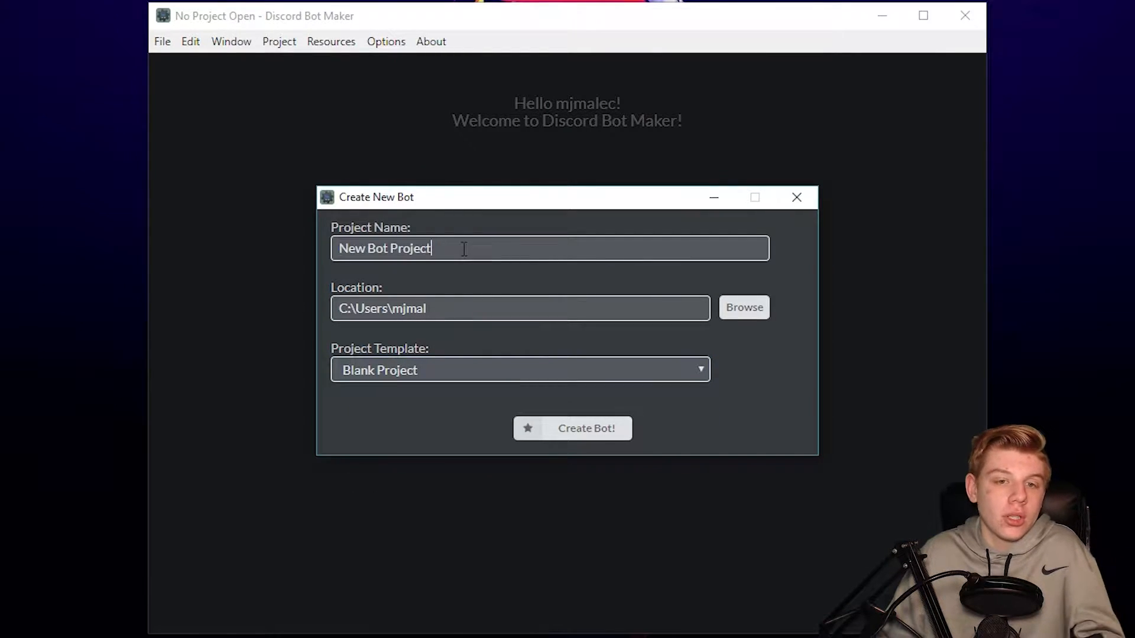
pyautogui.hotkey('ctrl', 'a')
pyautogui.press('BackSpace')
pyautogui.write('Tuto')
pyautogui.press('BackSpace')
pyautogui.press('BackSpace')
pyautogui.press('BackSpace')
pyautogui.press('BackSpace')
pyautogui.write('Turo')
pyautogui.press('BackSpace')
pyautogui.press('BackSpace')
pyautogui.write('tpri')
pyautogui.press('BackSpace')
pyautogui.press('BackSpace')
pyautogui.press('BackSpace')
pyautogui.write('pr')
pyautogui.press('BackSpace')
pyautogui.press('BackSpace')
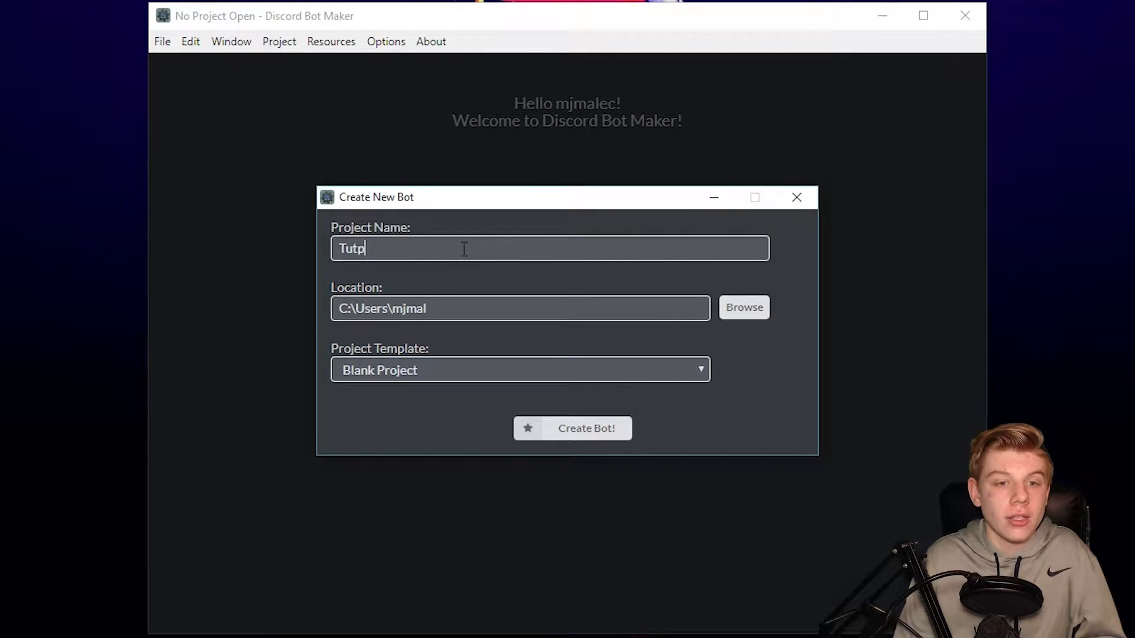
pyautogui.write('oi')
pyautogui.press('BackSpace')
pyautogui.write('rial Bot')
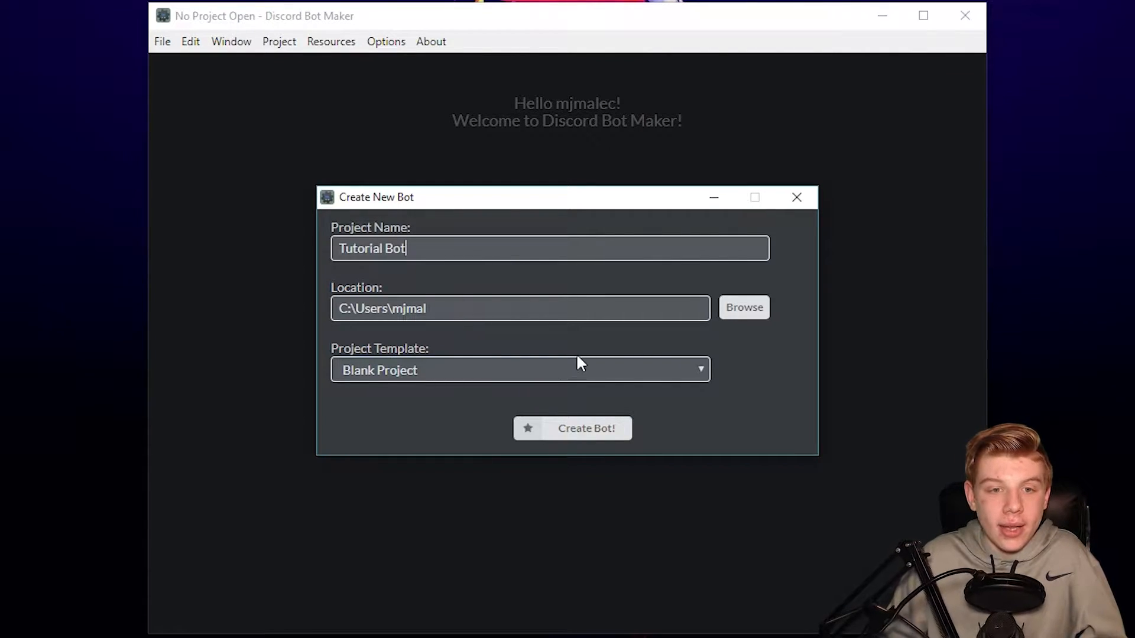
# - Store the project in D:\DiscordBot with the Blank Project template and create it
pyautogui.click(733, 324)
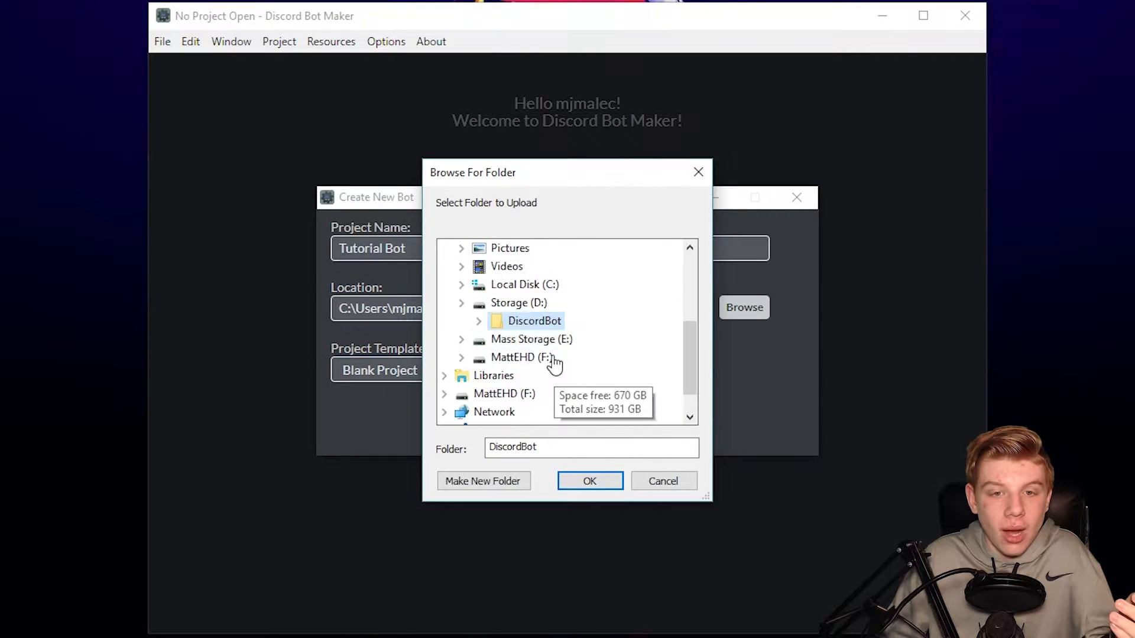
pyautogui.click(605, 483)
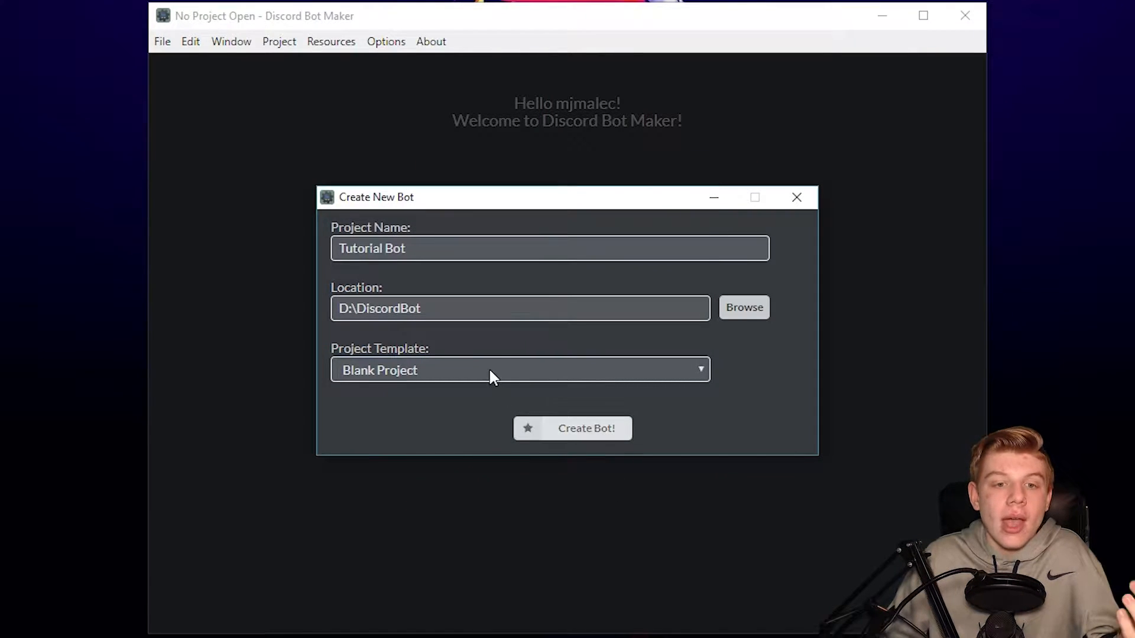
pyautogui.click(437, 370)
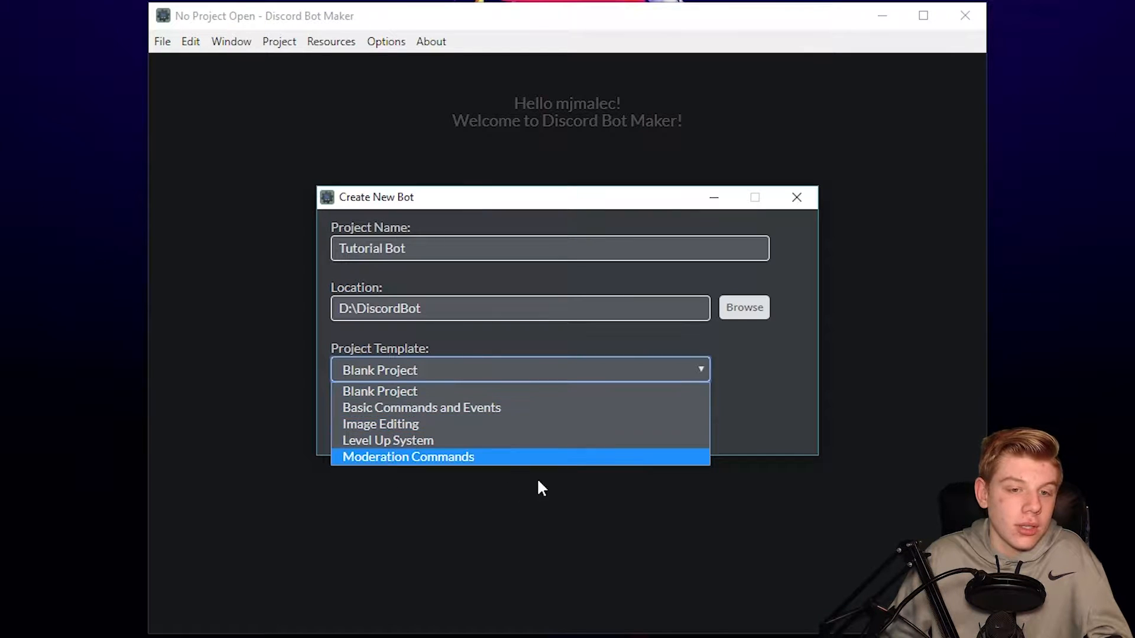
pyautogui.click(775, 396)
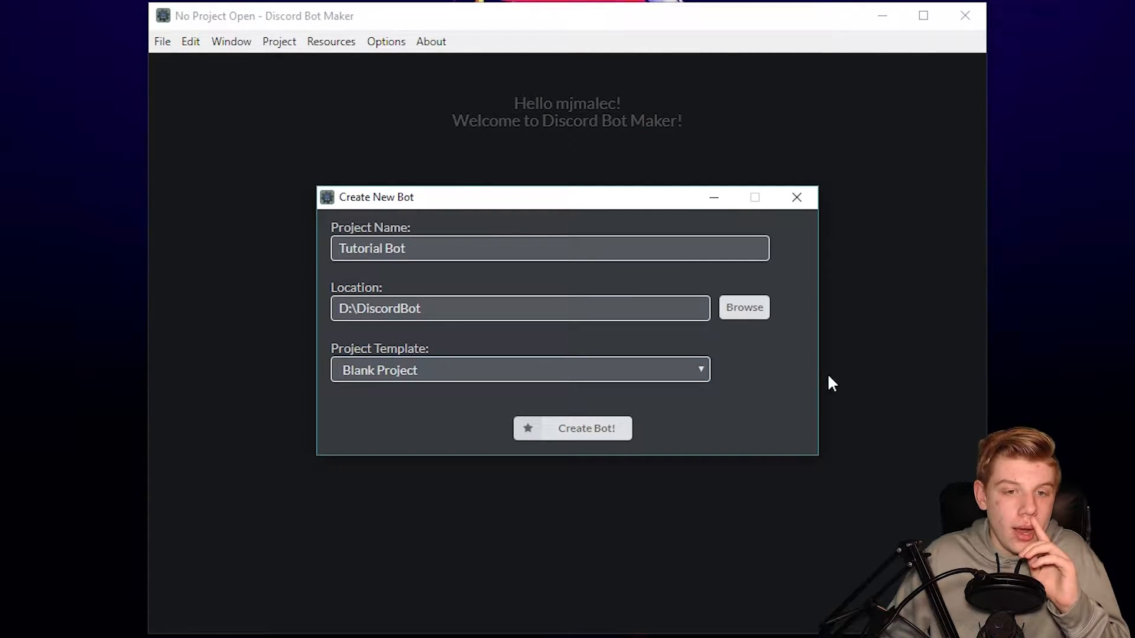
pyautogui.click(565, 428)
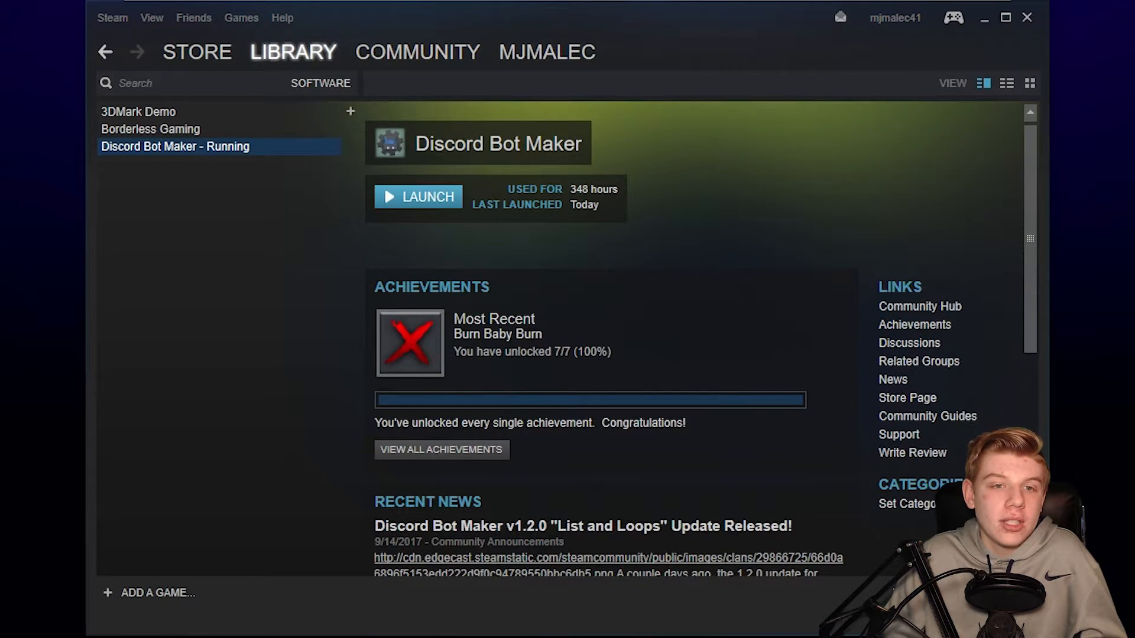
# - Filter the Steam library to software and check Discord Bot Maker's beta branch 'beta - For testing new features'
pyautogui.moveTo(297, 50)
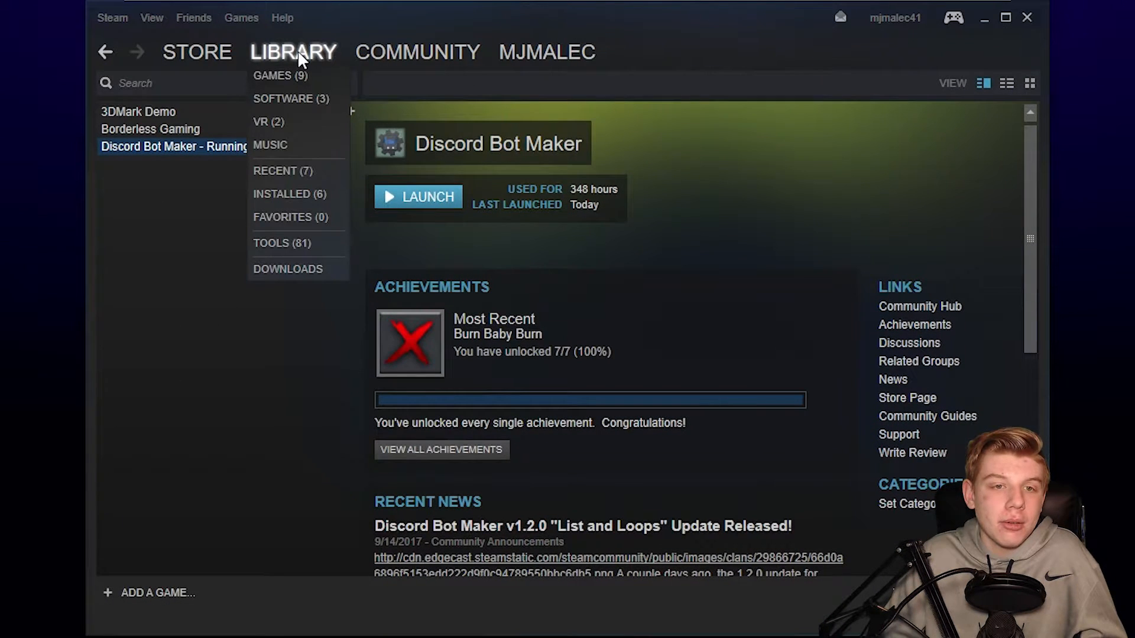
pyautogui.click(282, 100)
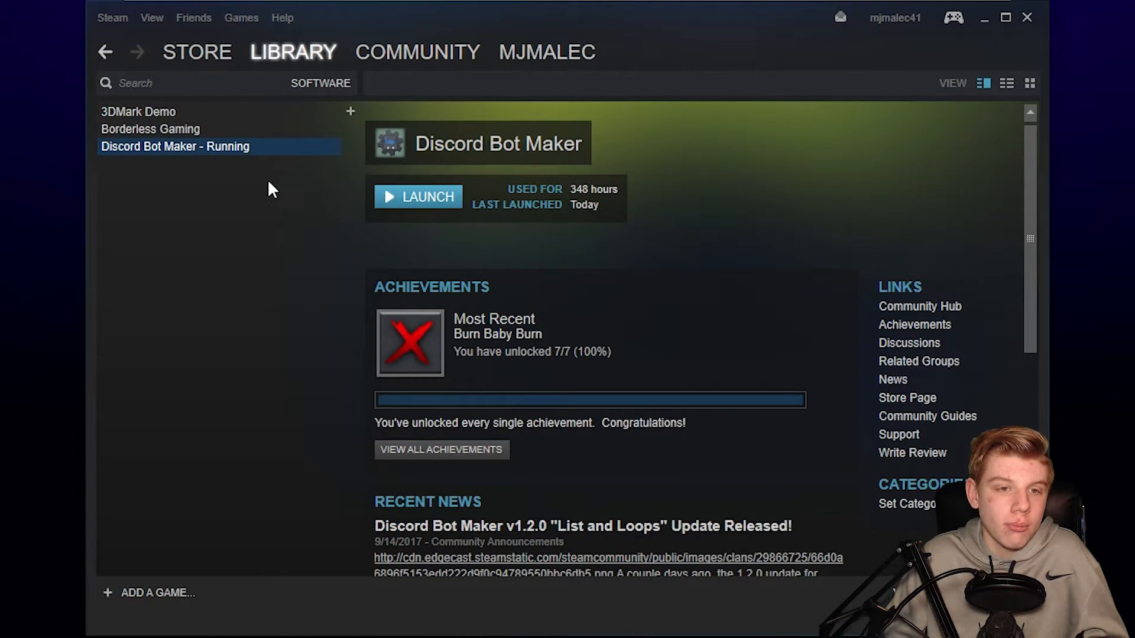
pyautogui.rightClick(126, 153)
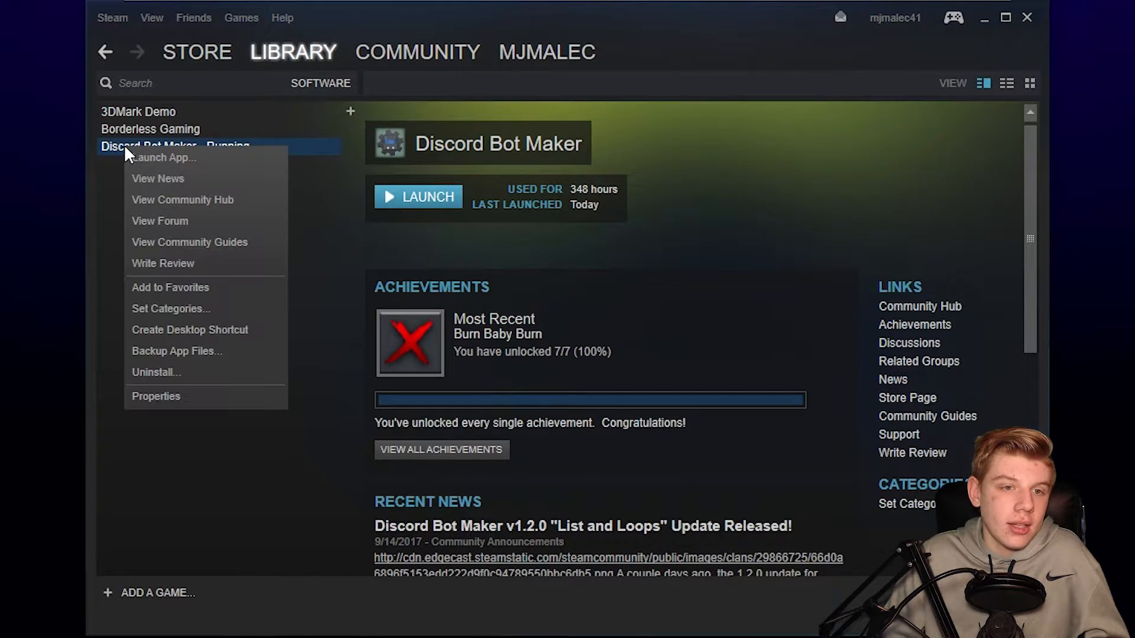
pyautogui.click(180, 405)
pyautogui.click(587, 41)
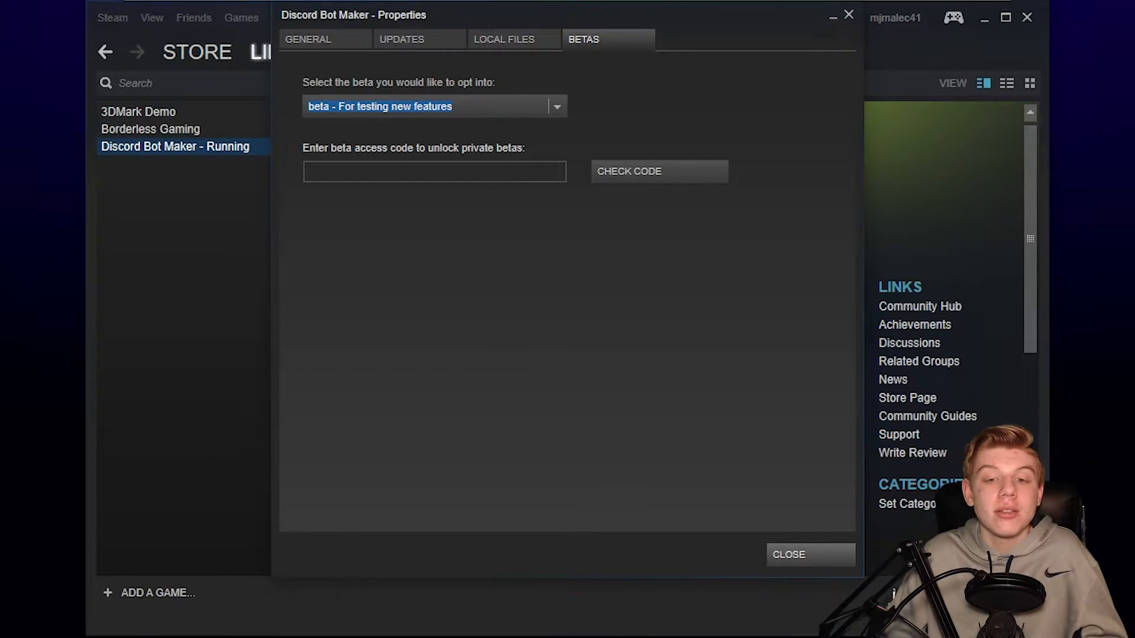
pyautogui.click(807, 562)
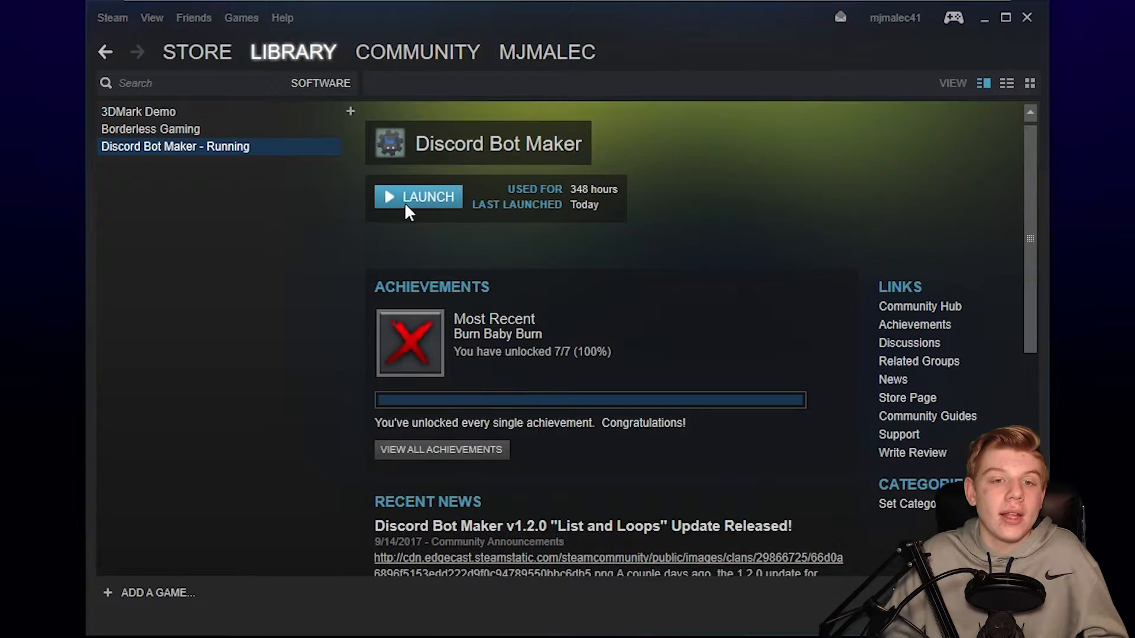
# - Back in the bot editor, add a command and browse the Mod Information action, then cancel
pyautogui.click(1026, 18)
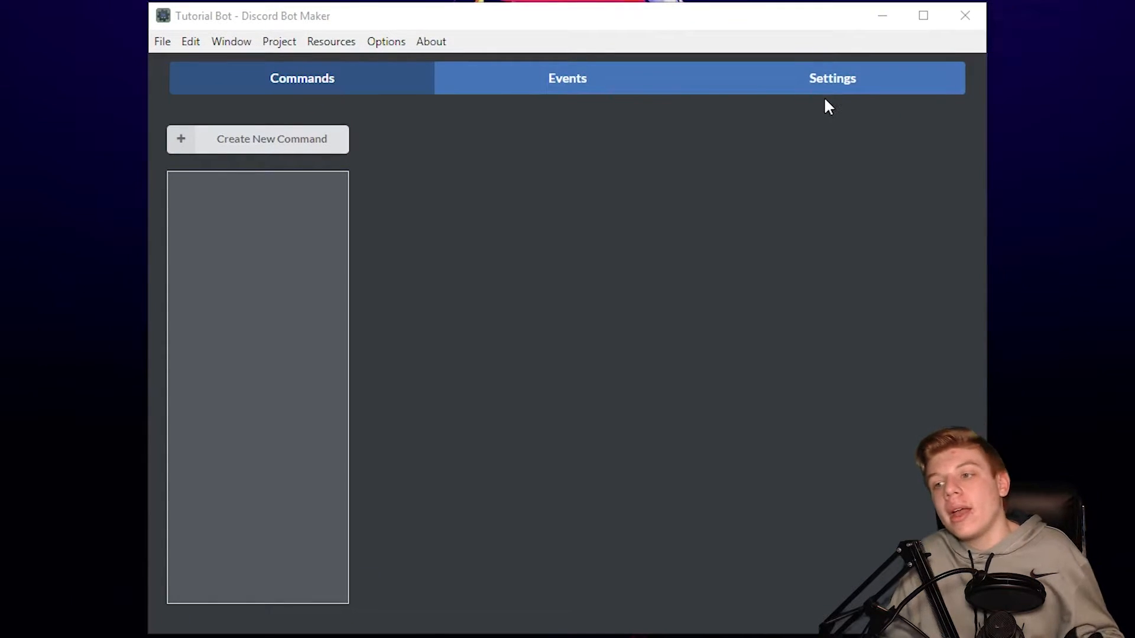
pyautogui.click(324, 149)
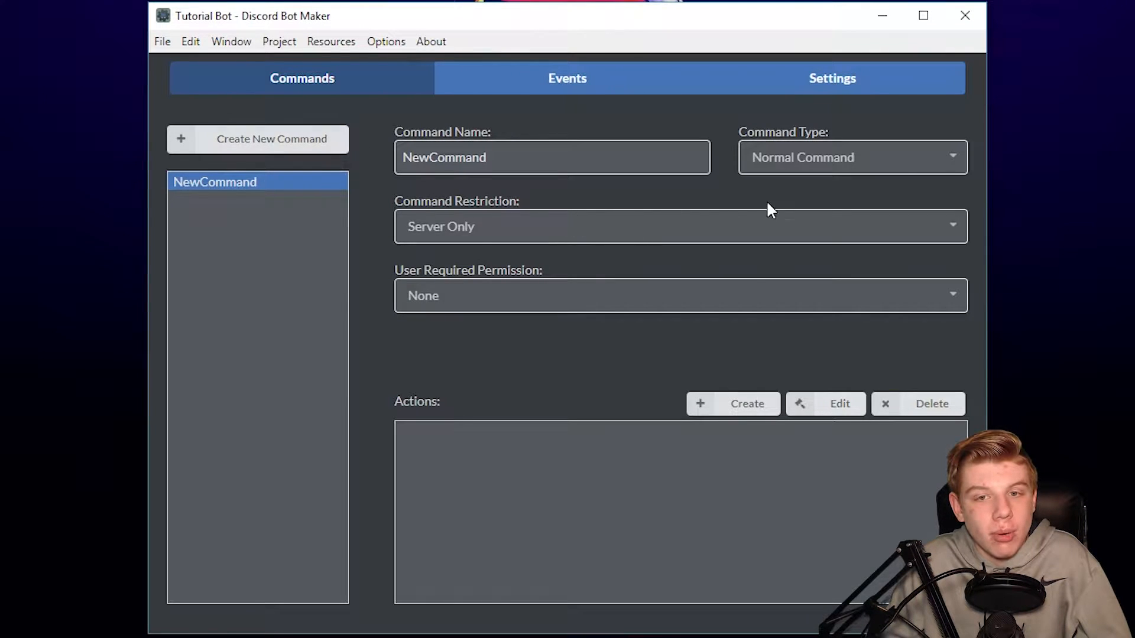
pyautogui.click(744, 407)
pyautogui.click(568, 152)
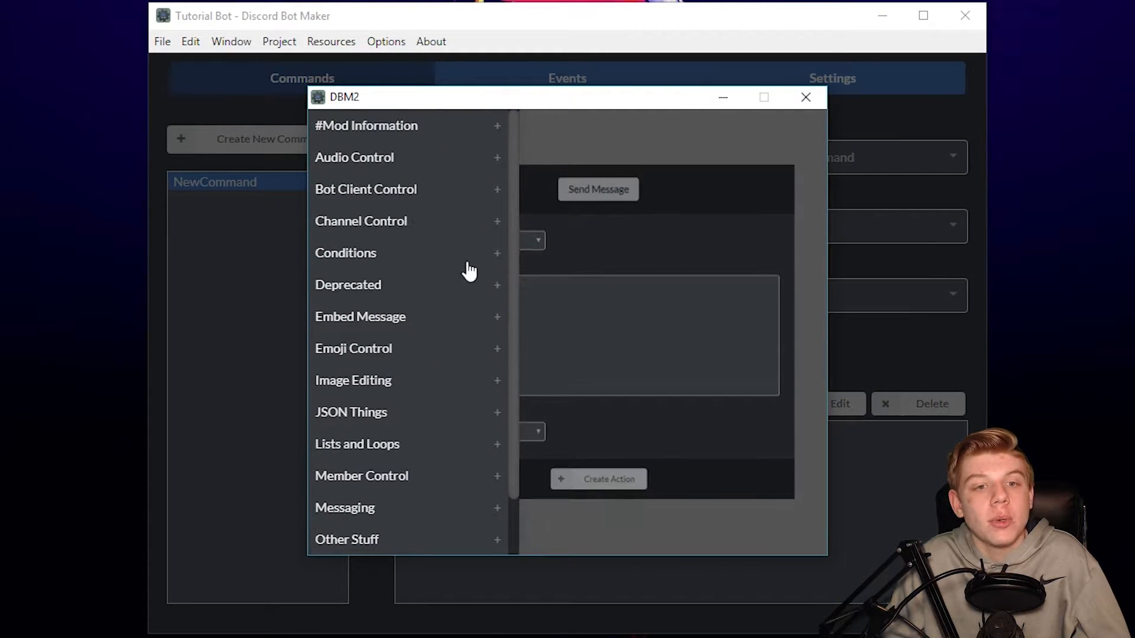
pyautogui.scroll(-2, 418, 296)
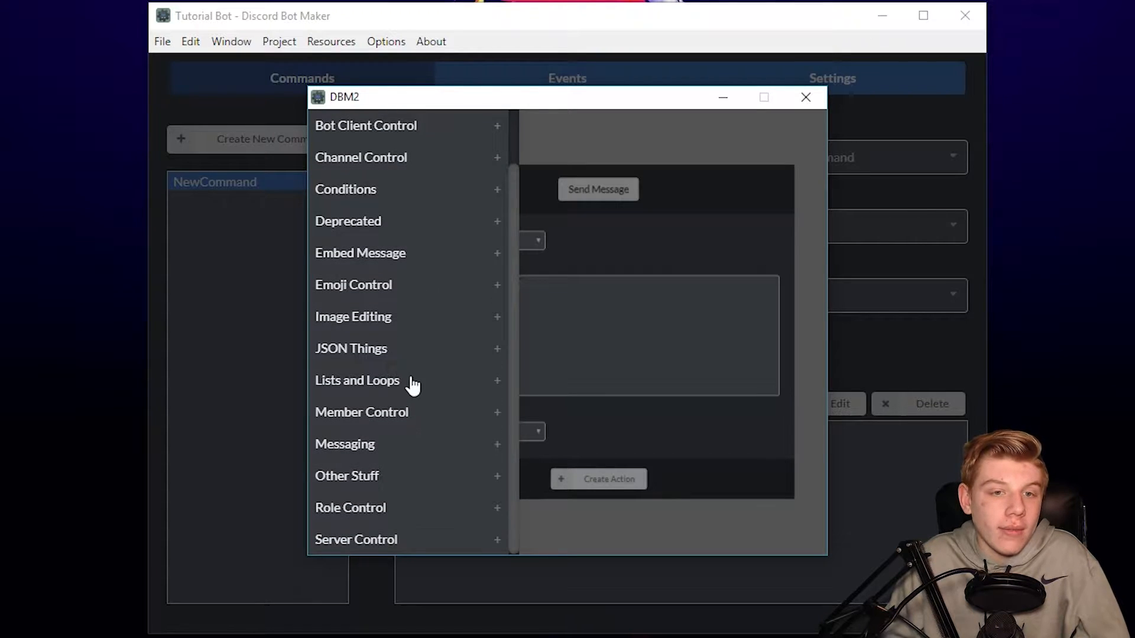
pyautogui.scroll(2, 408, 307)
pyautogui.click(387, 126)
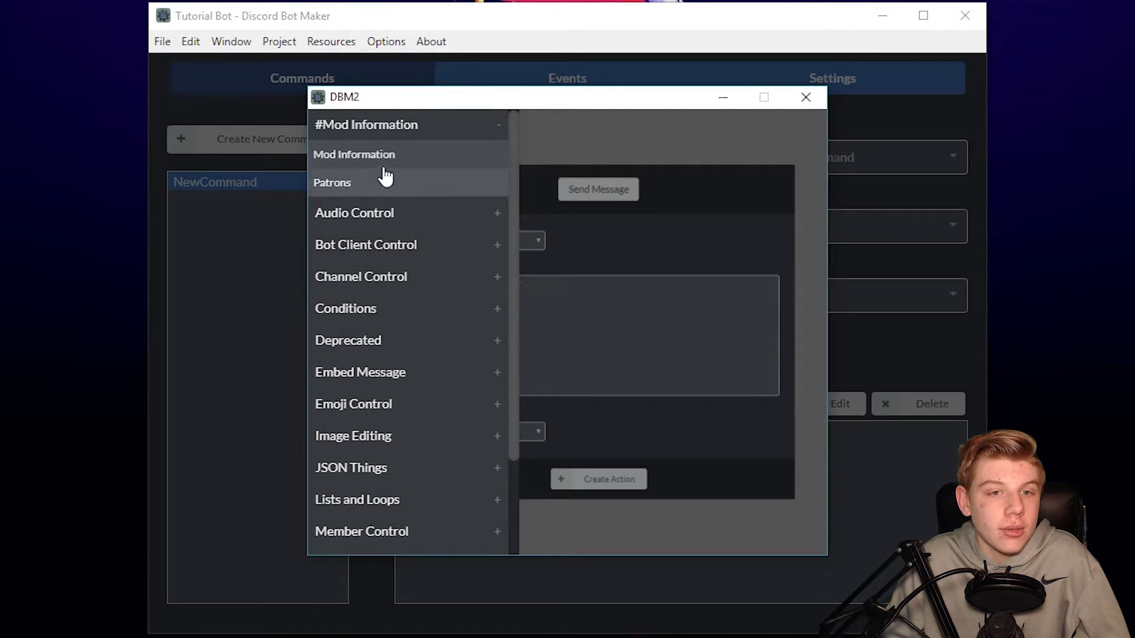
pyautogui.click(385, 155)
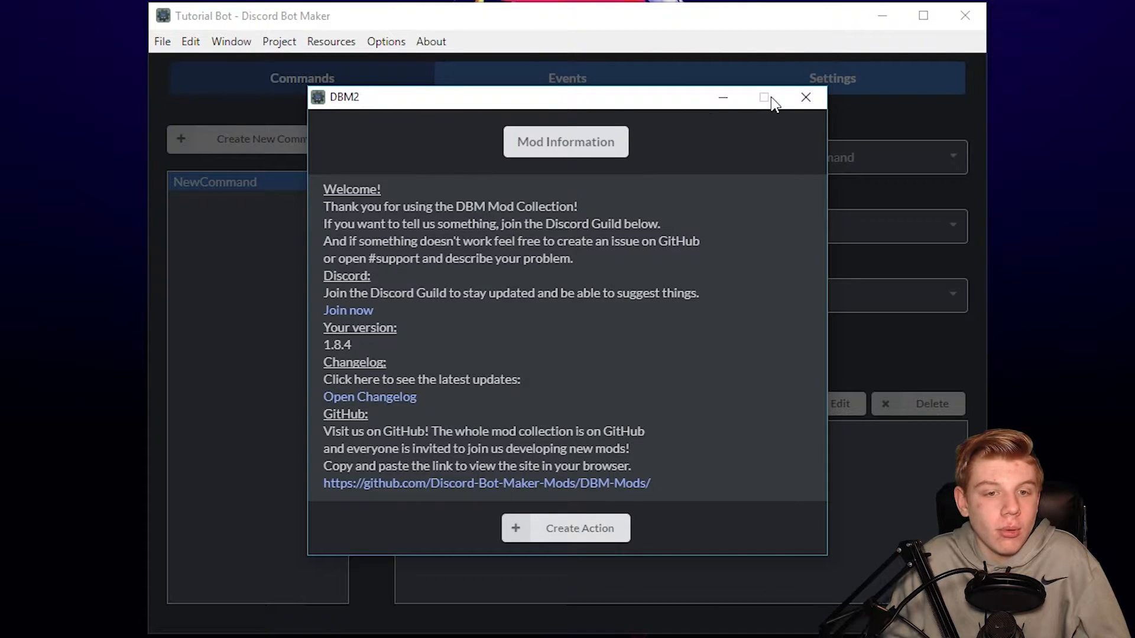
pyautogui.click(804, 98)
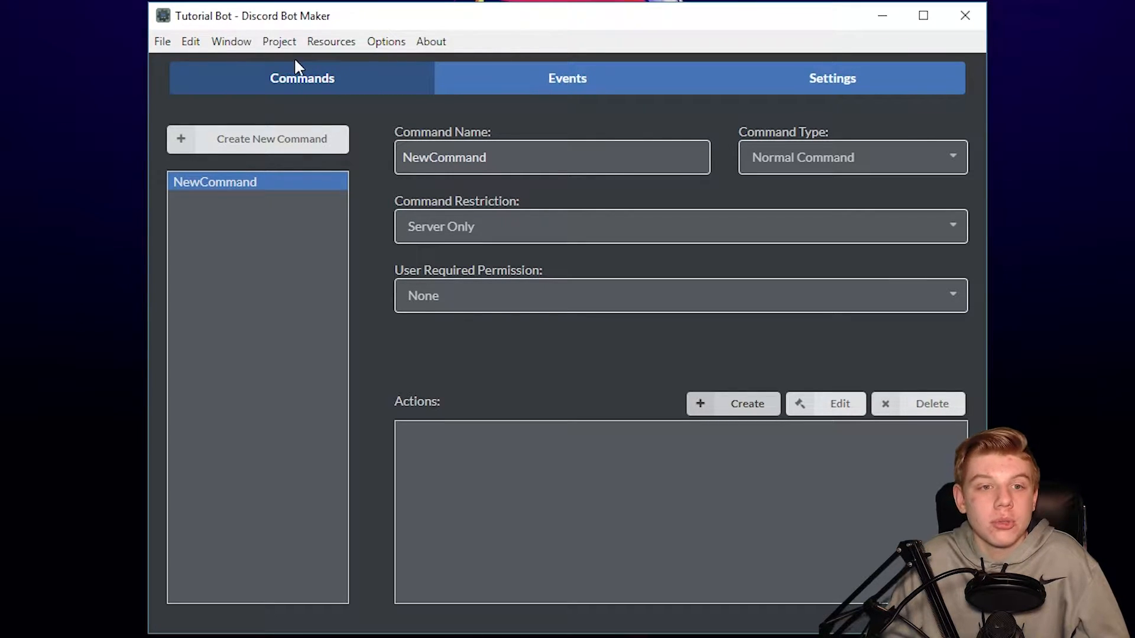
# - Pick the #Mod Information action again and close the action editor without adding it
pyautogui.click(723, 413)
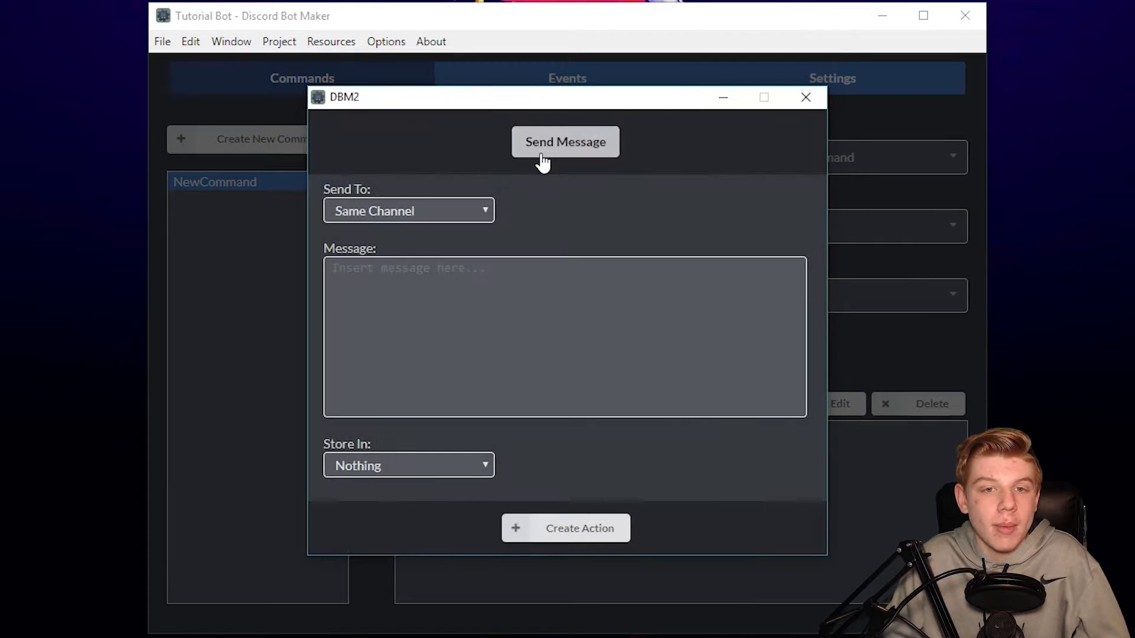
pyautogui.click(537, 151)
pyautogui.click(333, 126)
pyautogui.click(335, 156)
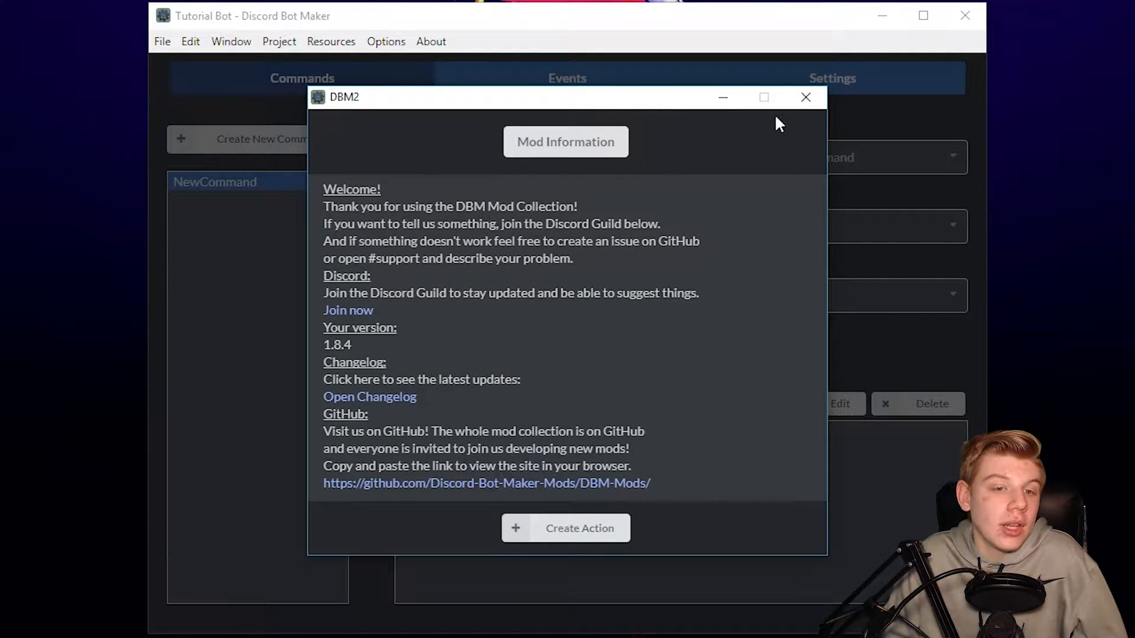
pyautogui.click(806, 102)
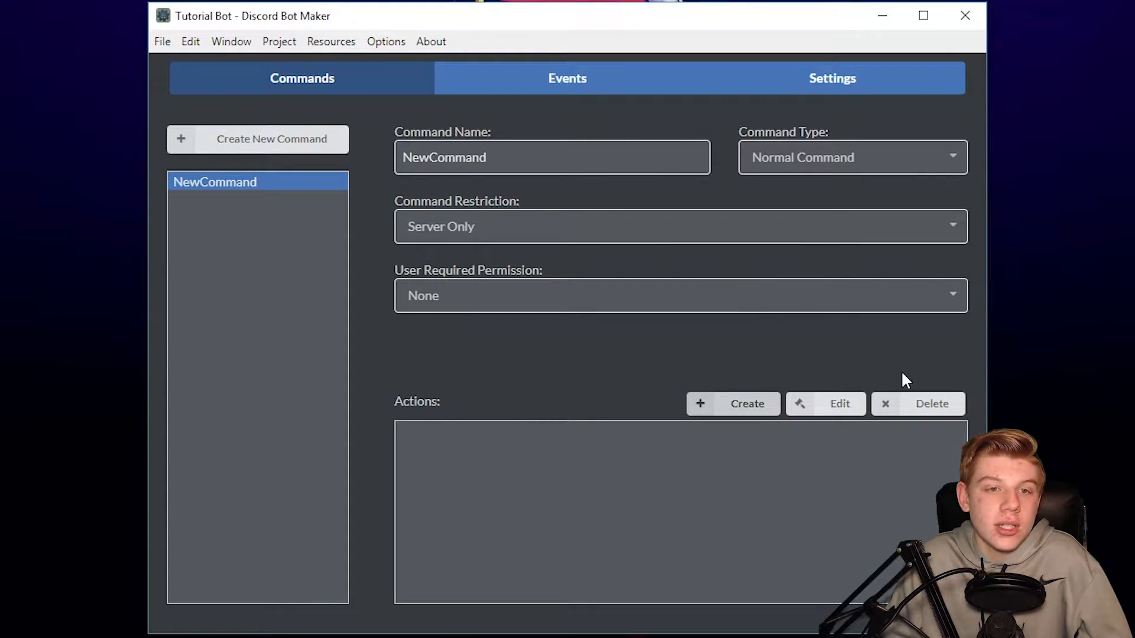
# - Delete the NewCommand command and confirm the deletion
pyautogui.rightClick(302, 190)
pyautogui.click(345, 292)
pyautogui.click(631, 326)
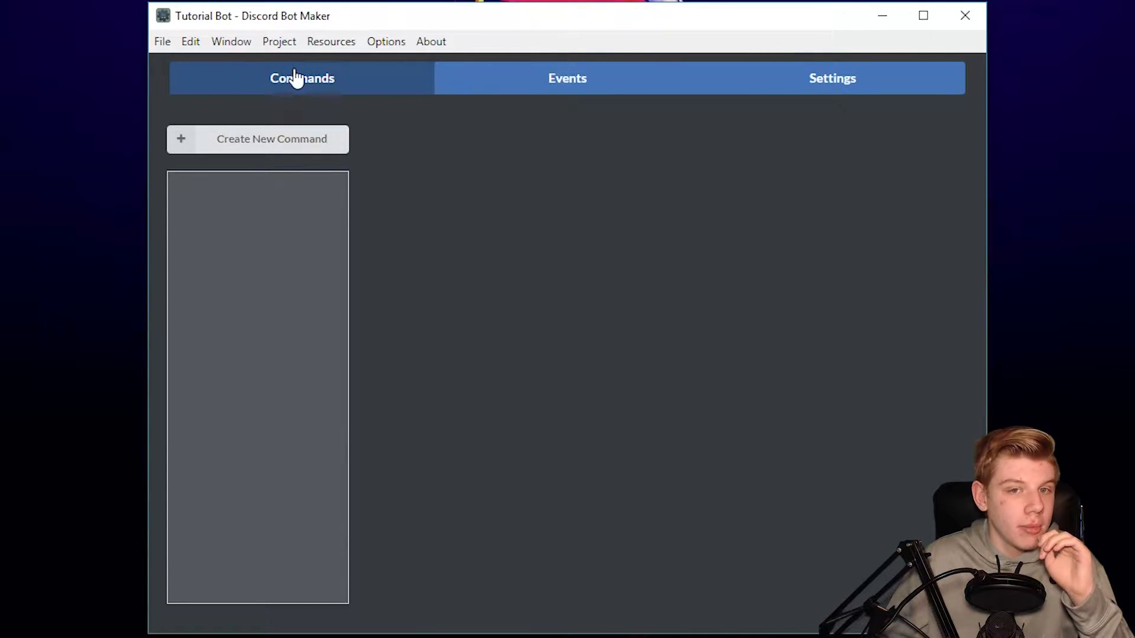
# - Open the bot's Settings and try ?hello, ? and ! in the Command Tag field
pyautogui.click(542, 83)
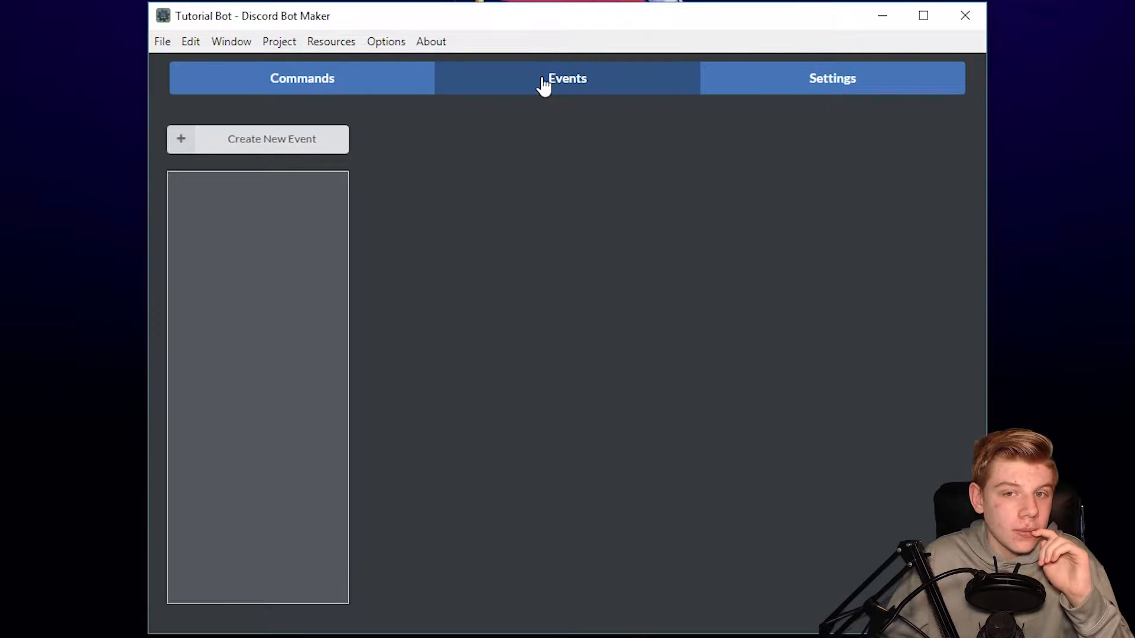
pyautogui.click(800, 76)
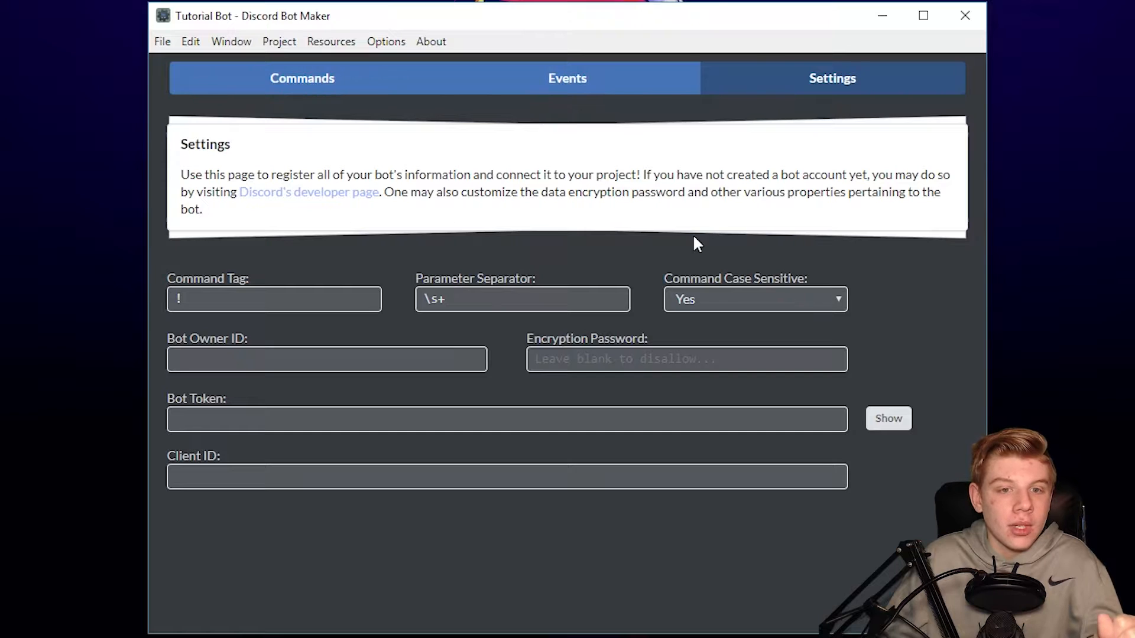
pyautogui.moveTo(166, 279); pyautogui.dragTo(248, 279)
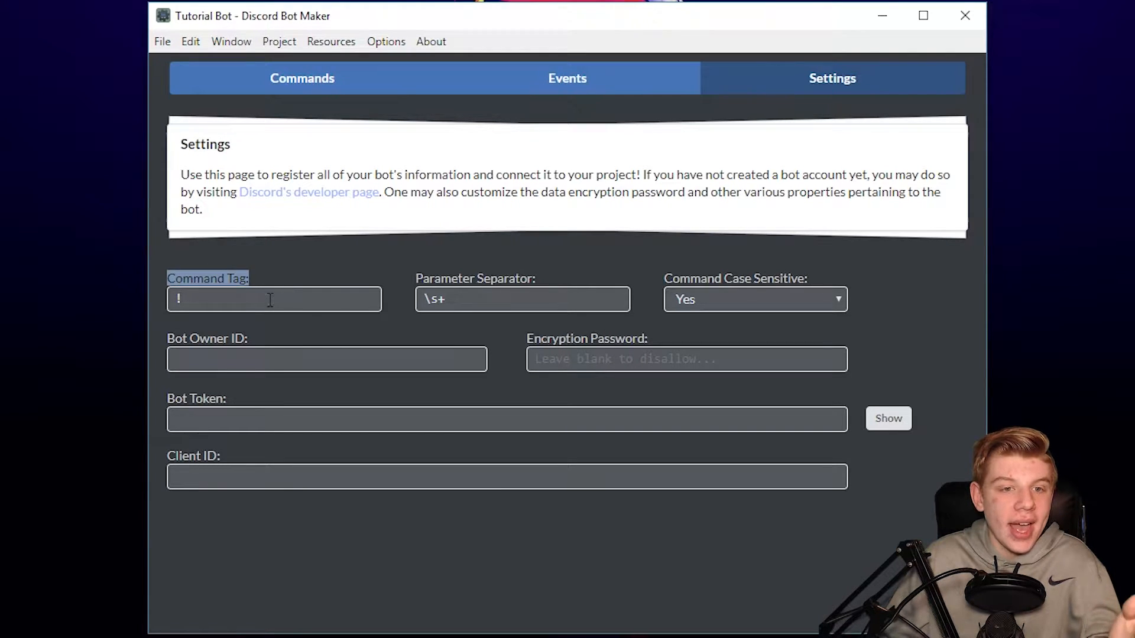
pyautogui.click(270, 300)
pyautogui.press('BackSpace')
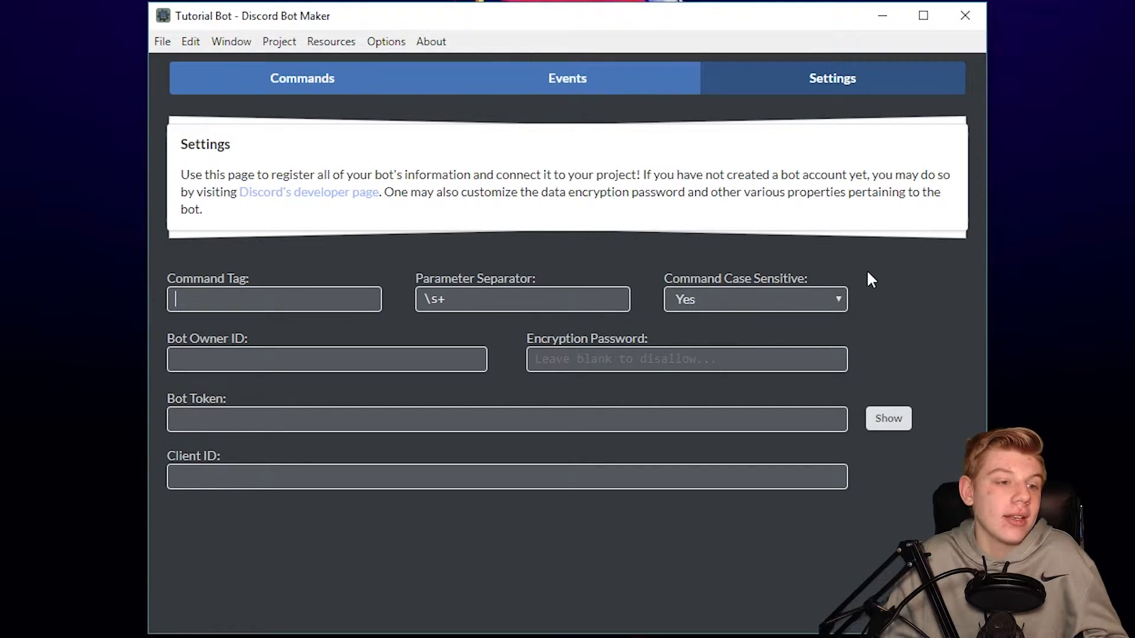
pyautogui.write('?')
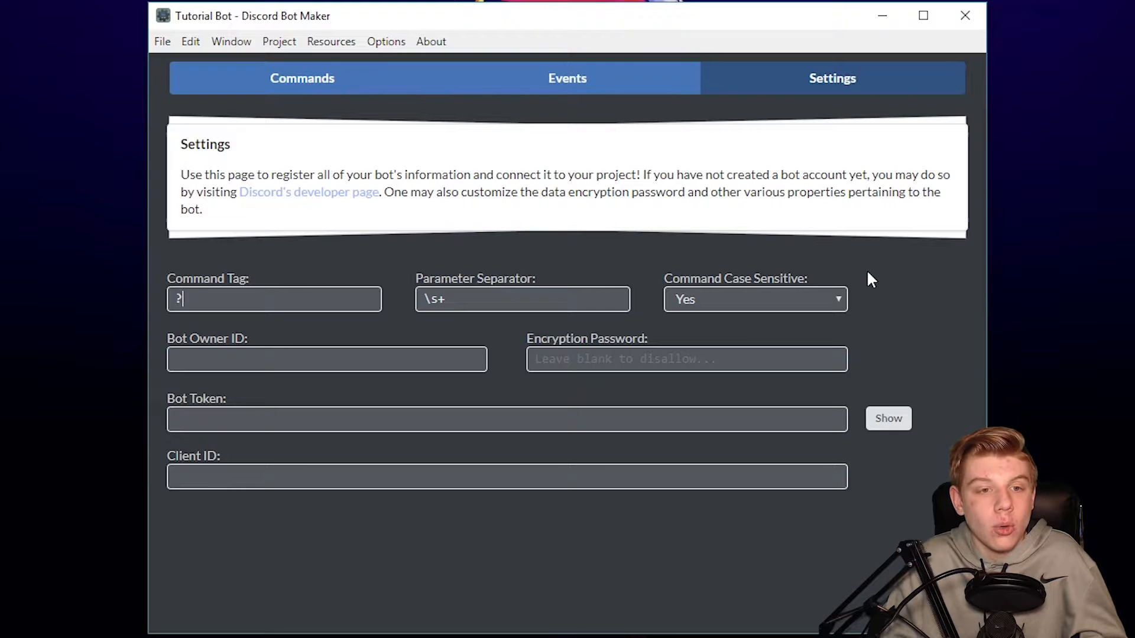
pyautogui.write('hello')
pyautogui.press('BackSpace')
pyautogui.press('BackSpace')
pyautogui.press('BackSpace')
pyautogui.press('BackSpace')
pyautogui.press('BackSpace')
pyautogui.hotkey('shift', 'Left')
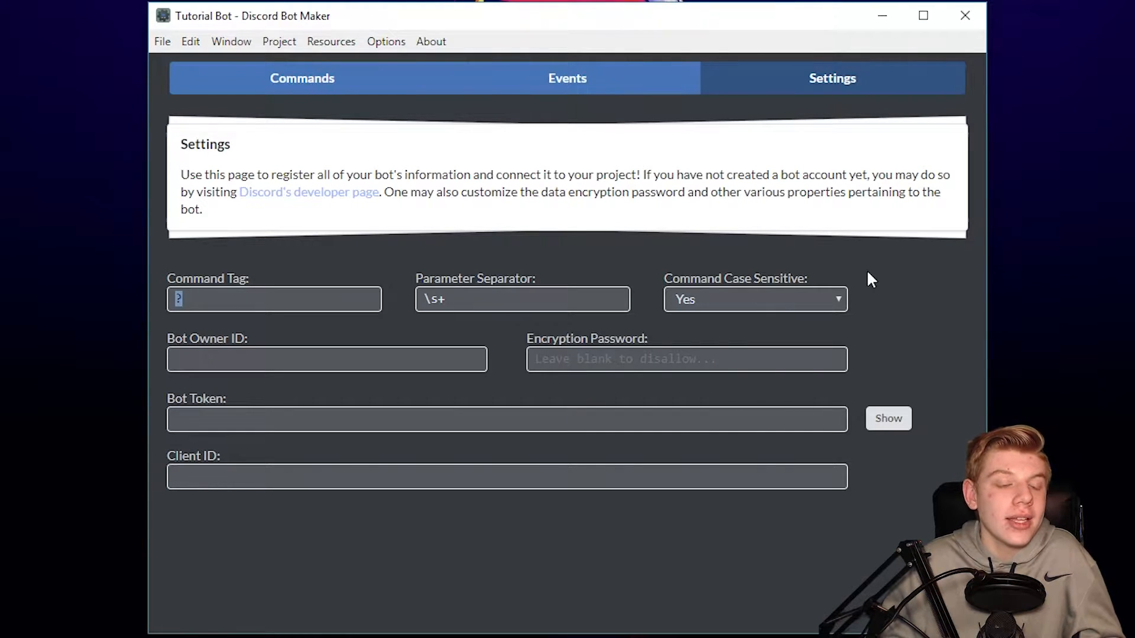
pyautogui.press('BackSpace')
pyautogui.write('?')
pyautogui.press('BackSpace')
pyautogui.write('!')
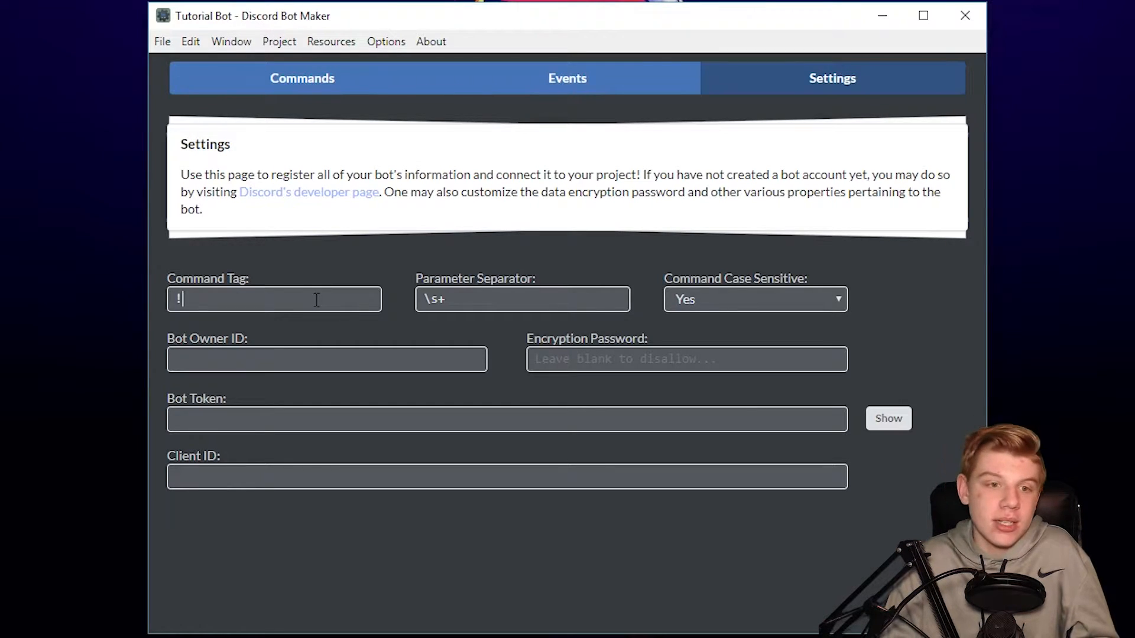
pyautogui.press('BackSpace')
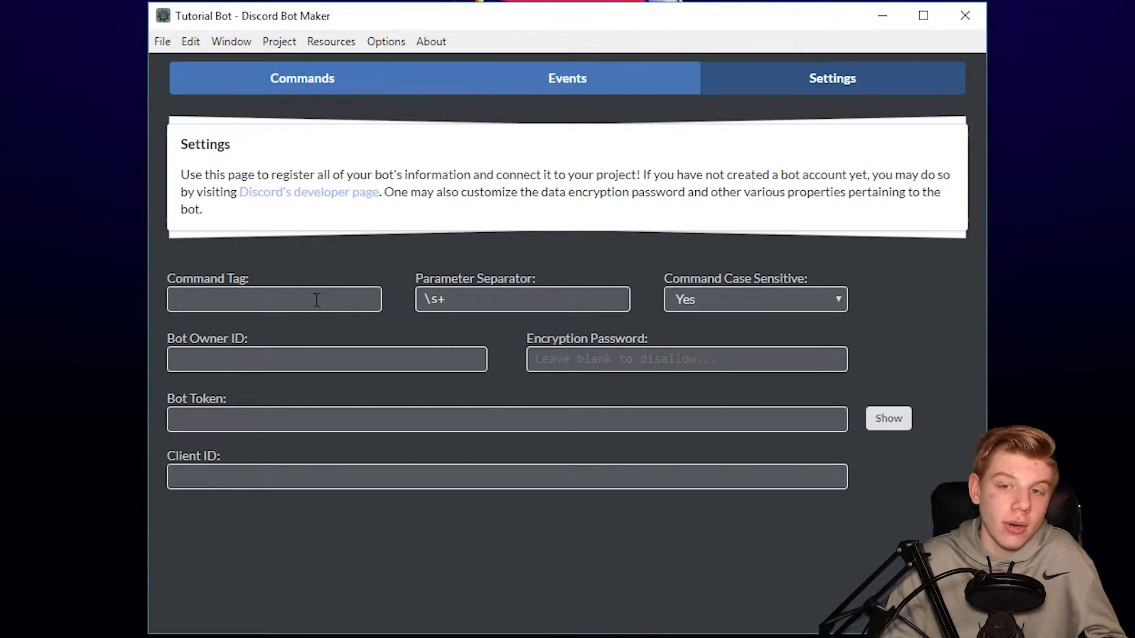
# - Try !hello and ?hello in the Bot Owner ID field, then empty it
pyautogui.click(401, 360)
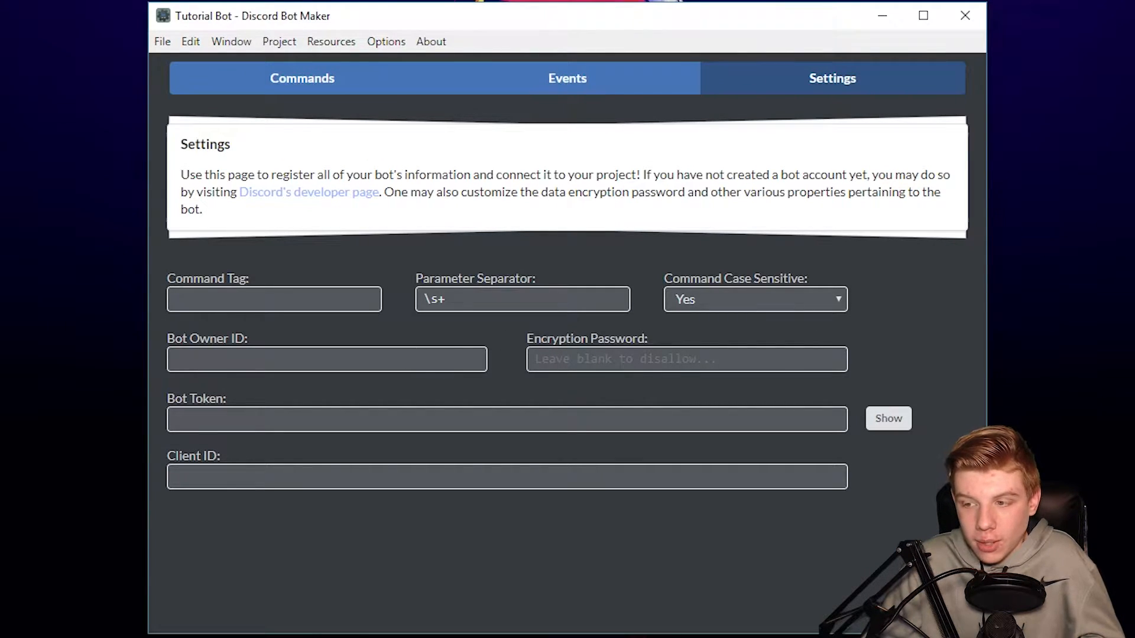
pyautogui.write('!')
pyautogui.write('!hello')
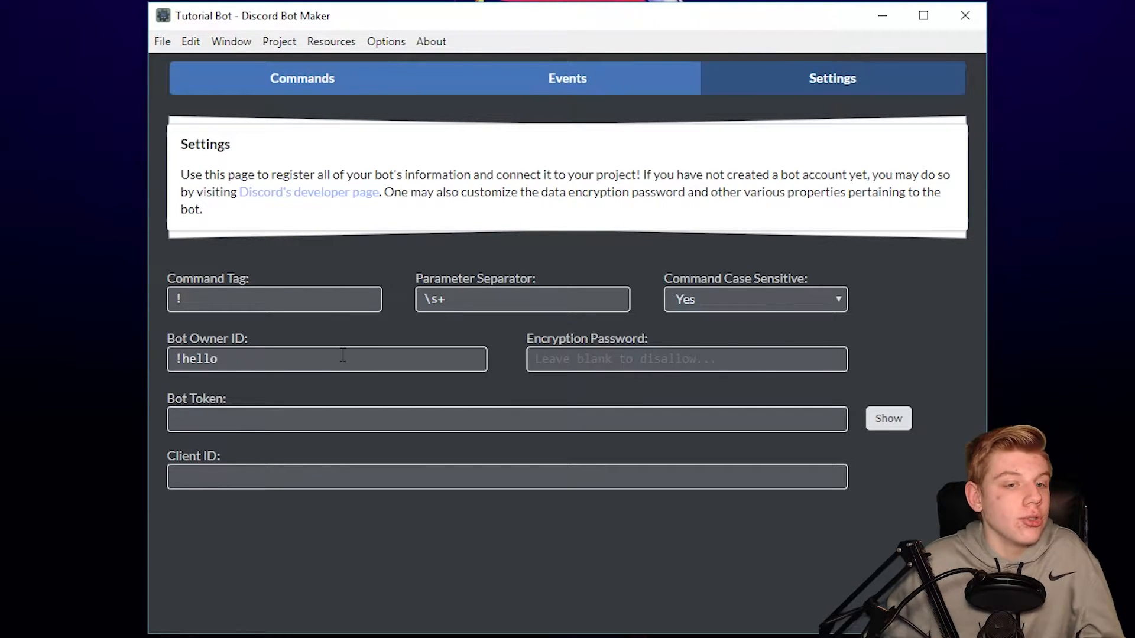
pyautogui.moveTo(343, 355); pyautogui.dragTo(80, 386)
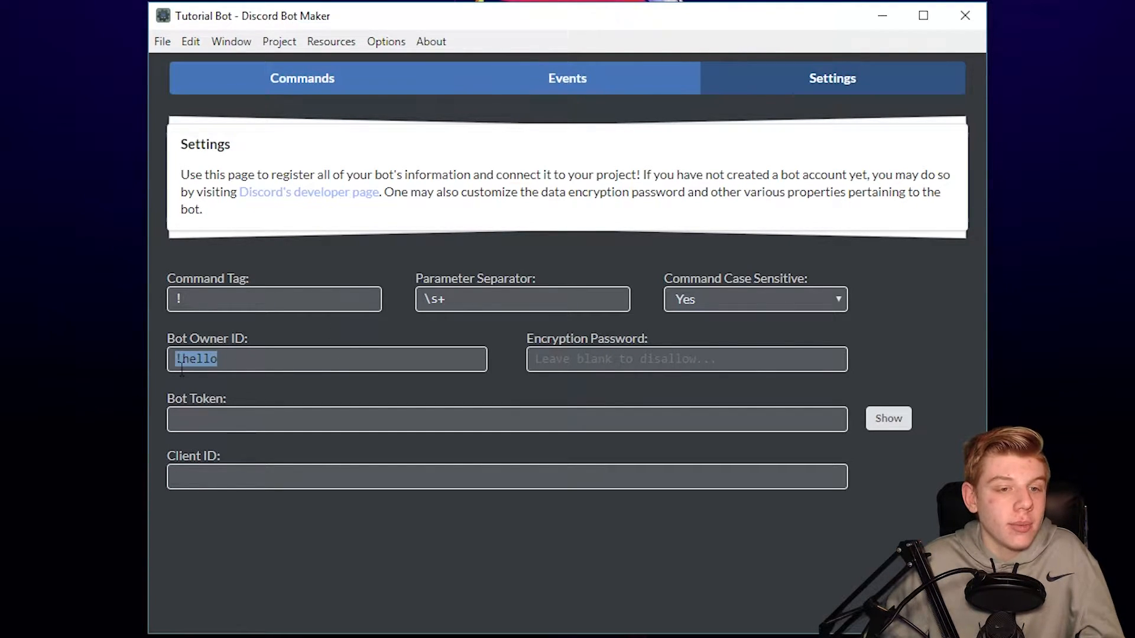
pyautogui.click(282, 365)
pyautogui.click(182, 359)
pyautogui.press('BackSpace')
pyautogui.write('?')
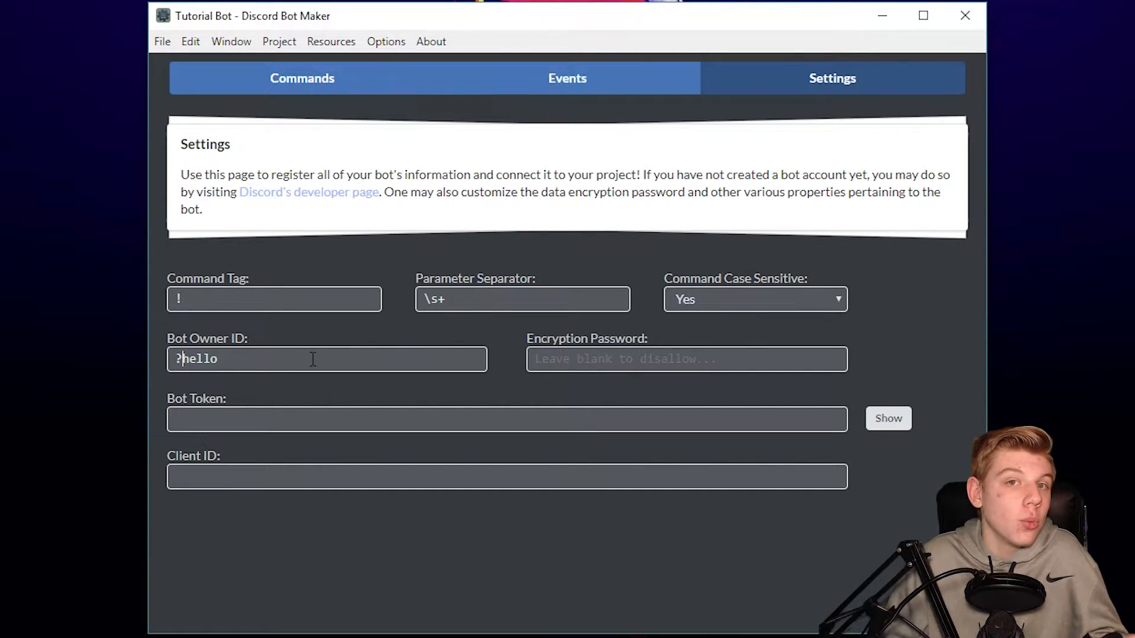
pyautogui.moveTo(173, 362); pyautogui.dragTo(184, 359)
pyautogui.click(271, 358)
pyautogui.hotkey('ctrl', 'a')
pyautogui.press('BackSpace')
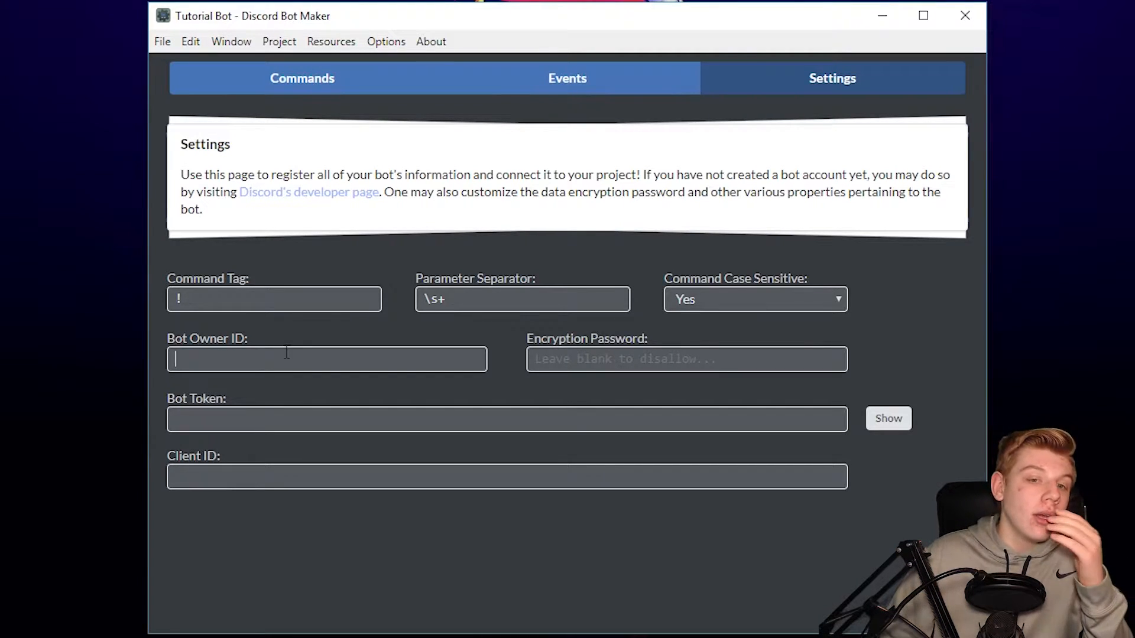
# - Retype the Parameter Separator, leaving it at \s+
pyautogui.click(299, 289)
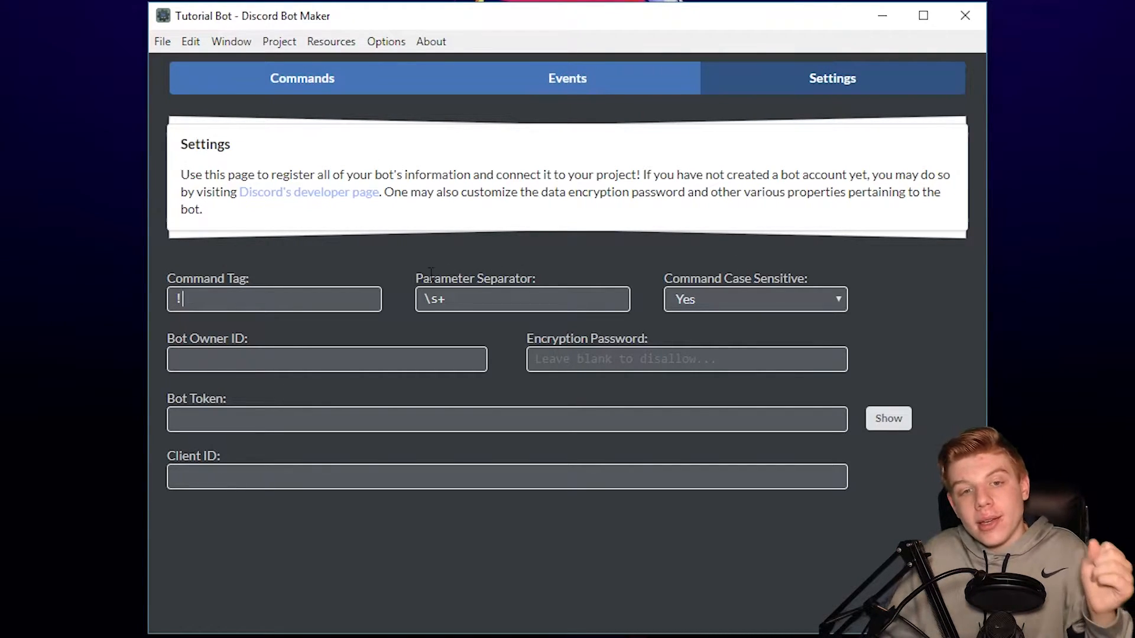
pyautogui.moveTo(408, 283); pyautogui.dragTo(584, 280)
pyautogui.moveTo(511, 294); pyautogui.dragTo(392, 304)
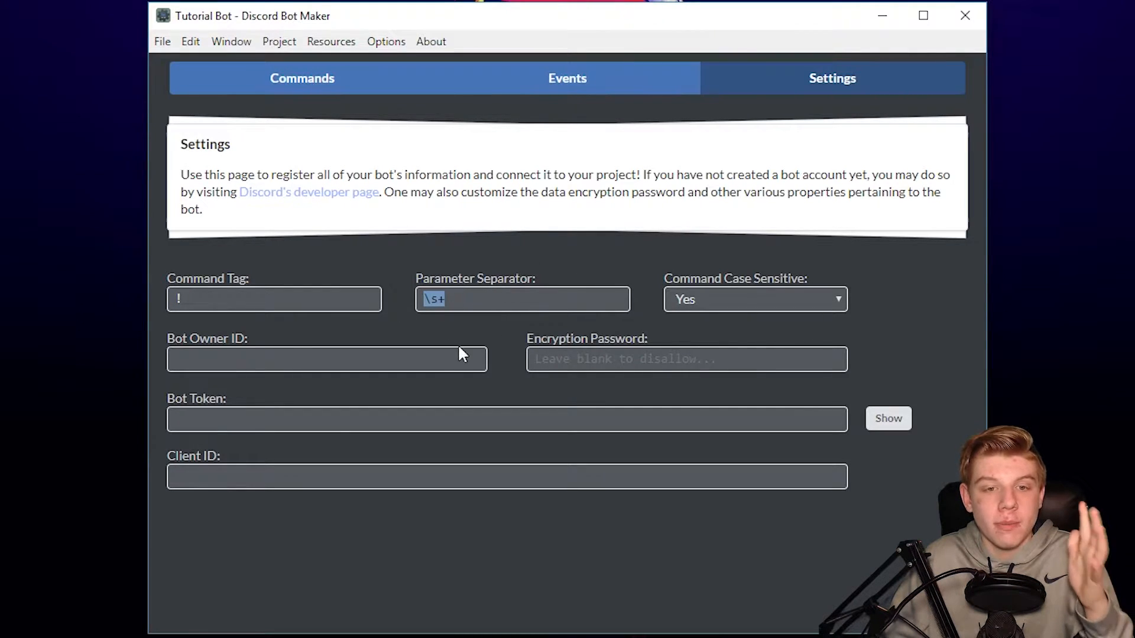
pyautogui.press('BackSpace')
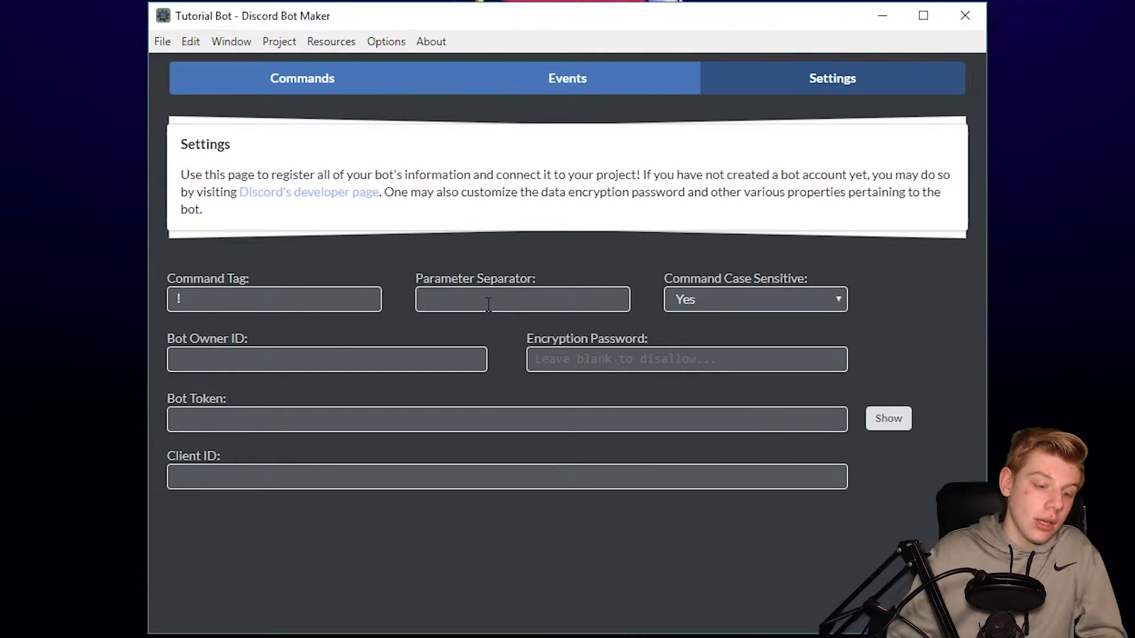
pyautogui.write('a')
pyautogui.press('BackSpace')
pyautogui.write('\\s+')
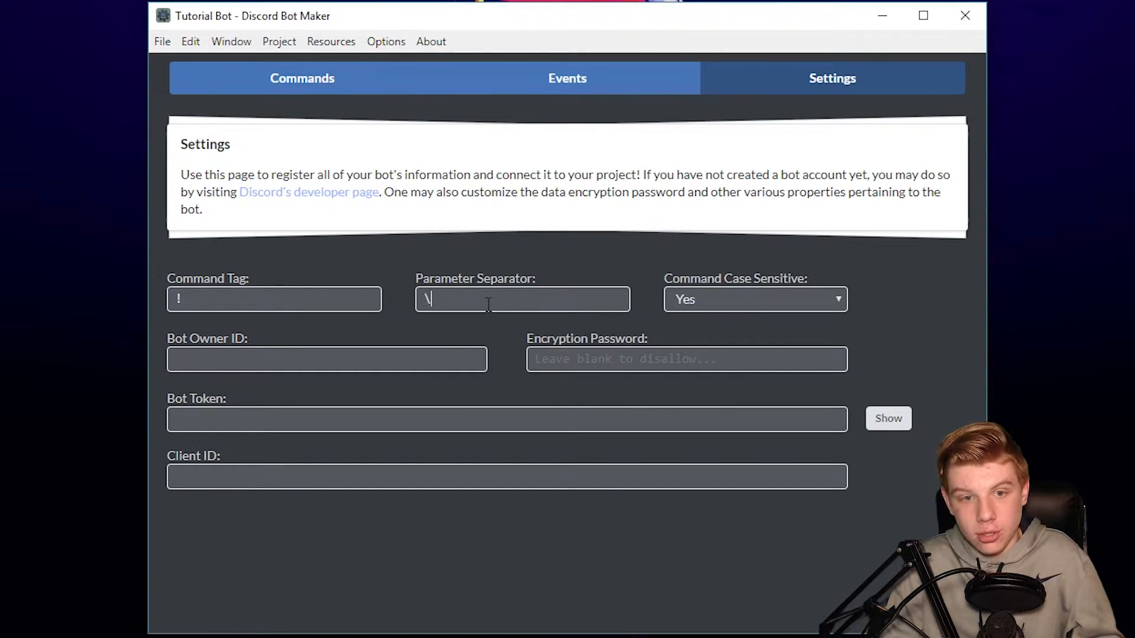
pyautogui.press('BackSpace')
pyautogui.press('BackSpace')
pyautogui.write('=')
pyautogui.press('BackSpace')
pyautogui.write('s')
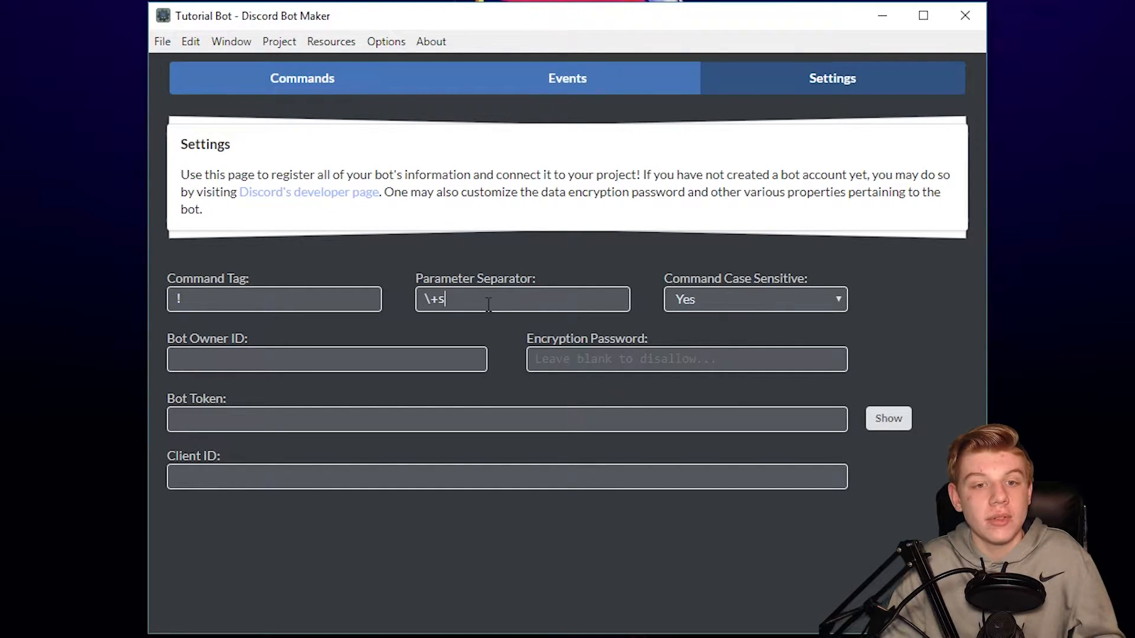
pyautogui.write('+')
pyautogui.press('BackSpace')
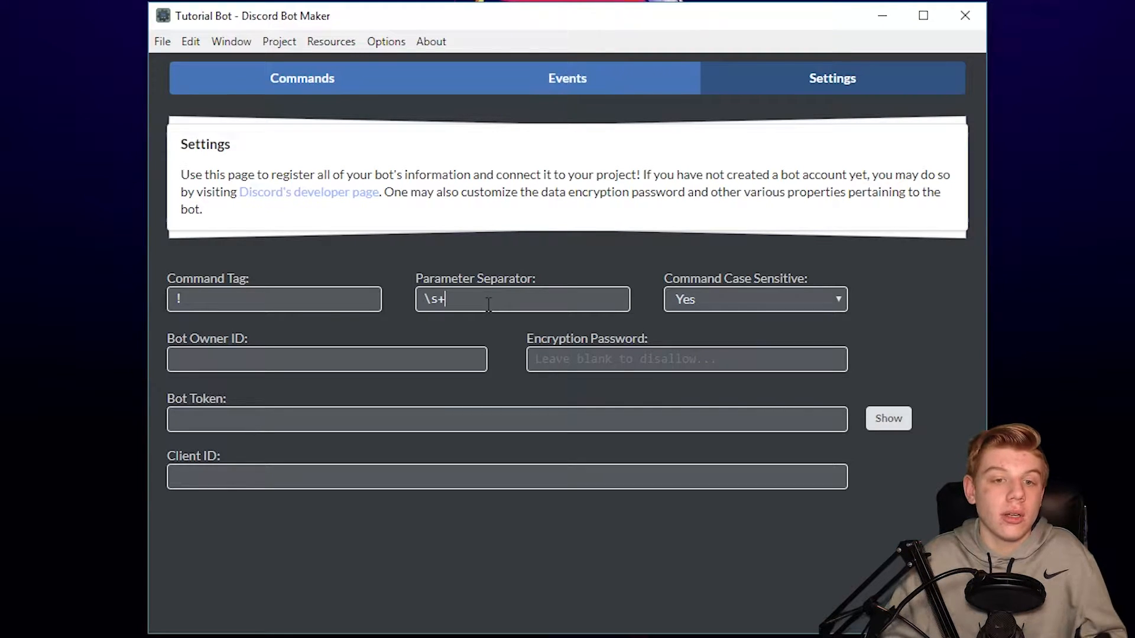
pyautogui.write('+')
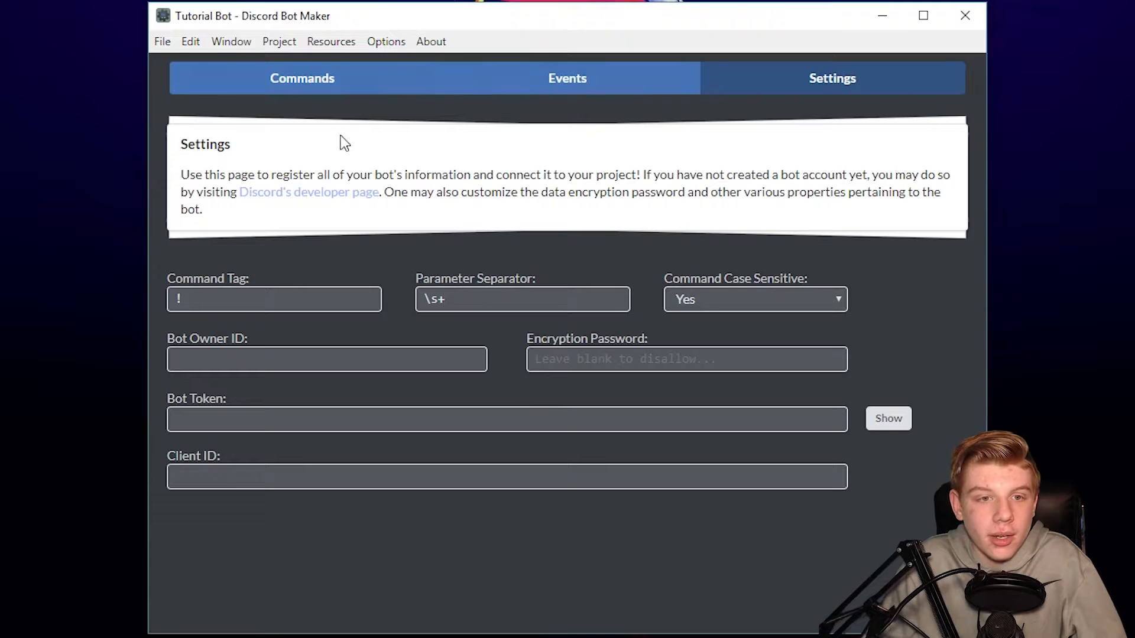
# - Open project.discordbot from D:\DiscordBot\Tutorial Bot via Open Existing Project
pyautogui.click(162, 43)
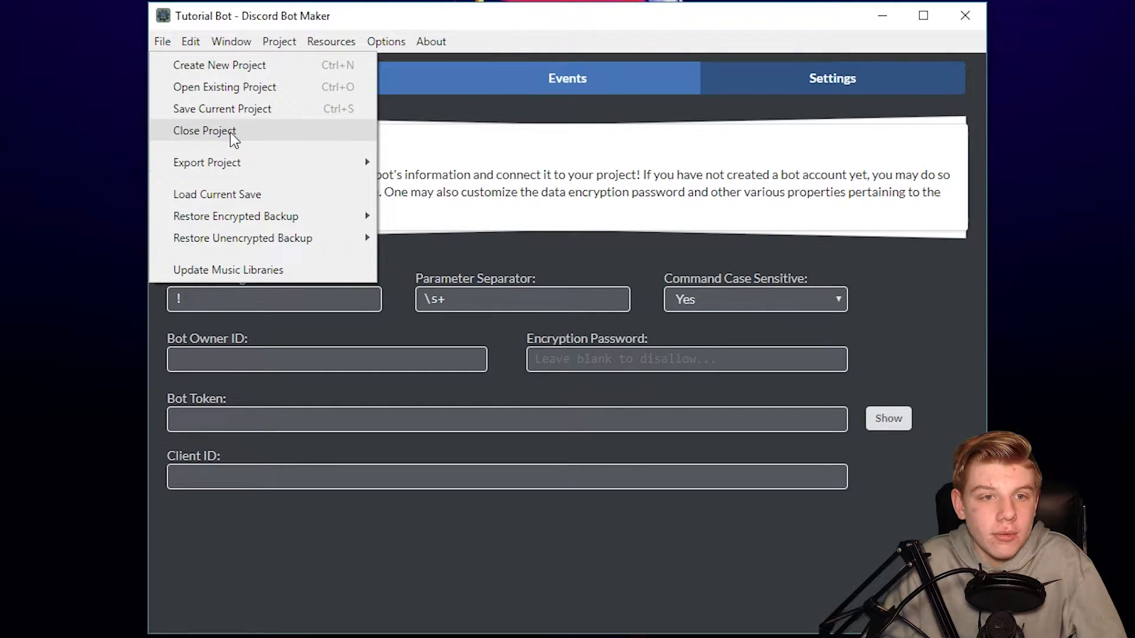
pyautogui.click(258, 87)
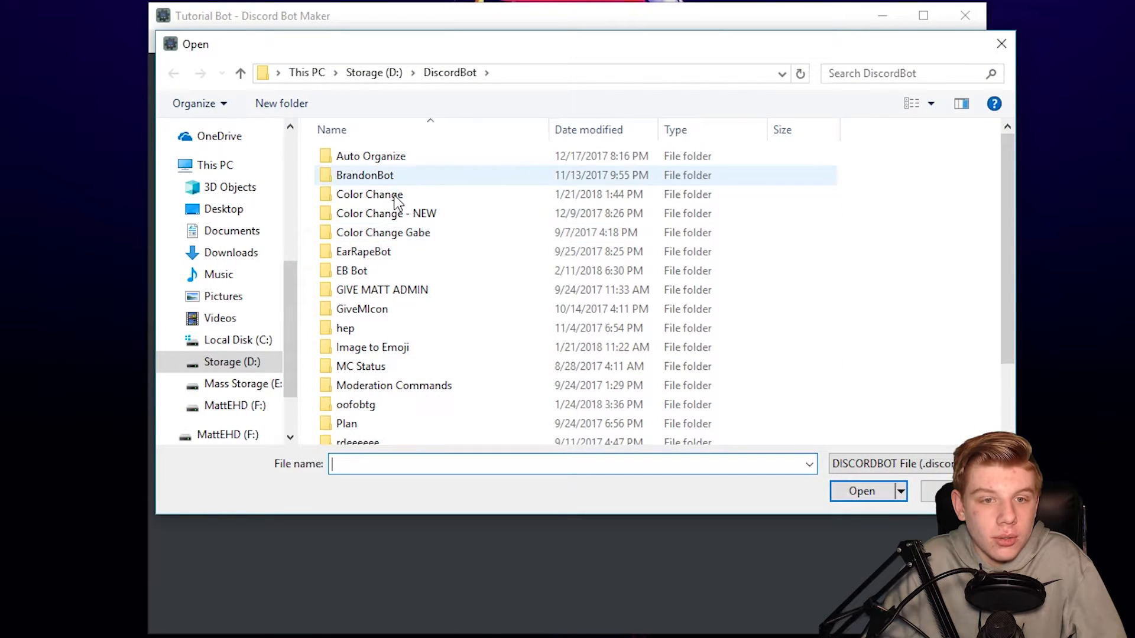
pyautogui.scroll(-3, 414, 367)
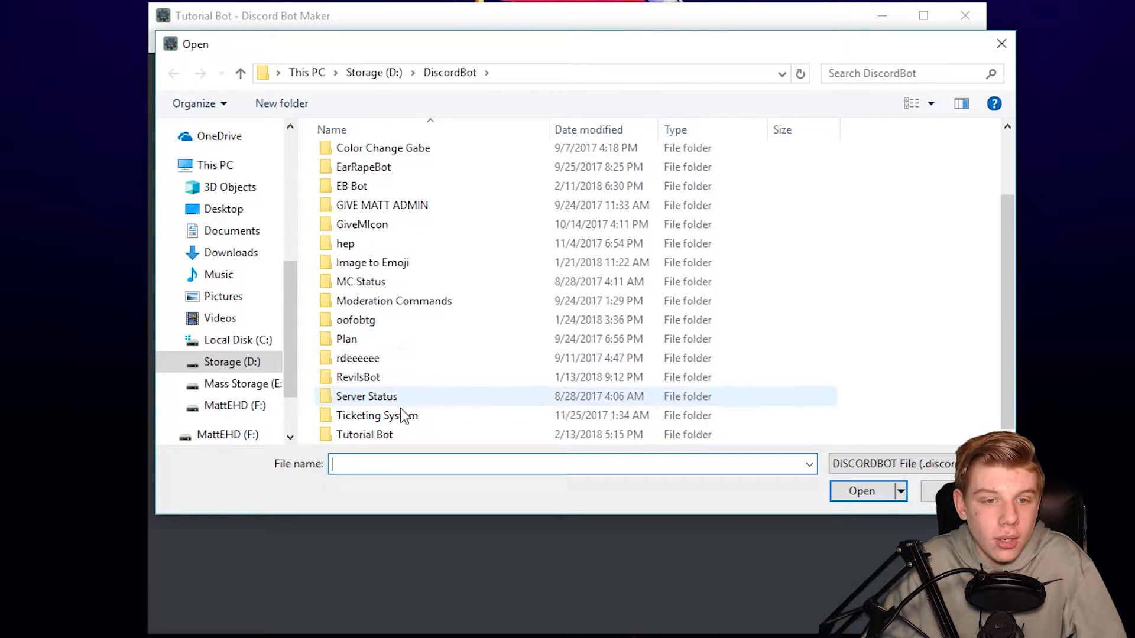
pyautogui.doubleClick(401, 431)
pyautogui.doubleClick(378, 217)
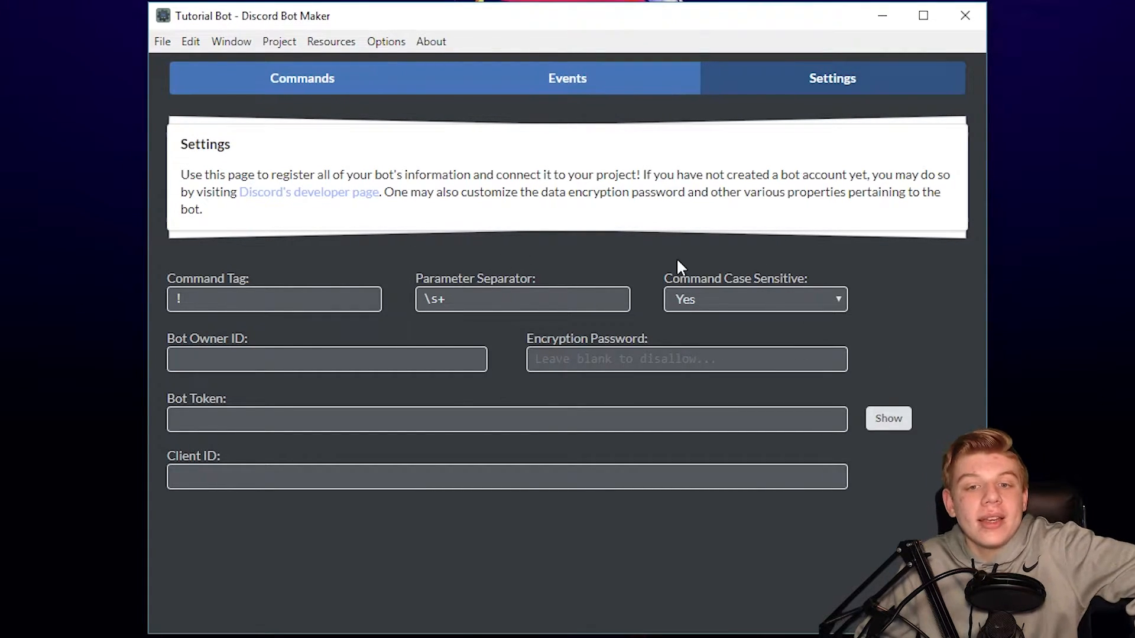
# - Type !Hello into Bot Owner ID and glance at the Commands list before returning
pyautogui.moveTo(664, 273); pyautogui.dragTo(885, 297)
pyautogui.click(858, 283)
pyautogui.click(465, 355)
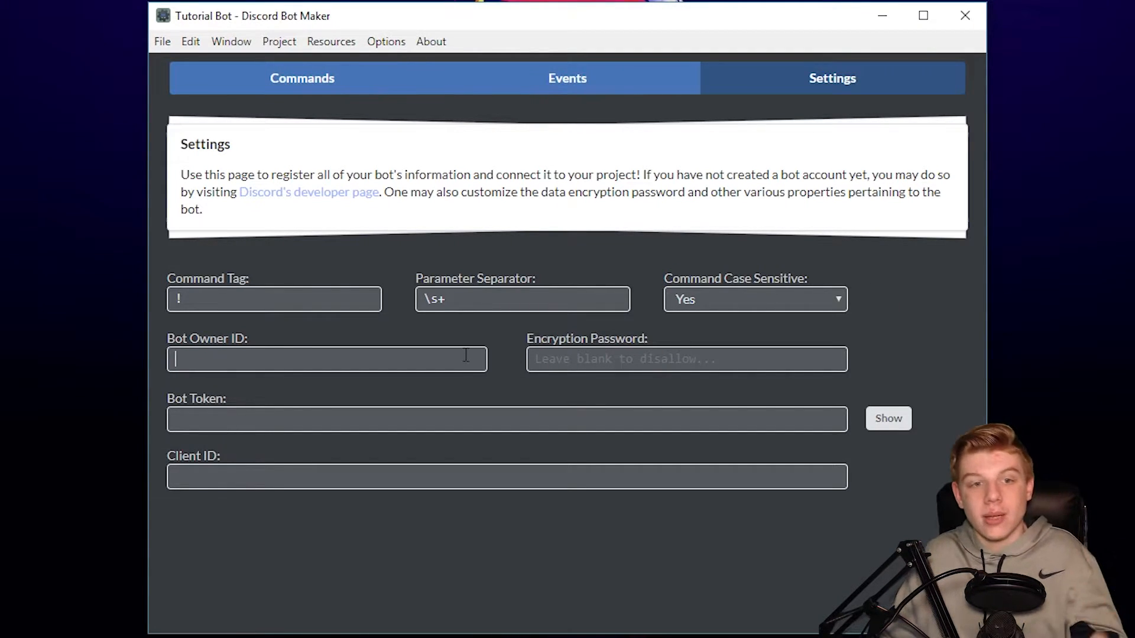
pyautogui.write('!Hello')
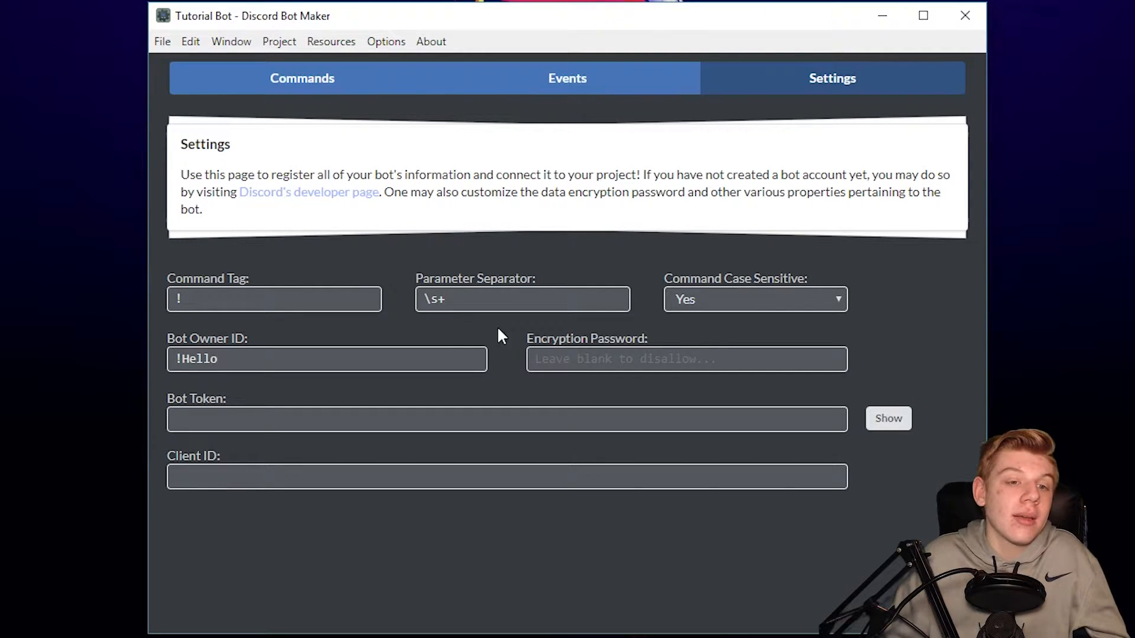
pyautogui.click(238, 88)
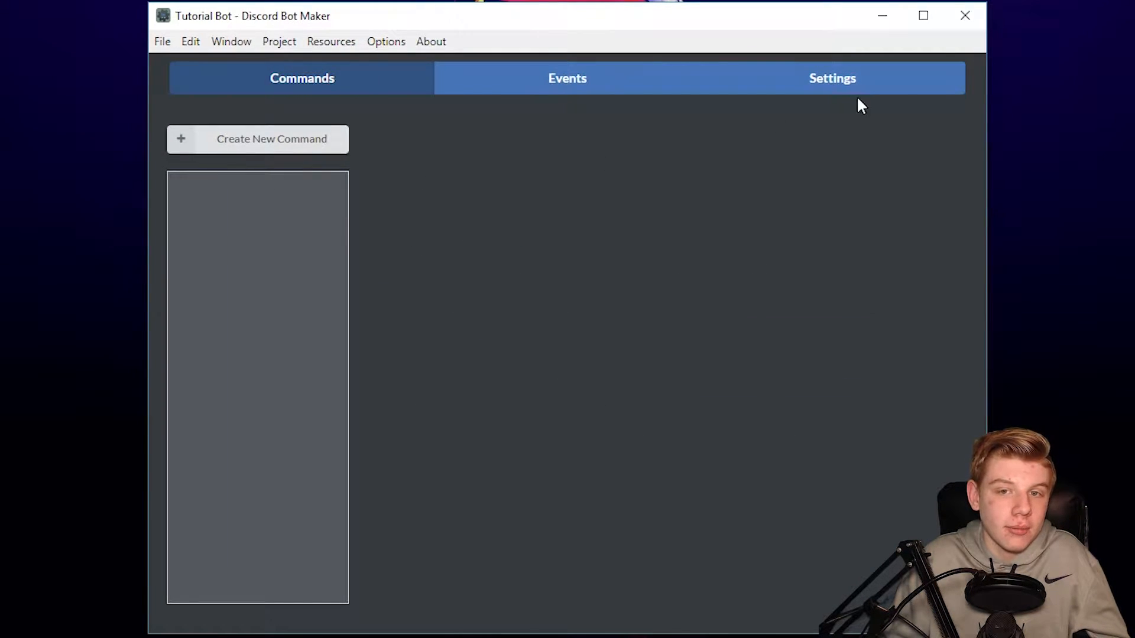
pyautogui.click(860, 86)
pyautogui.moveTo(216, 339); pyautogui.dragTo(258, 363)
pyautogui.click(258, 363)
# - Type !hello into Client ID, then clear both Client ID and Bot Owner ID
pyautogui.click(449, 409)
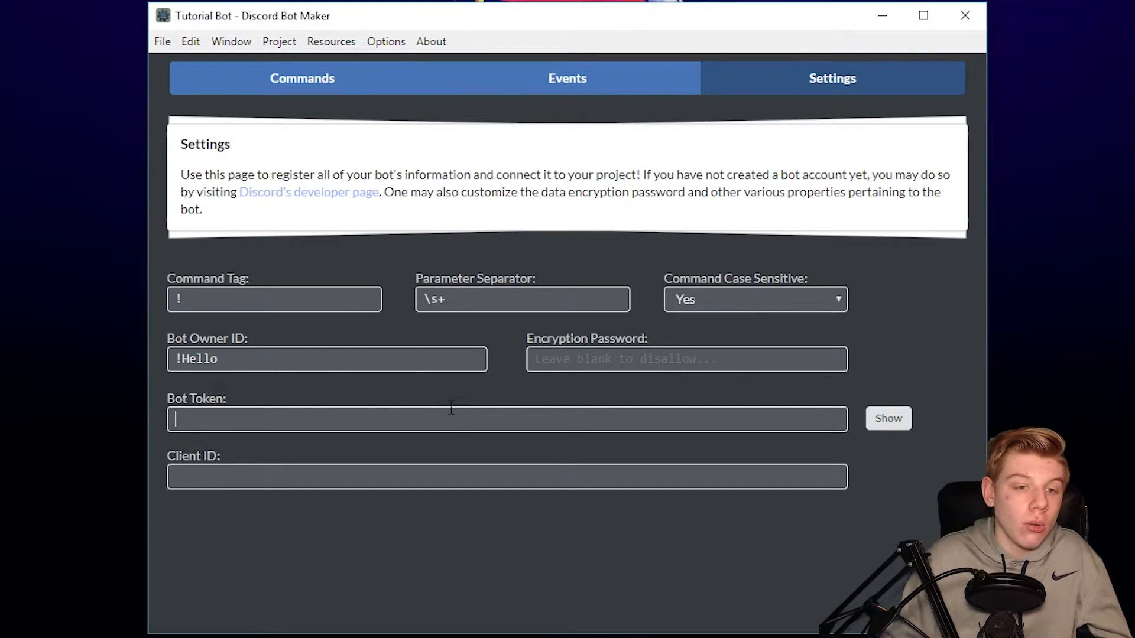
pyautogui.write('!H')
pyautogui.press('BackSpace')
pyautogui.write('hello')
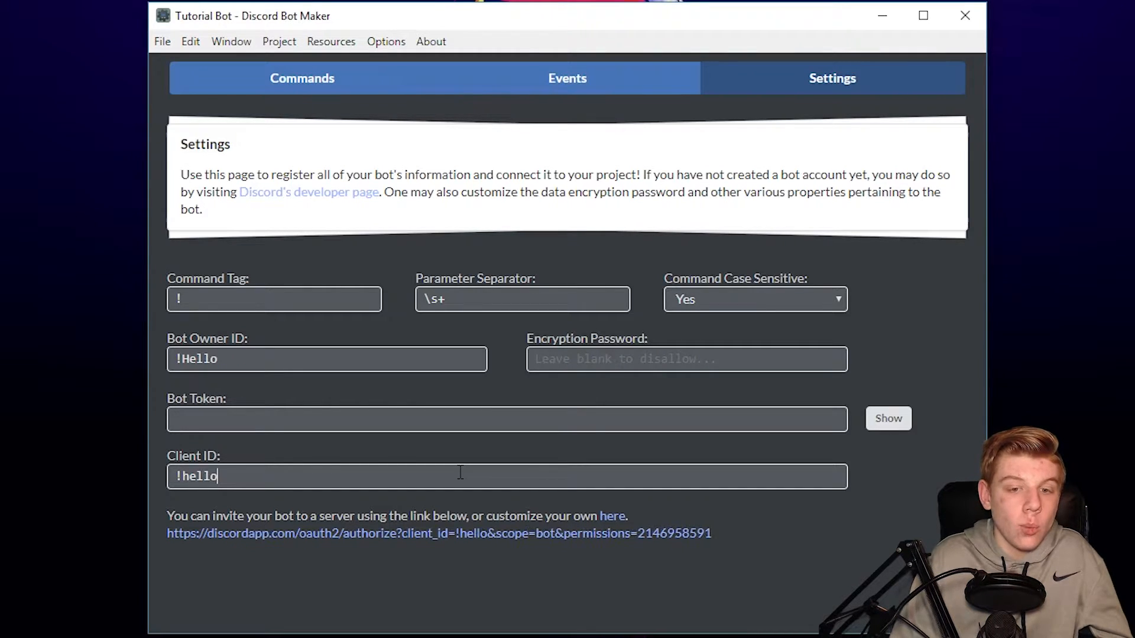
pyautogui.hotkey('ctrl', 'a')
pyautogui.press('BackSpace')
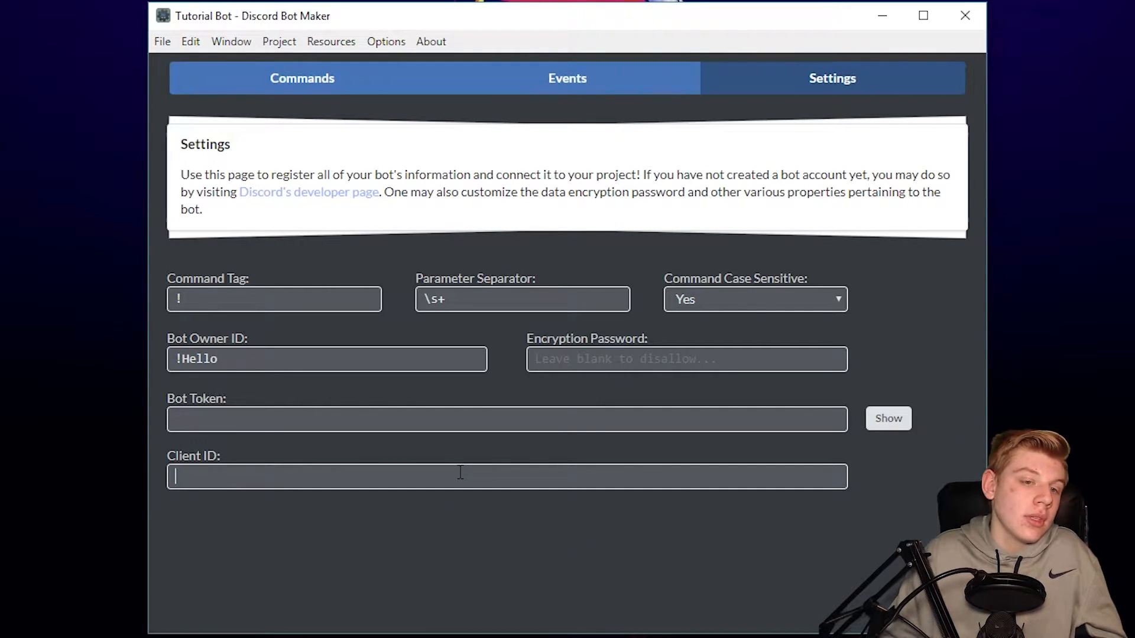
pyautogui.press('BackSpace')
pyautogui.press('BackSpace')
pyautogui.press('BackSpace')
pyautogui.press('BackSpace')
pyautogui.press('BackSpace')
pyautogui.press('BackSpace')
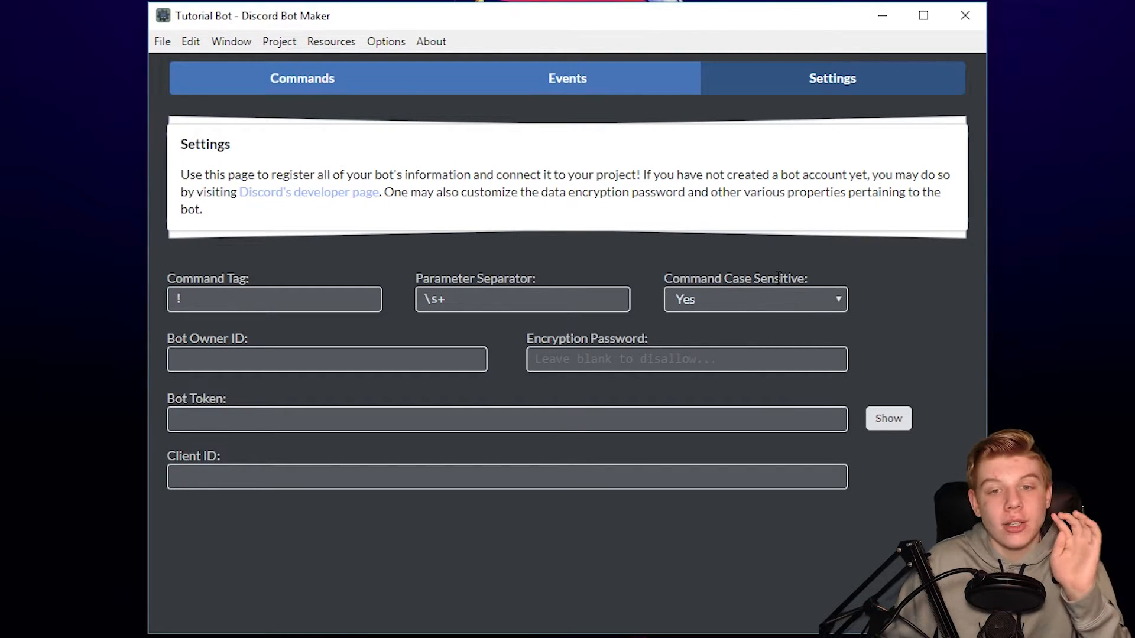
# - Set Command Case Sensitive to No
pyautogui.click(769, 299)
pyautogui.click(748, 341)
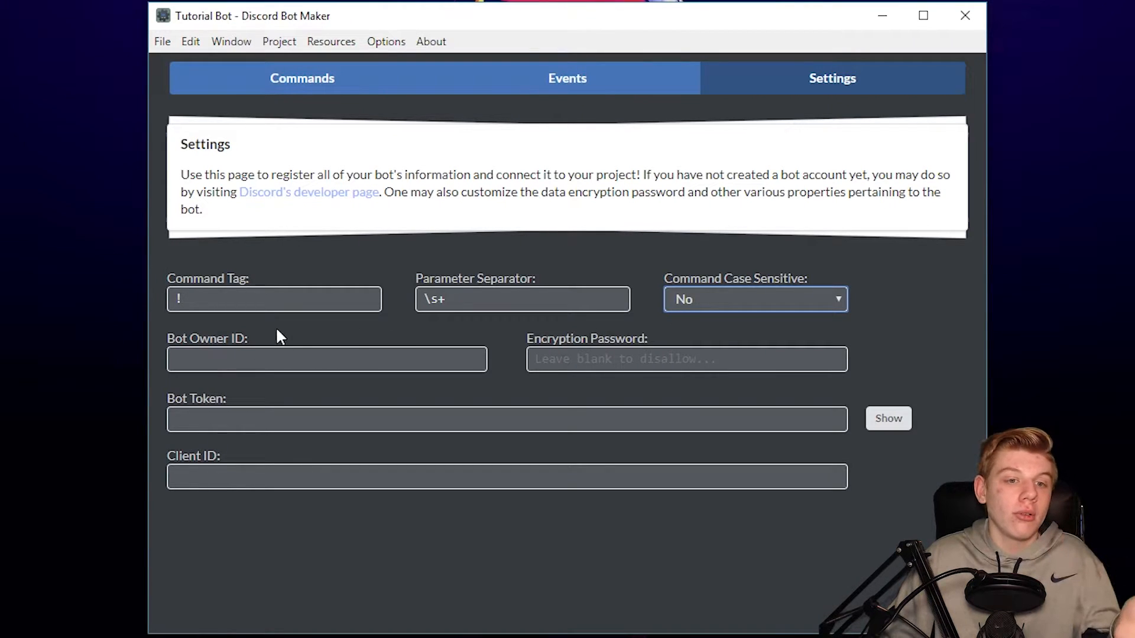
pyautogui.moveTo(251, 337); pyautogui.dragTo(148, 339)
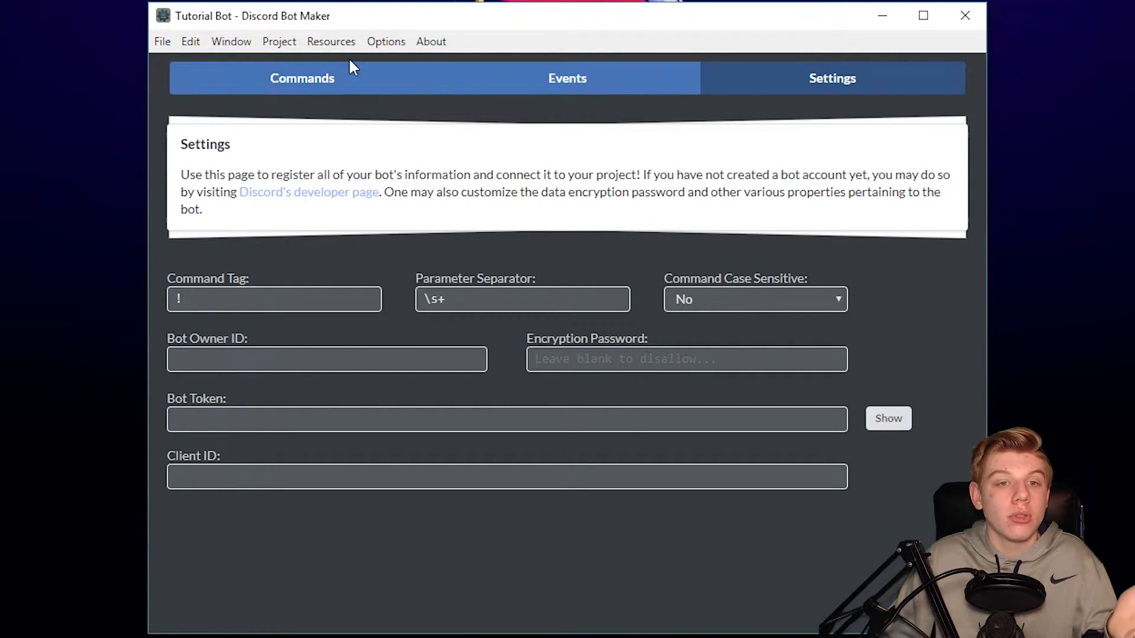
pyautogui.click(350, 70)
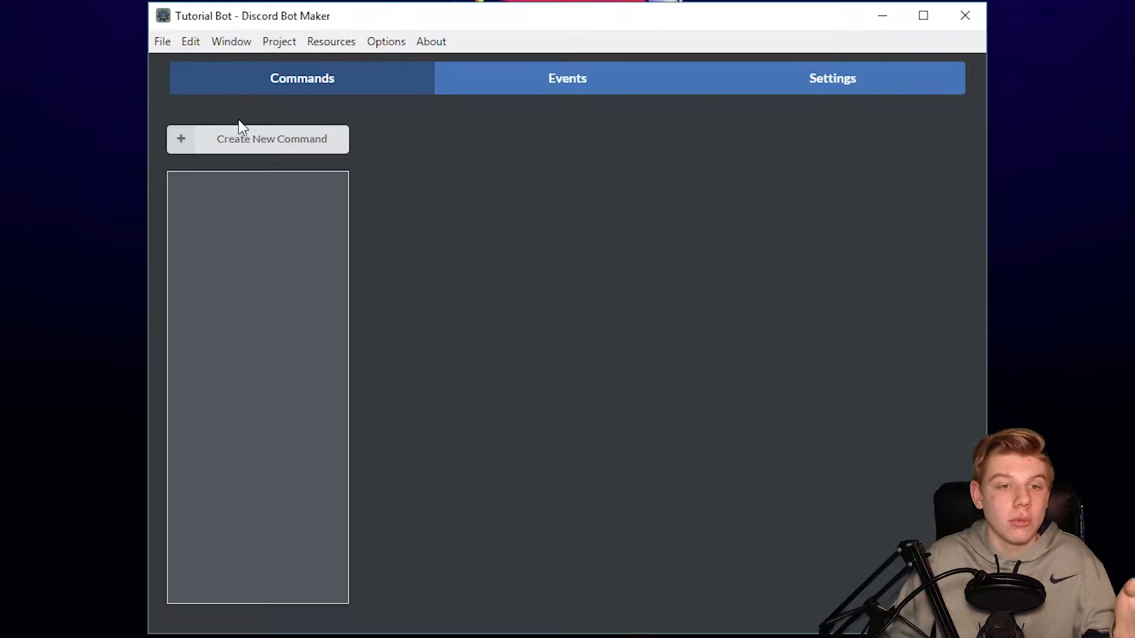
pyautogui.click(269, 149)
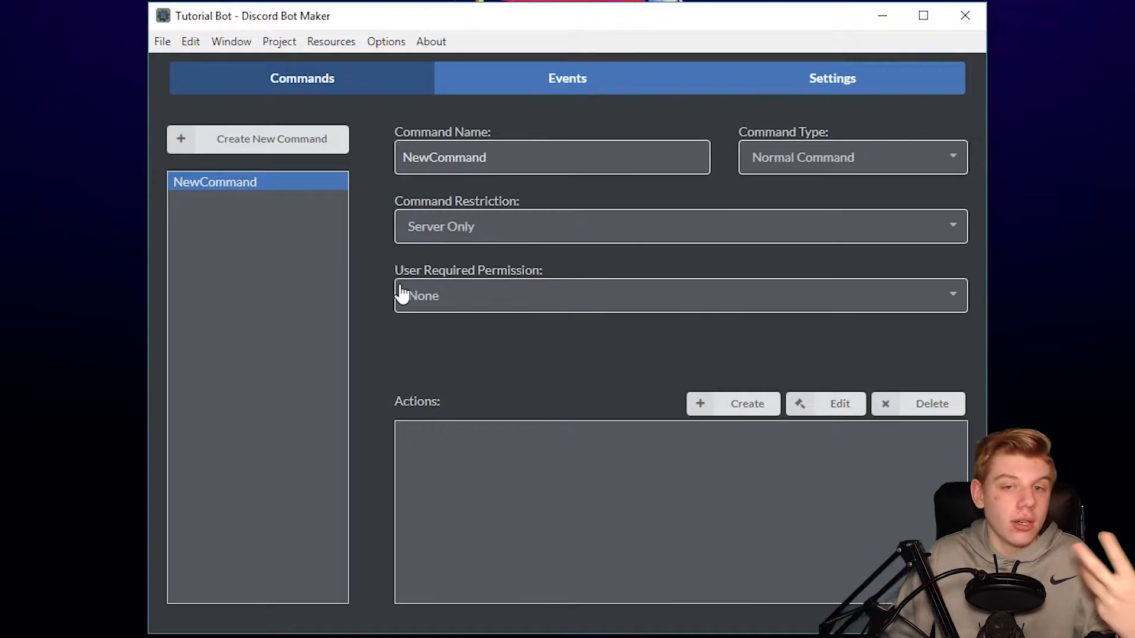
pyautogui.click(462, 236)
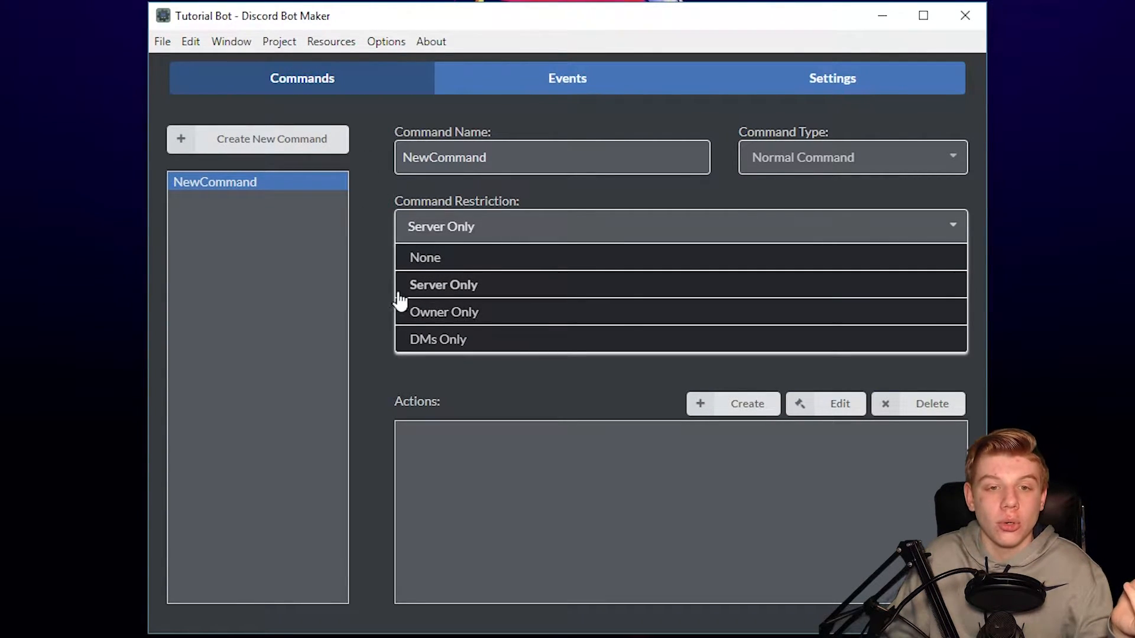
pyautogui.click(372, 261)
pyautogui.rightClick(302, 192)
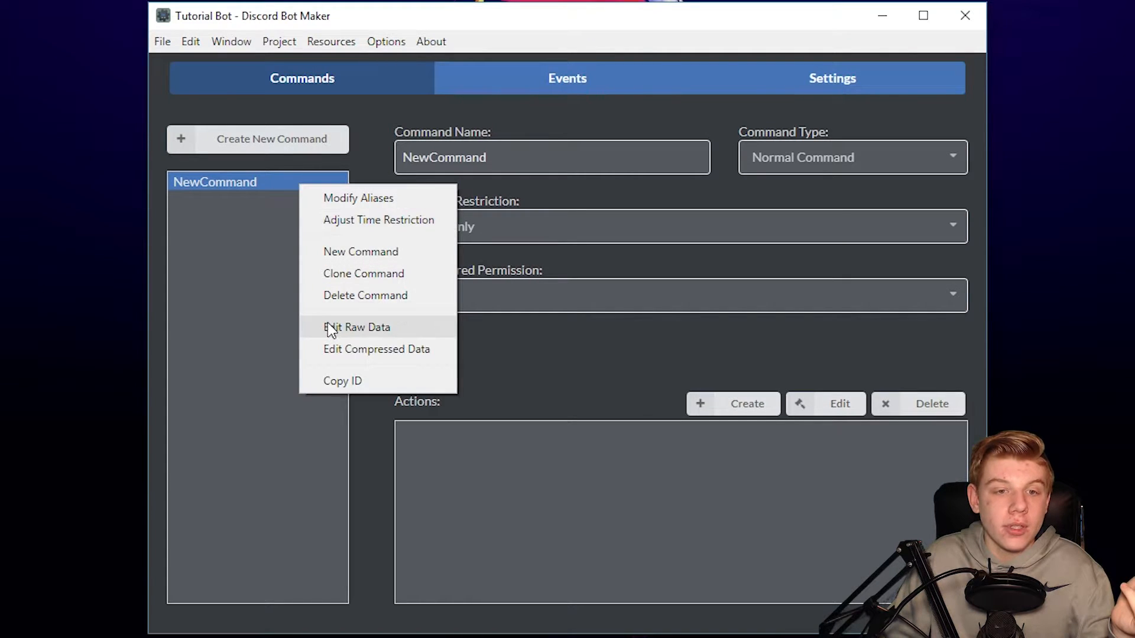
pyautogui.click(331, 293)
pyautogui.click(644, 337)
pyautogui.click(753, 90)
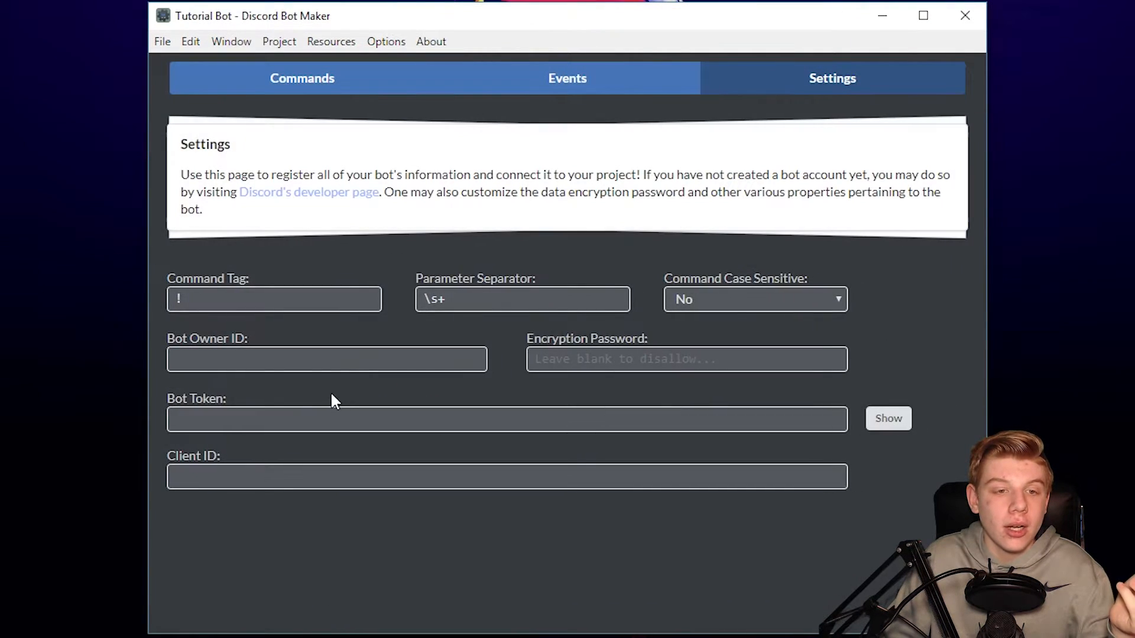
pyautogui.moveTo(258, 343); pyautogui.dragTo(169, 339)
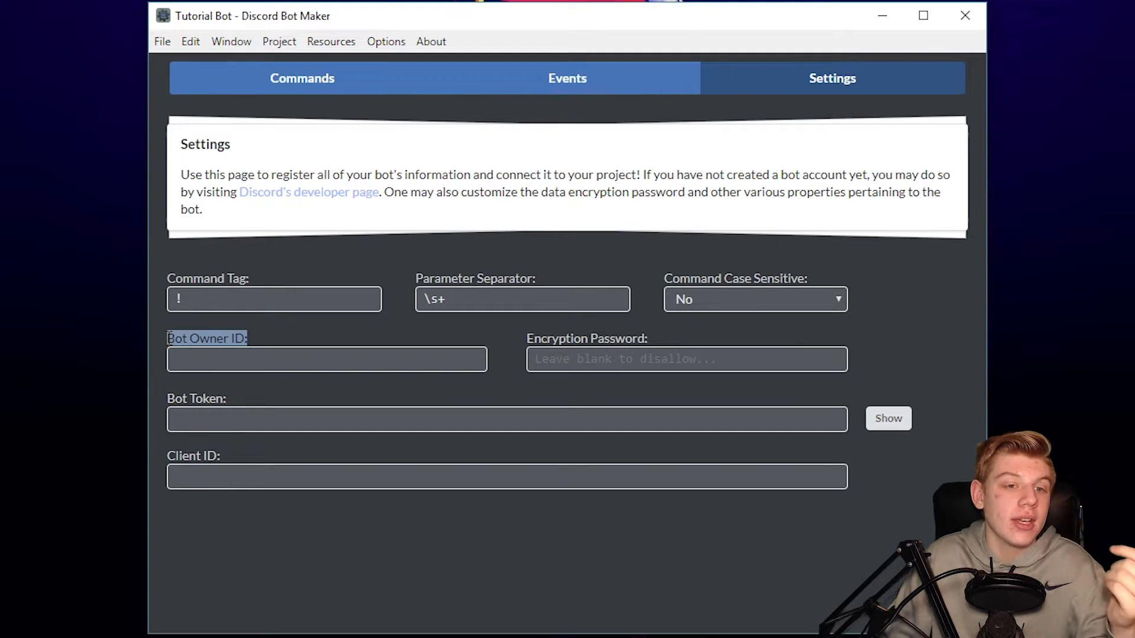
pyautogui.click(238, 342)
pyautogui.click(571, 369)
pyautogui.moveTo(679, 342); pyautogui.dragTo(800, 353)
pyautogui.click(553, 340)
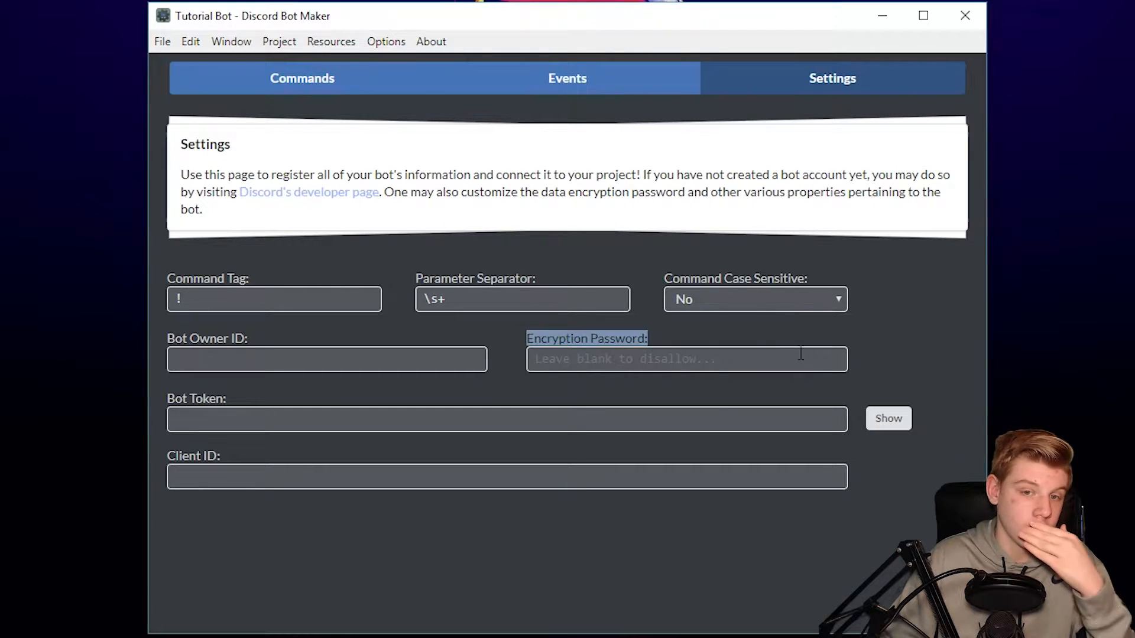
pyautogui.click(708, 350)
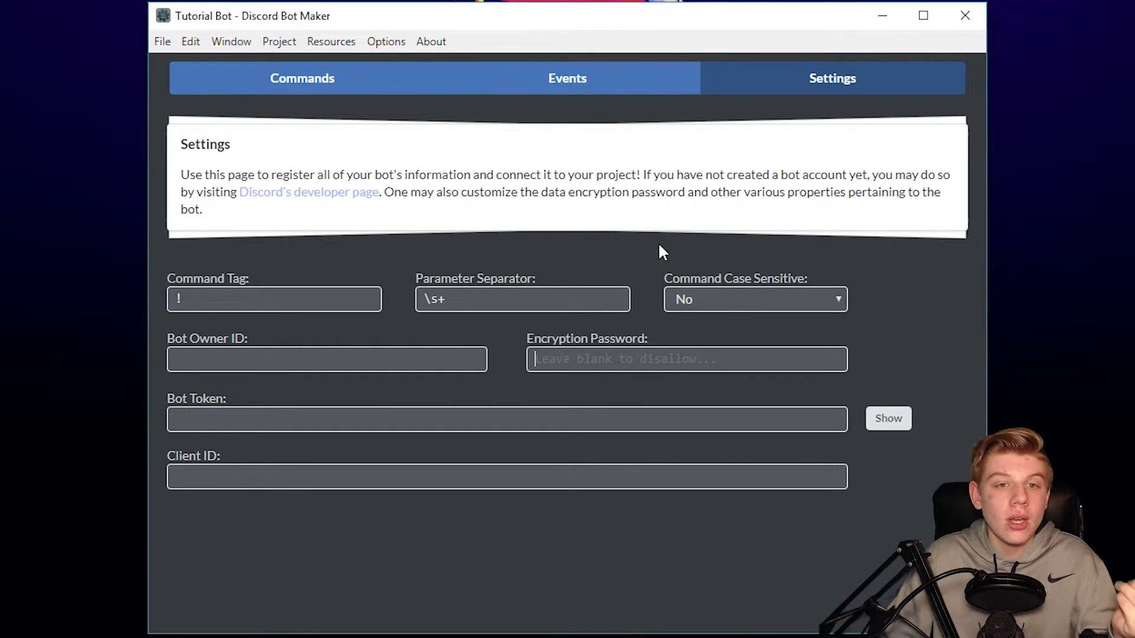
pyautogui.moveTo(240, 402); pyautogui.dragTo(165, 410)
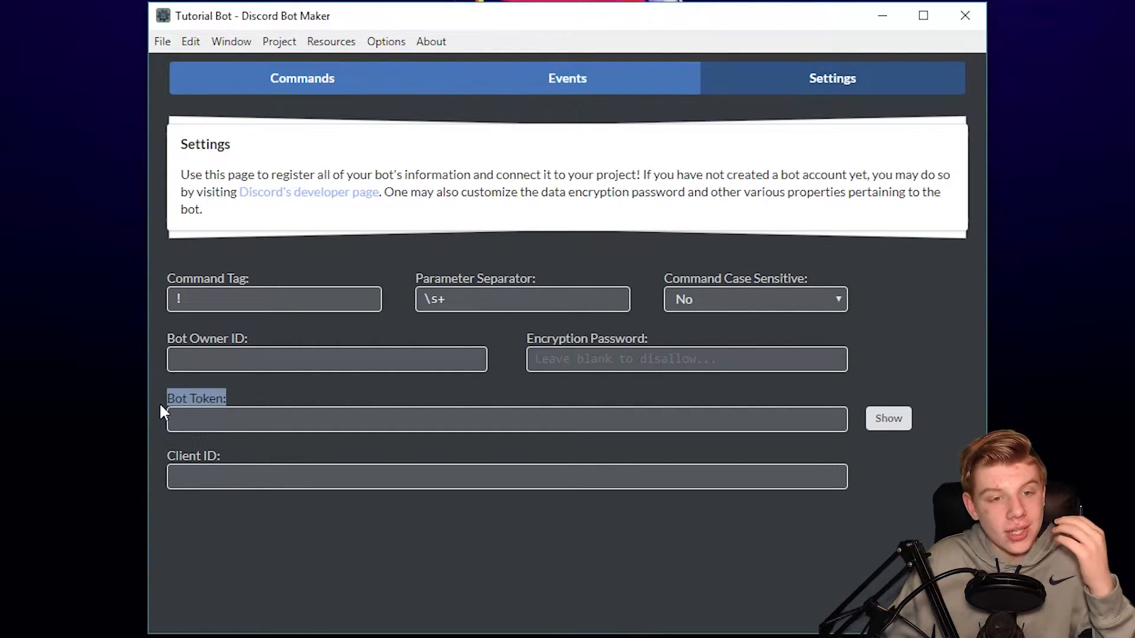
pyautogui.click(212, 396)
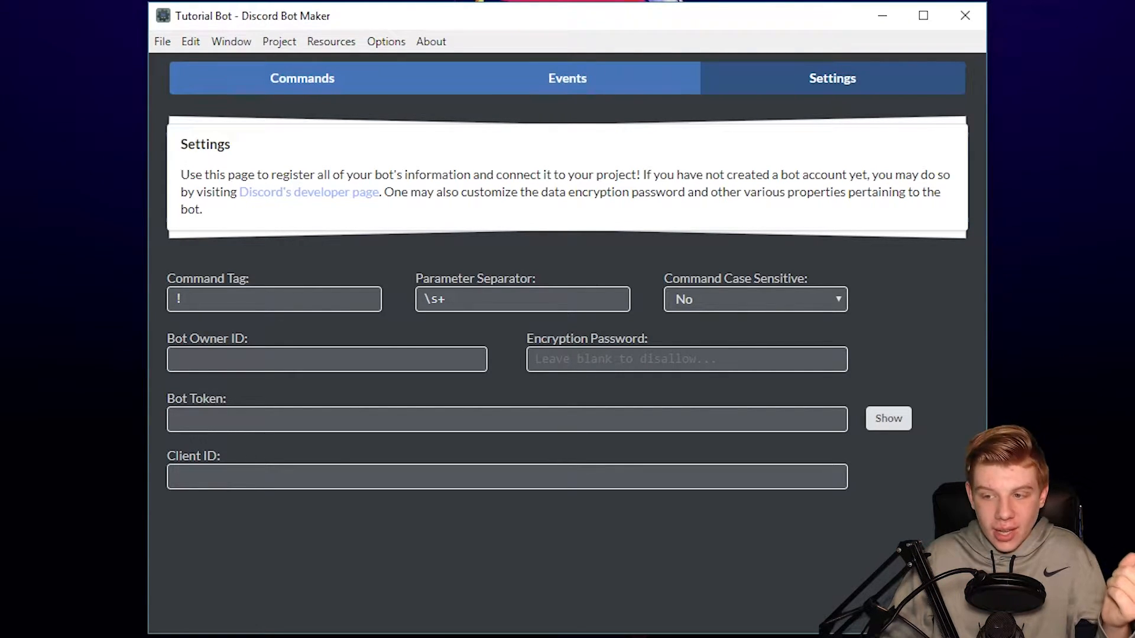
pyautogui.click(266, 477)
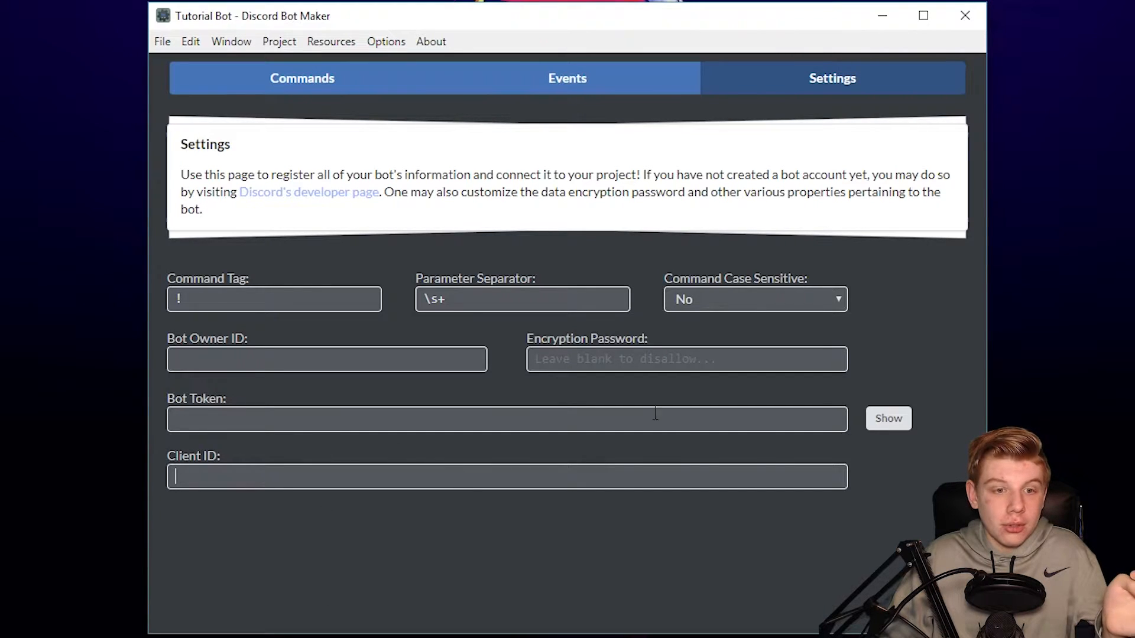
pyautogui.write('djd')
pyautogui.press('BackSpace')
pyautogui.press('BackSpace')
pyautogui.press('BackSpace')
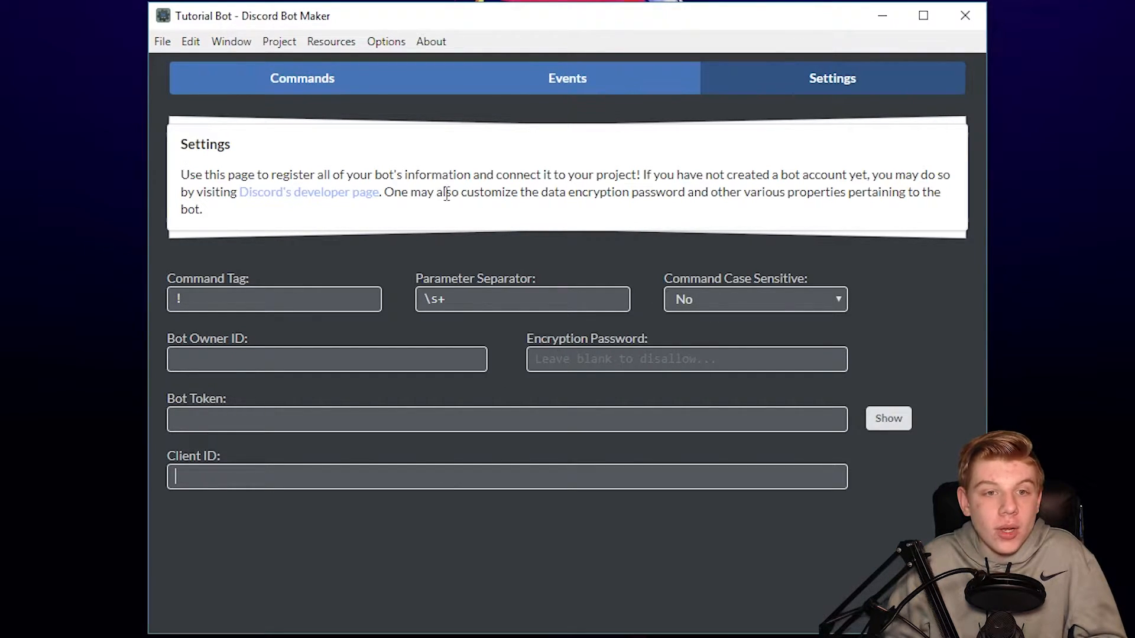
# - Go to Discord's developer page and start a new app
pyautogui.click(303, 192)
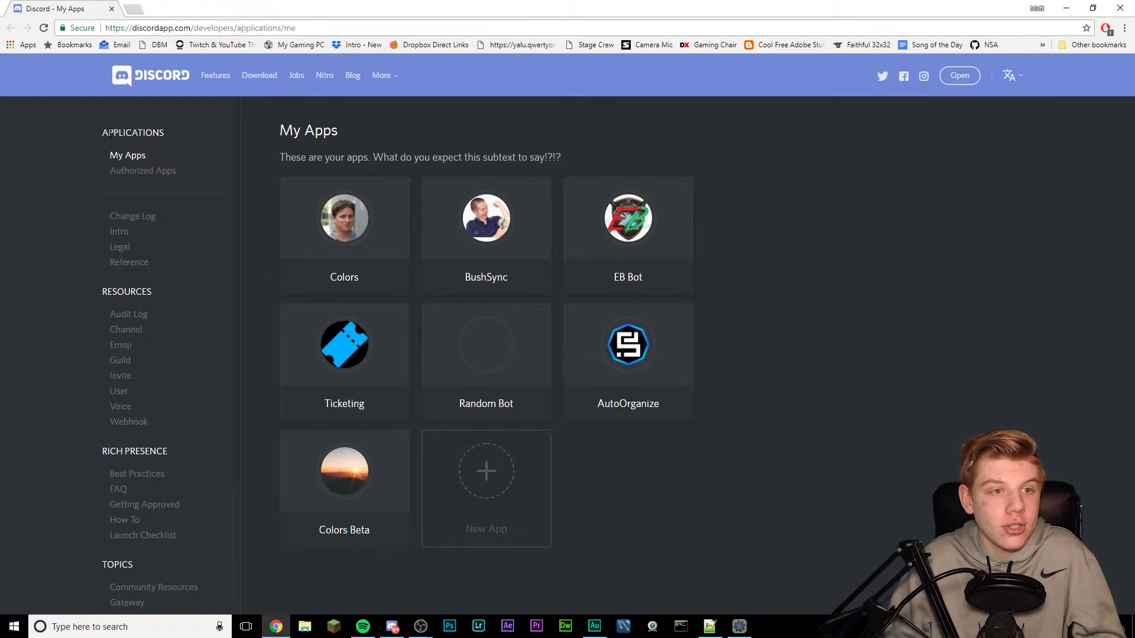
pyautogui.moveTo(110, 134); pyautogui.dragTo(166, 135)
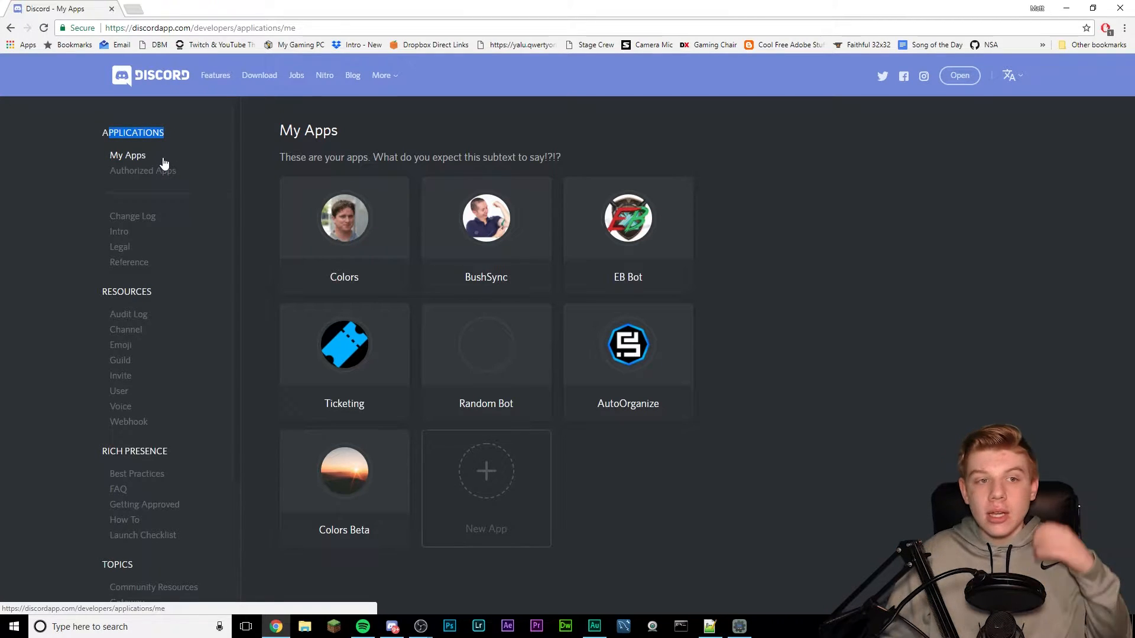
pyautogui.click(731, 475)
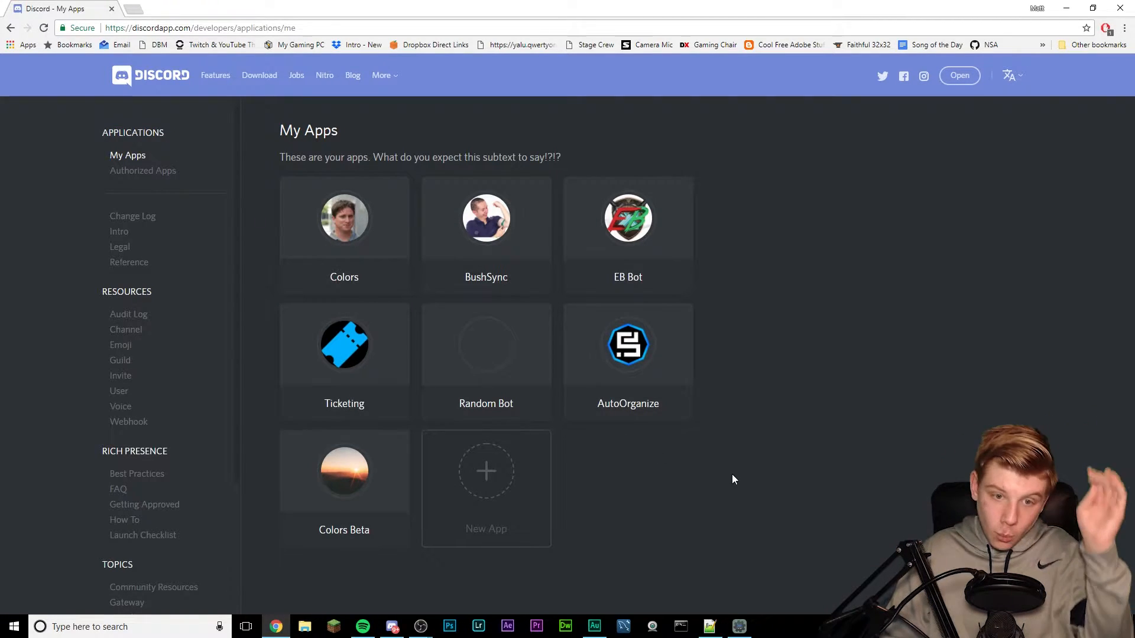
pyautogui.click(504, 458)
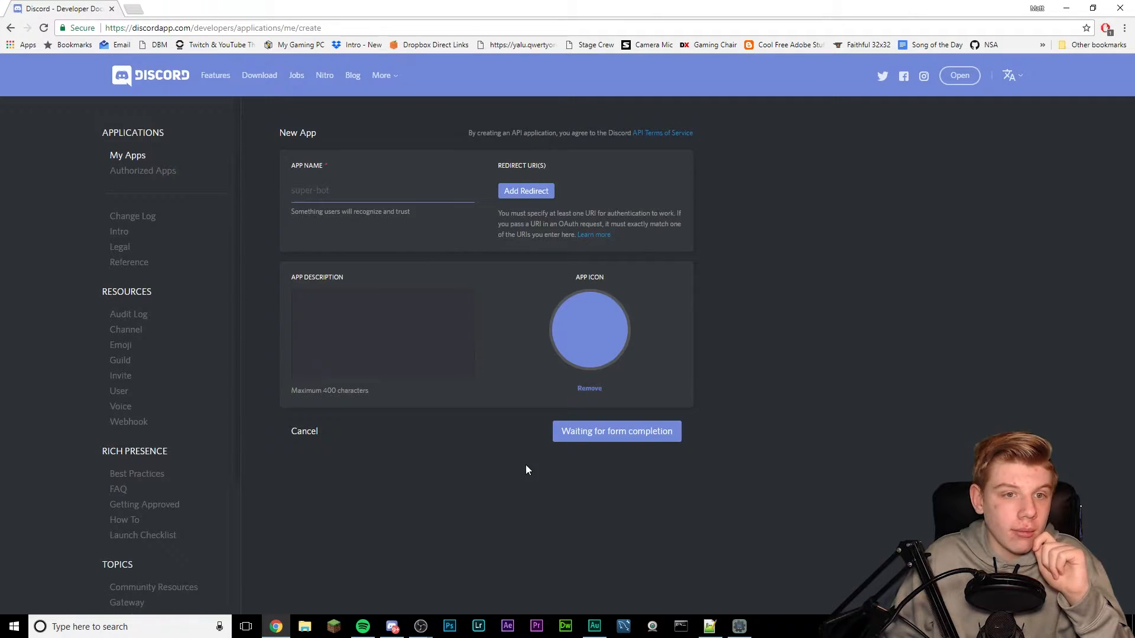
# - Enter app name 'Tutorial Bot' and description 'Bot for my tutorials', skipping the icon
pyautogui.click(411, 191)
pyautogui.write('Tutorial Bot')
pyautogui.click(421, 324)
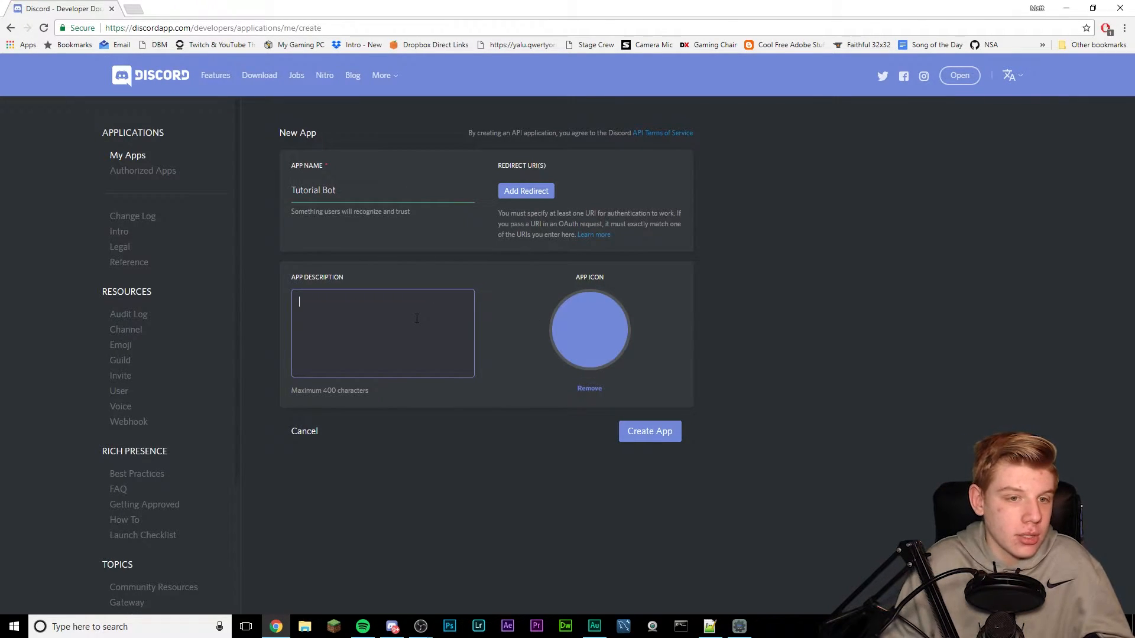
pyautogui.write('Bot for')
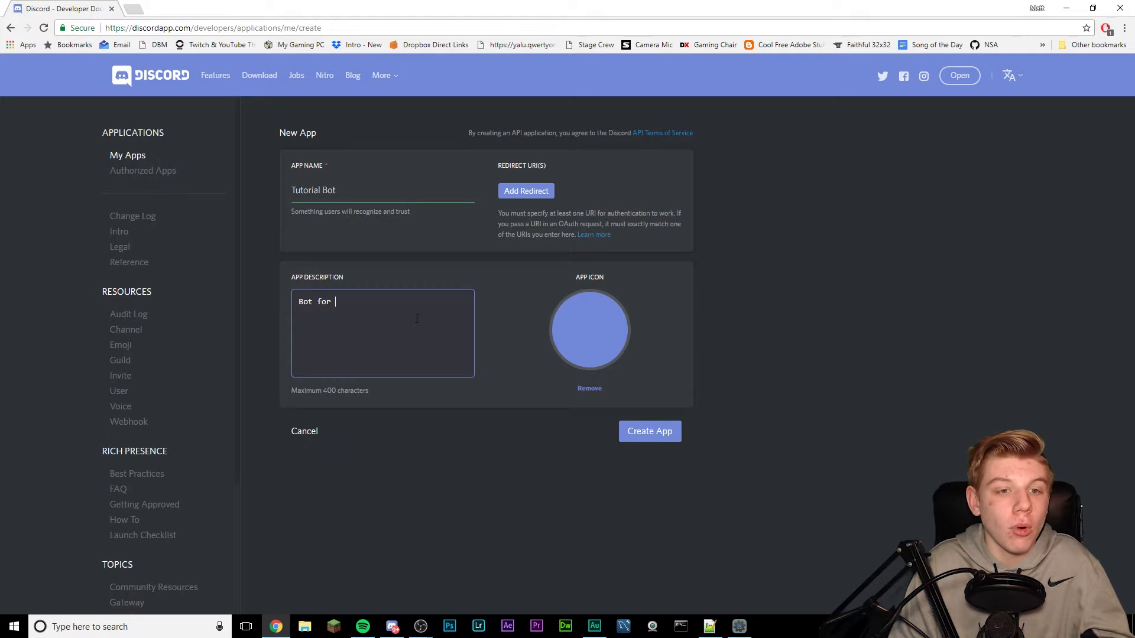
pyautogui.write(' my tutorials')
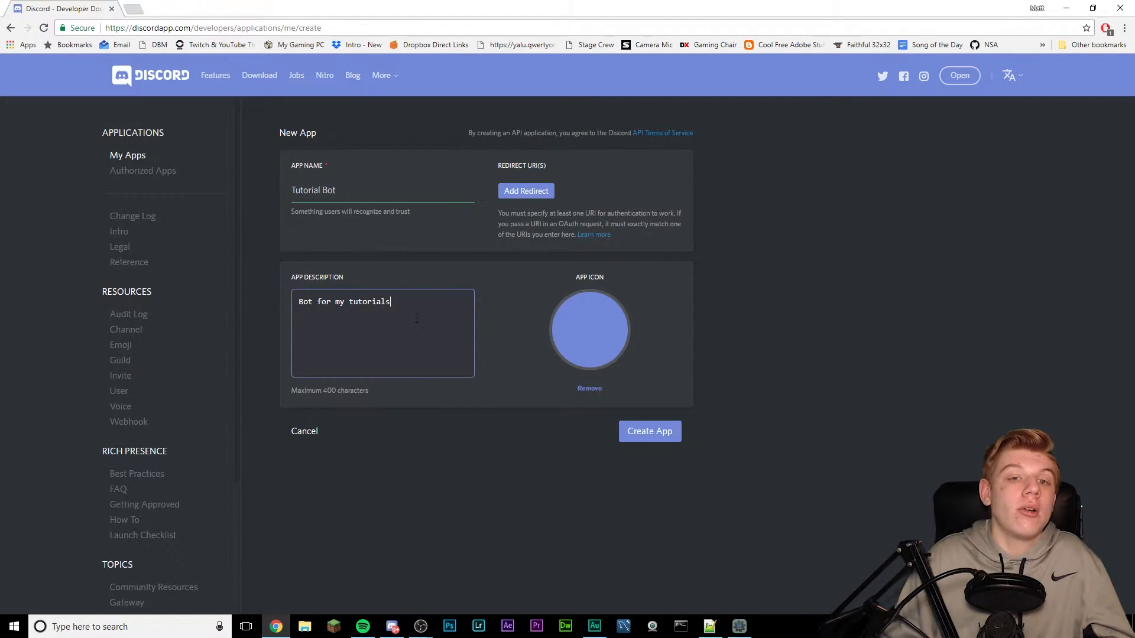
pyautogui.click(559, 333)
pyautogui.click(536, 299)
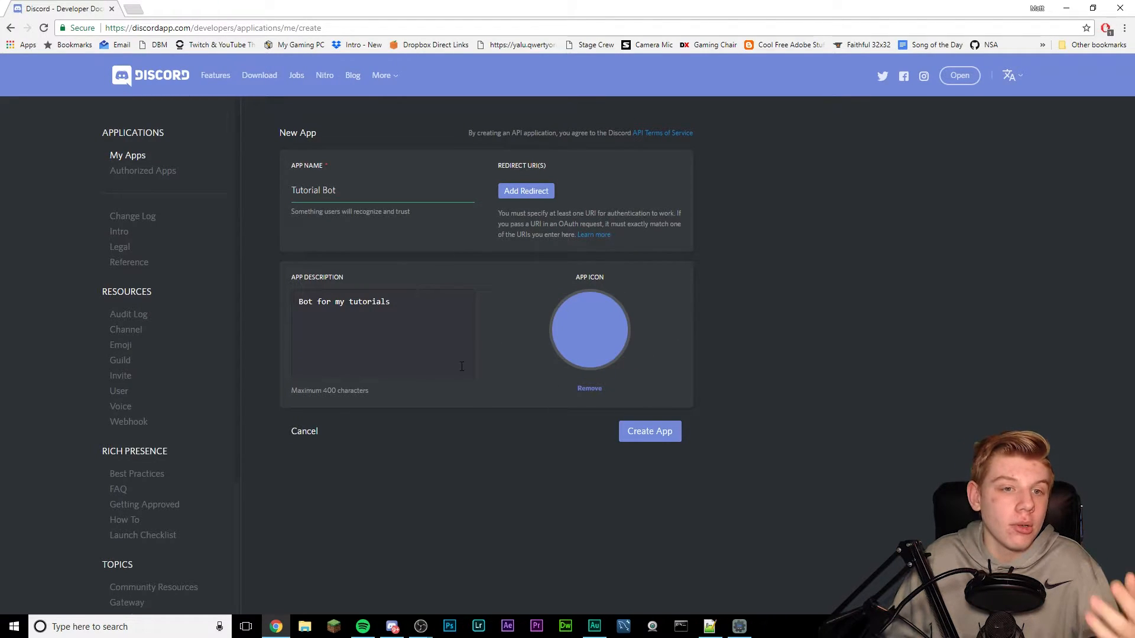
pyautogui.tripleClick(361, 190)
pyautogui.click(432, 248)
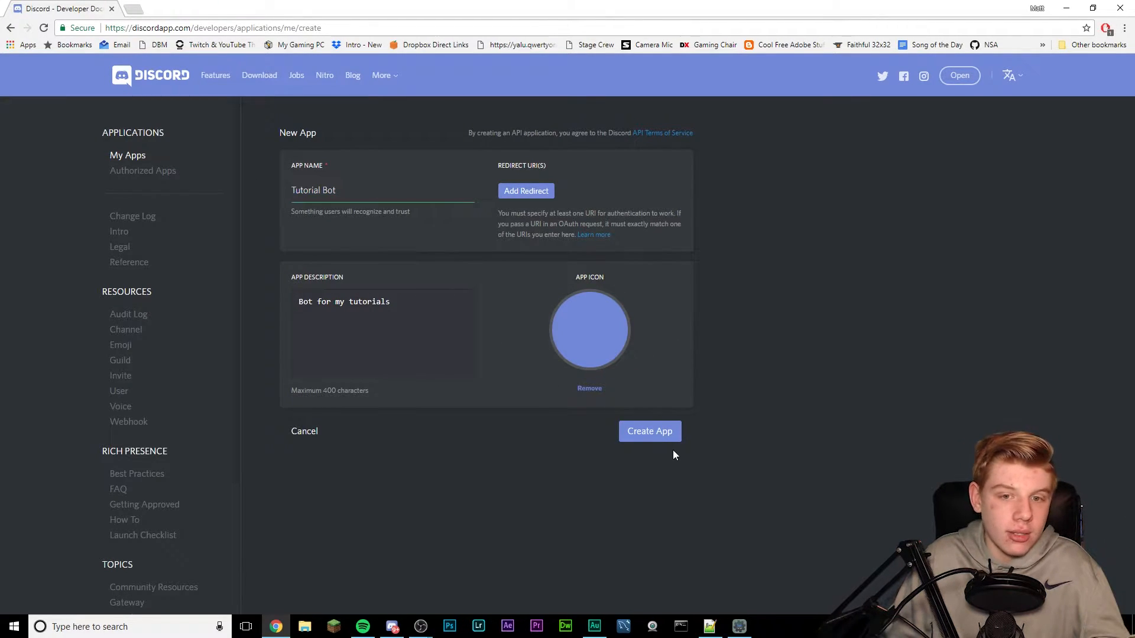
# - Create the Tutorial Bot app and add a bot user to it
pyautogui.click(646, 434)
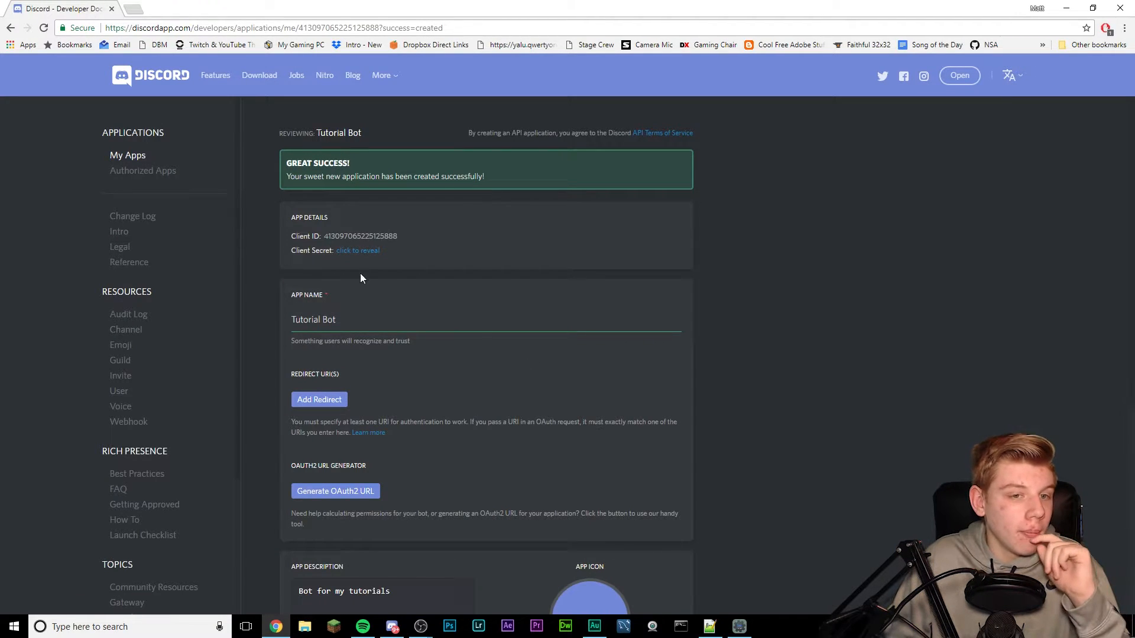
pyautogui.scroll(-5, 364, 300)
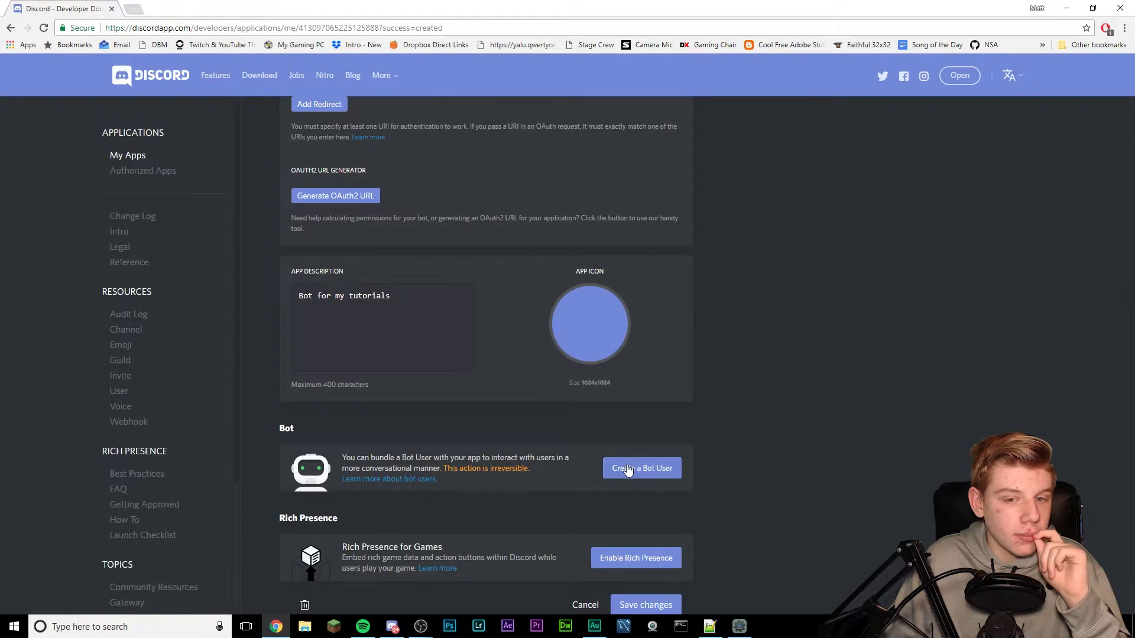
pyautogui.scroll(5, 484, 345)
pyautogui.scroll(-5, 480, 342)
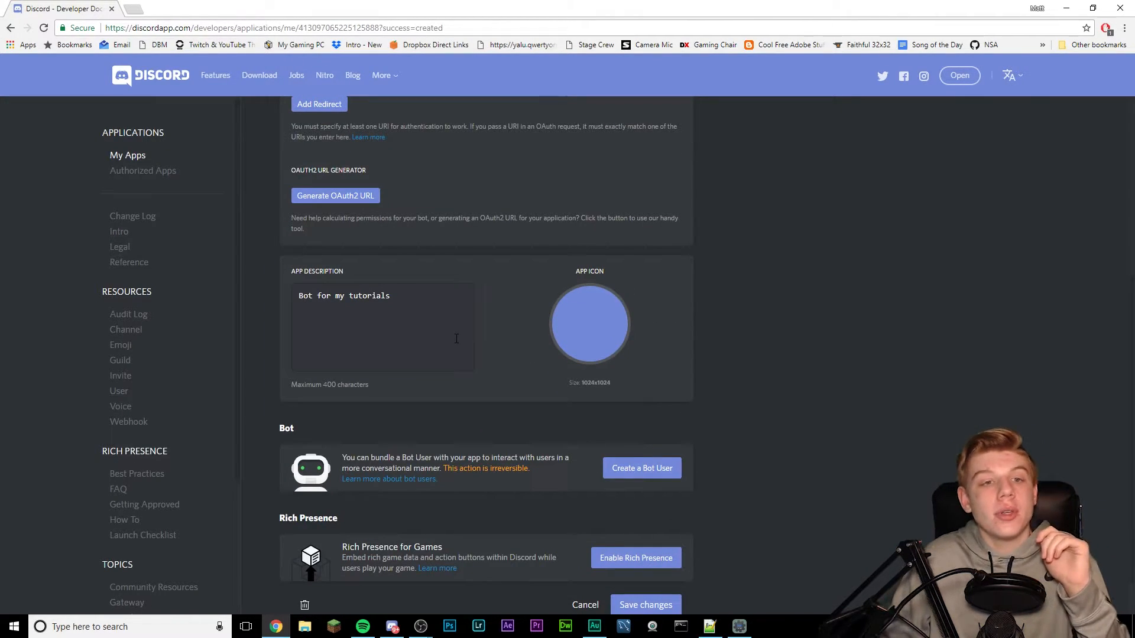
pyautogui.scroll(5, 457, 338)
pyautogui.scroll(-6, 400, 335)
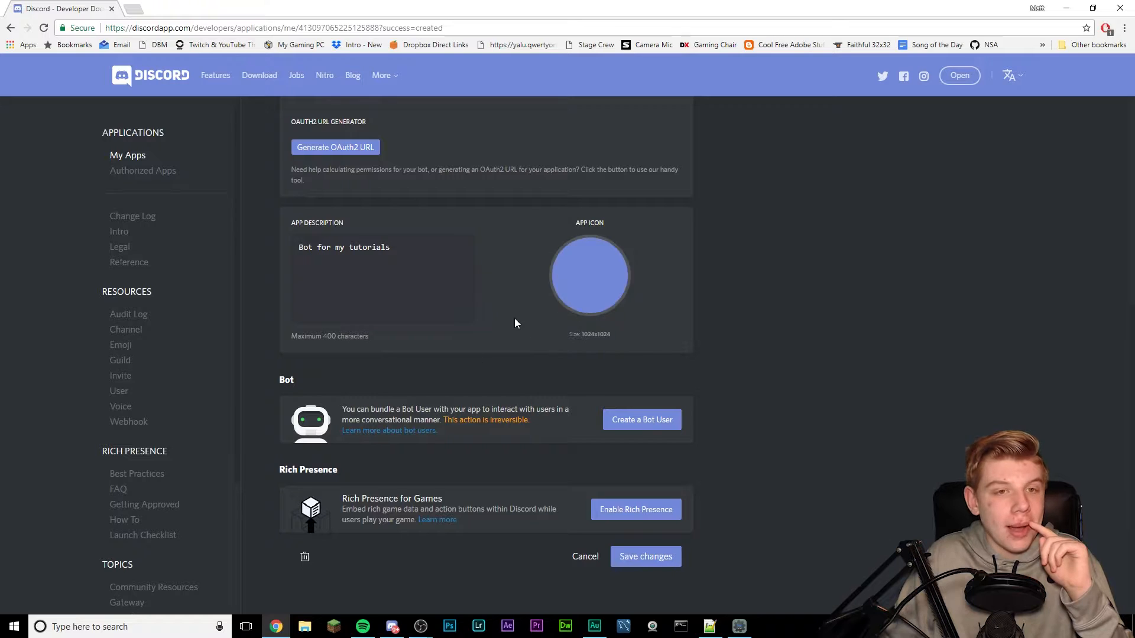
pyautogui.click(636, 416)
pyautogui.click(674, 374)
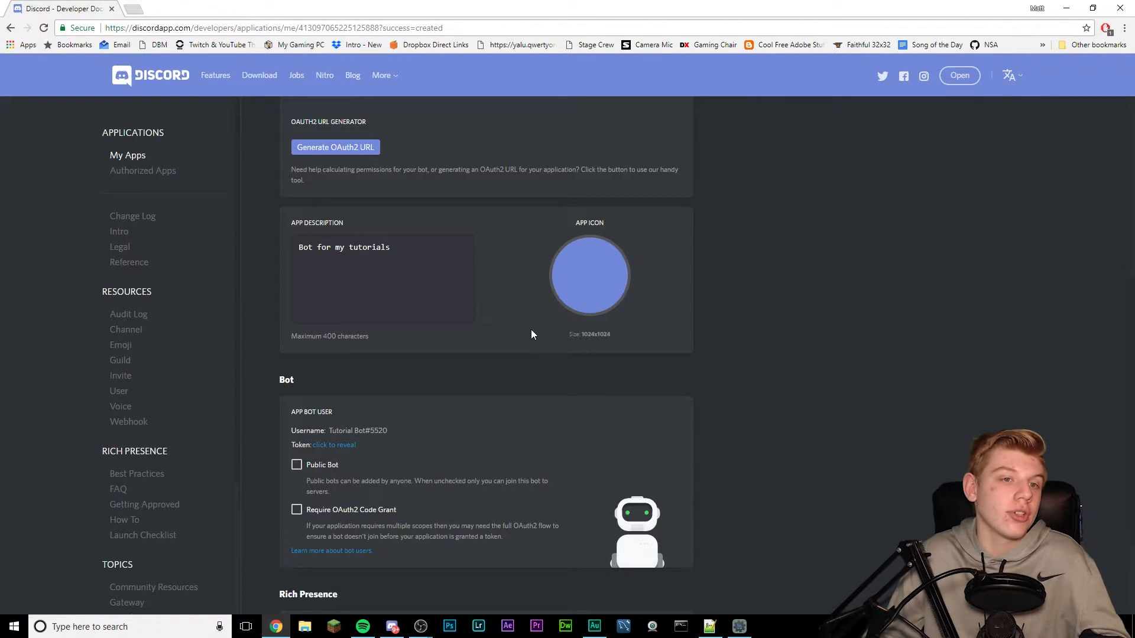
# - Reveal the bot's token and select it for copying
pyautogui.scroll(-2, 530, 331)
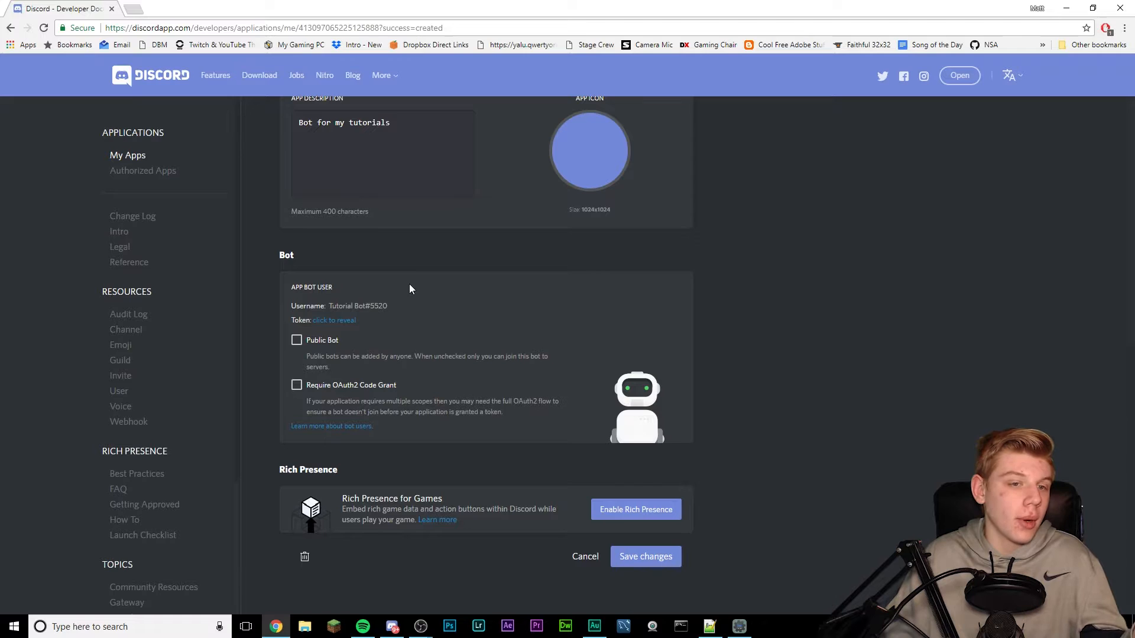
pyautogui.scroll(8, 470, 365)
pyautogui.scroll(-8, 466, 364)
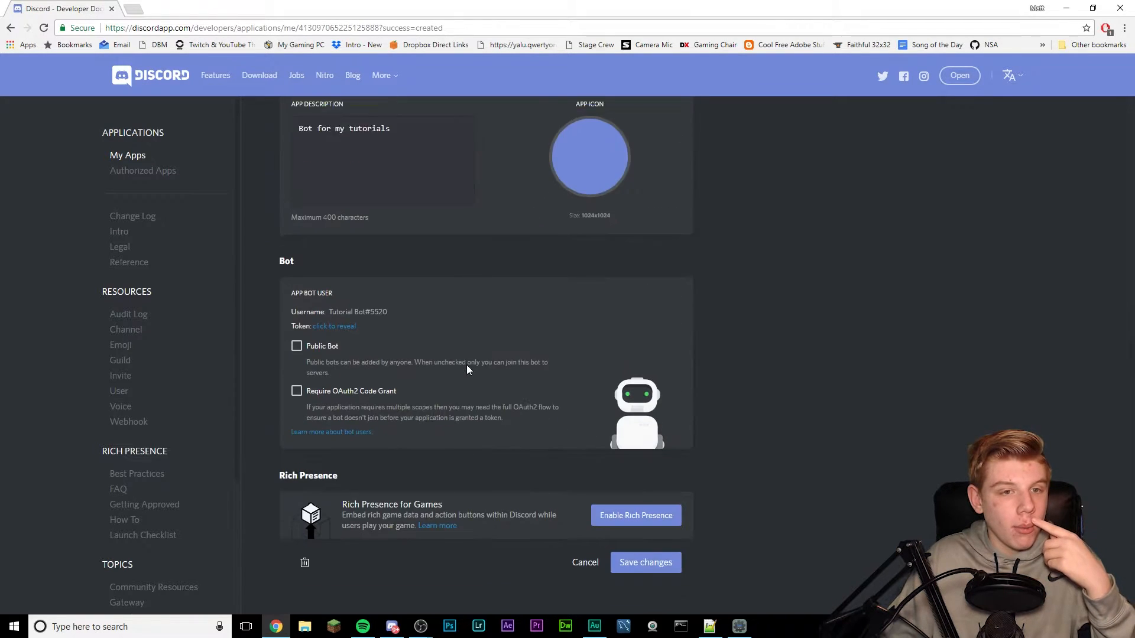
pyautogui.click(332, 320)
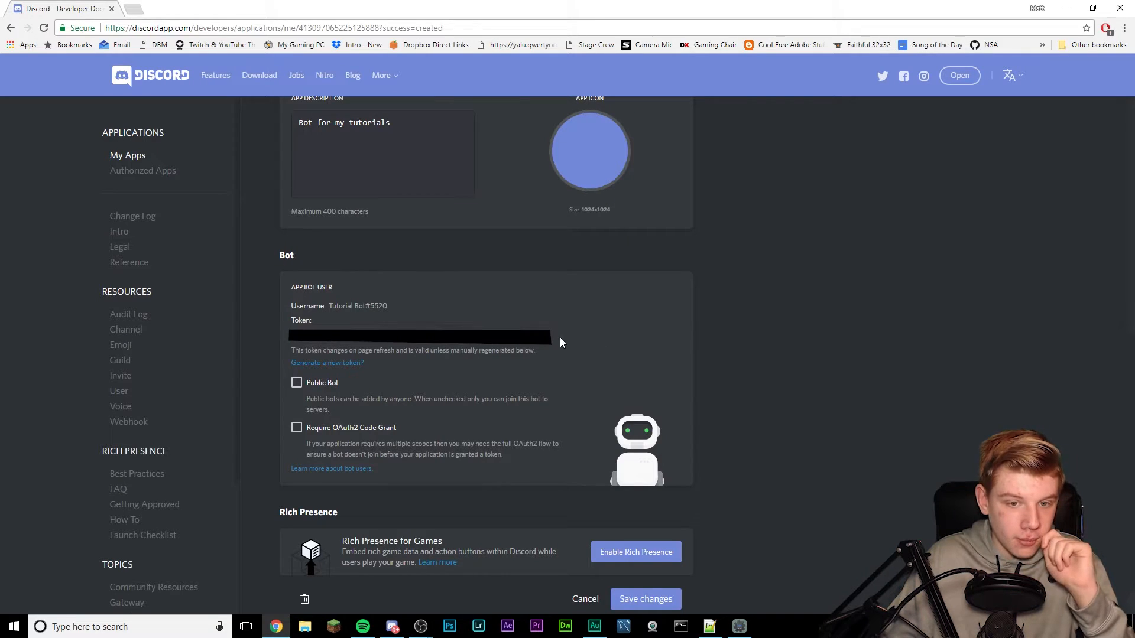
pyautogui.moveTo(288, 336)
pyautogui.mouseDown()
pyautogui.moveTo(275, 331)
pyautogui.moveTo(300, 340)
pyautogui.mouseUp()
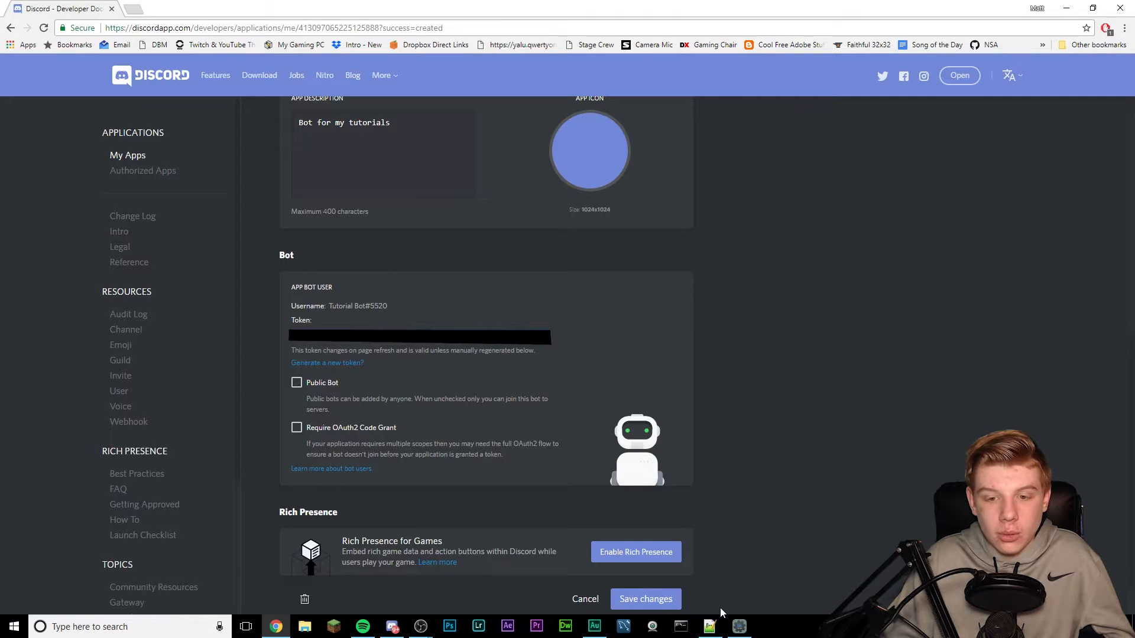
# - Copy the app's Client ID from the developer page into Bot Maker's Client ID field
pyautogui.click(738, 627)
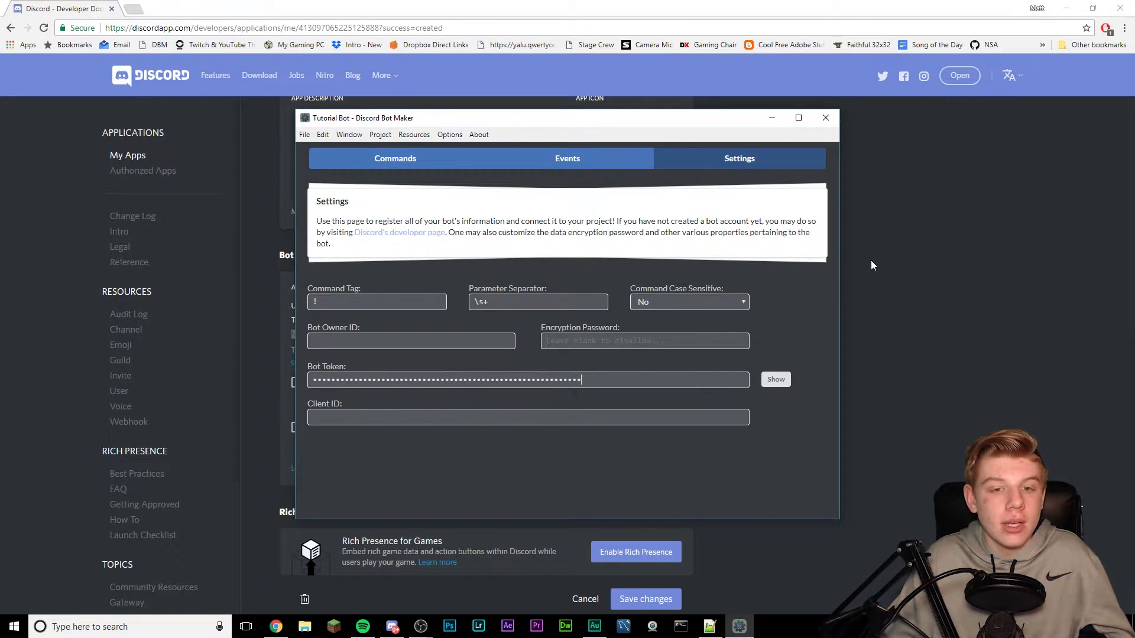
pyautogui.click(870, 341)
pyautogui.scroll(8, 870, 342)
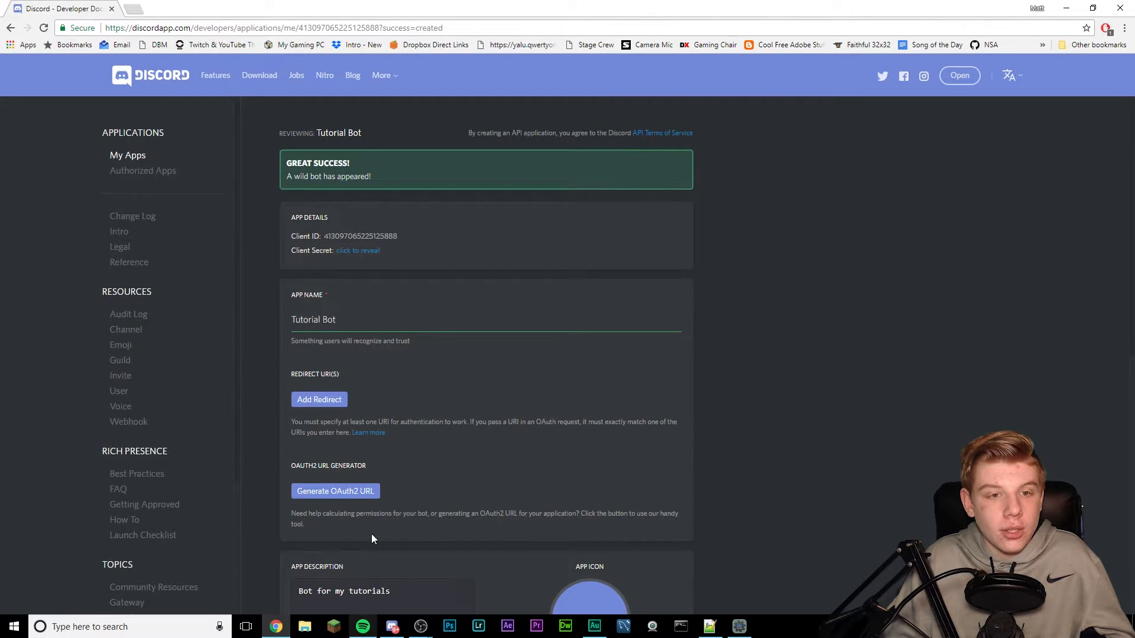
pyautogui.moveTo(397, 234); pyautogui.dragTo(323, 236)
pyautogui.hotkey('ctrl', 'c')
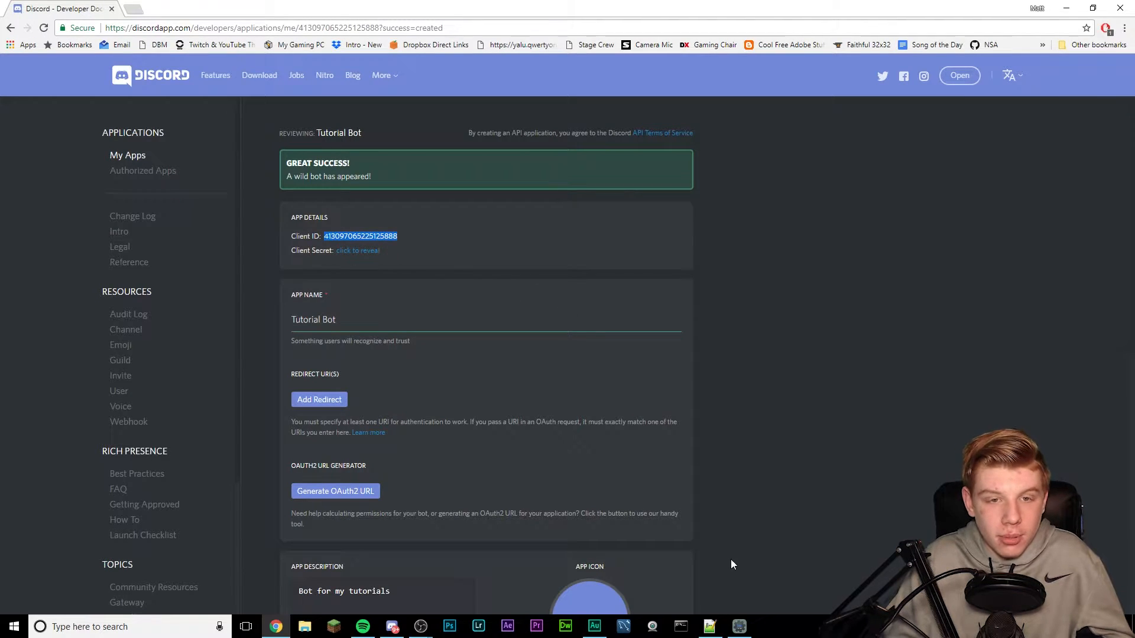
pyautogui.click(292, 219)
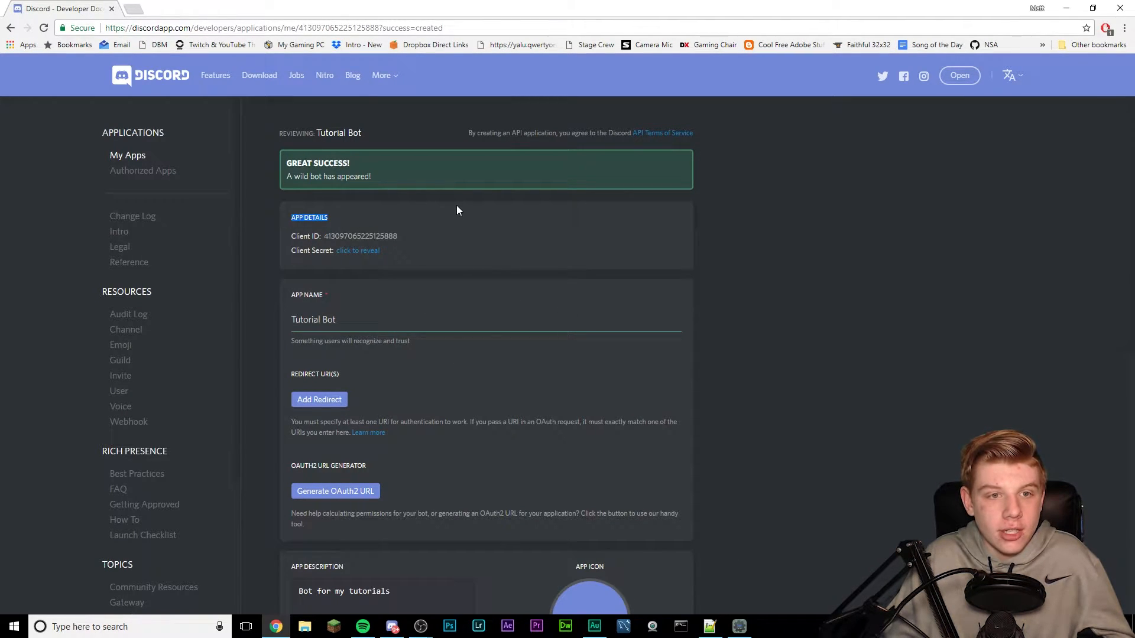
pyautogui.click(738, 626)
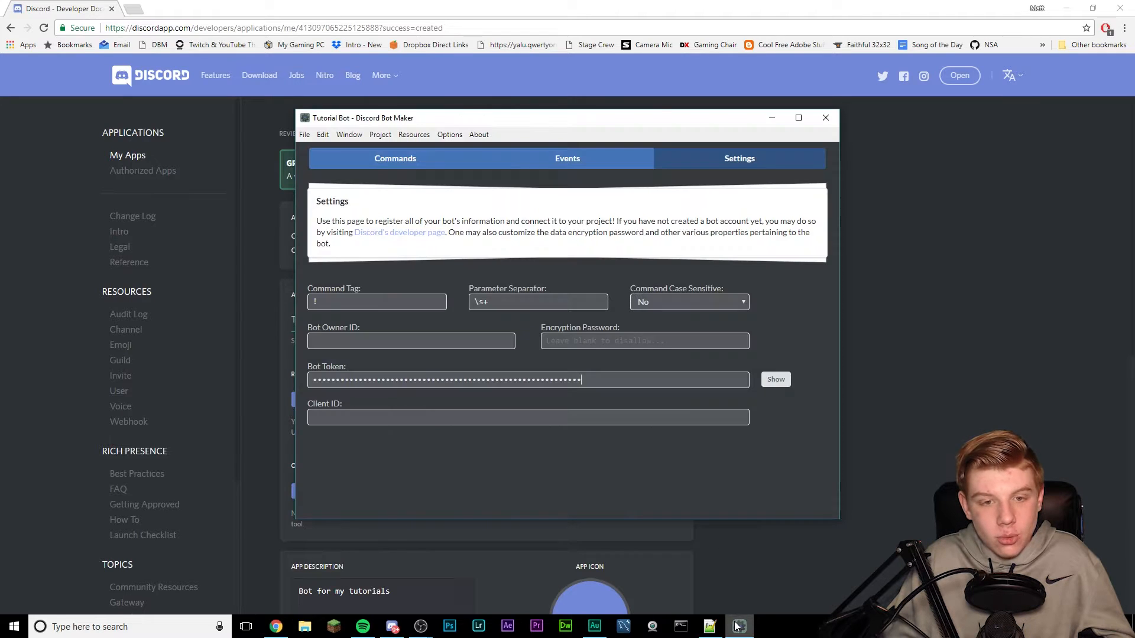
pyautogui.hotkey('ctrl', 'v')
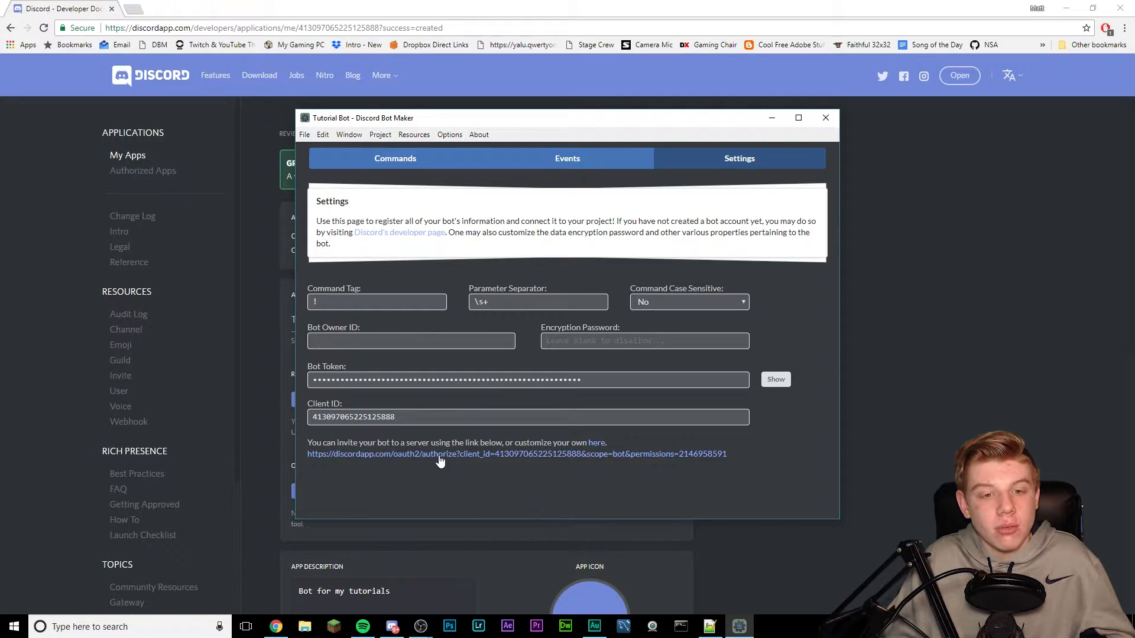
# - Bring up the Discord window, reposition it, and minimize it
pyautogui.click(393, 630)
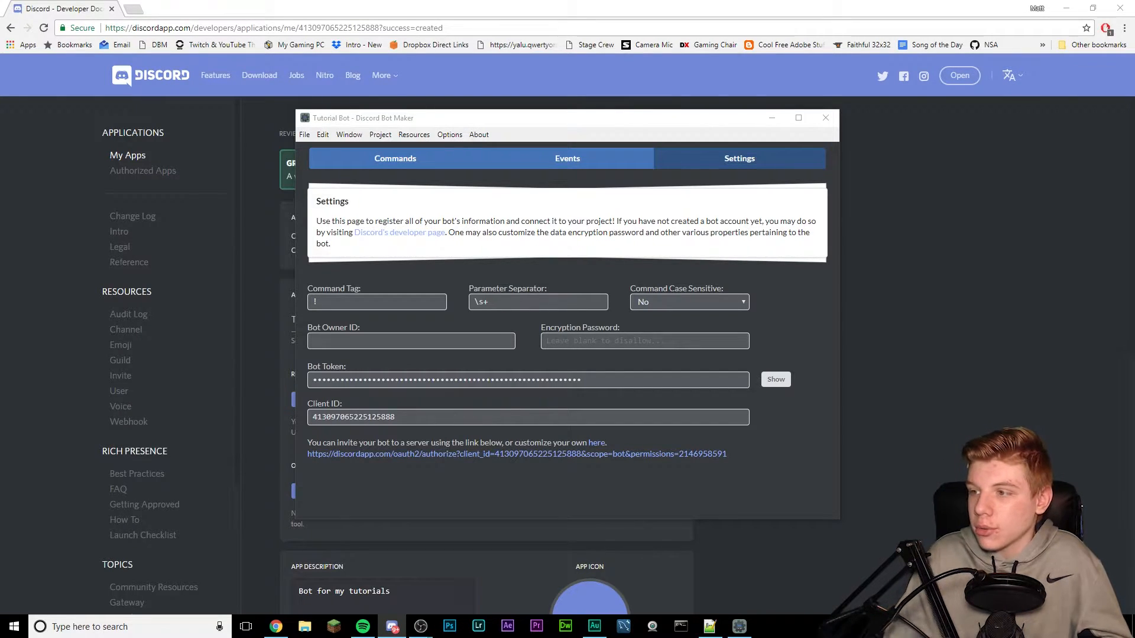
pyautogui.moveTo(0, 112); pyautogui.dragTo(454, 41)
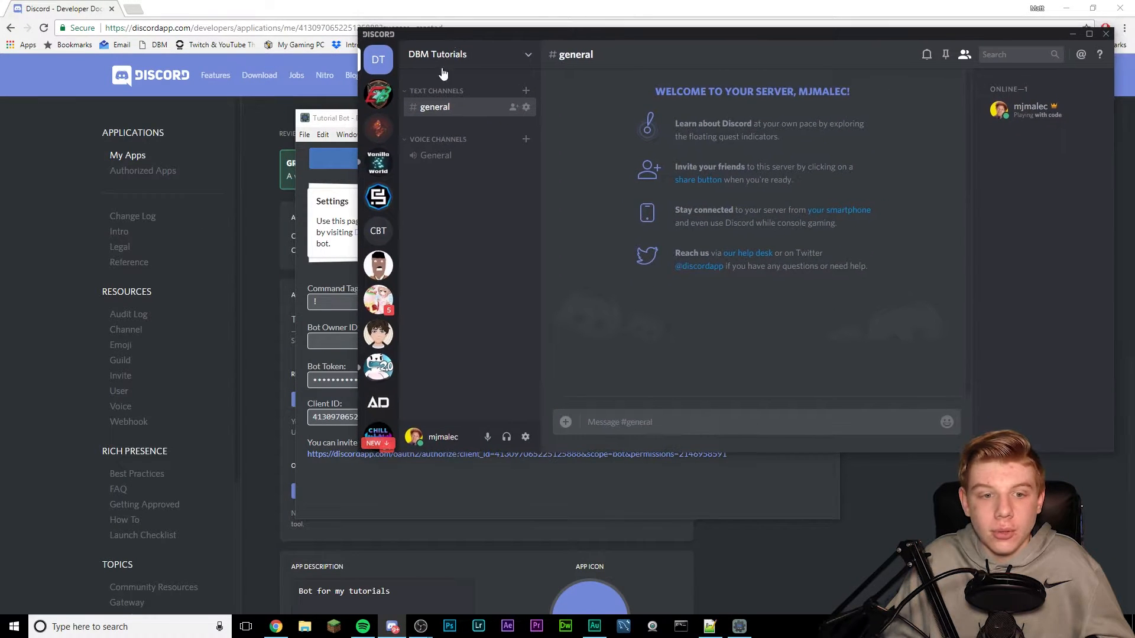
pyautogui.click(1071, 34)
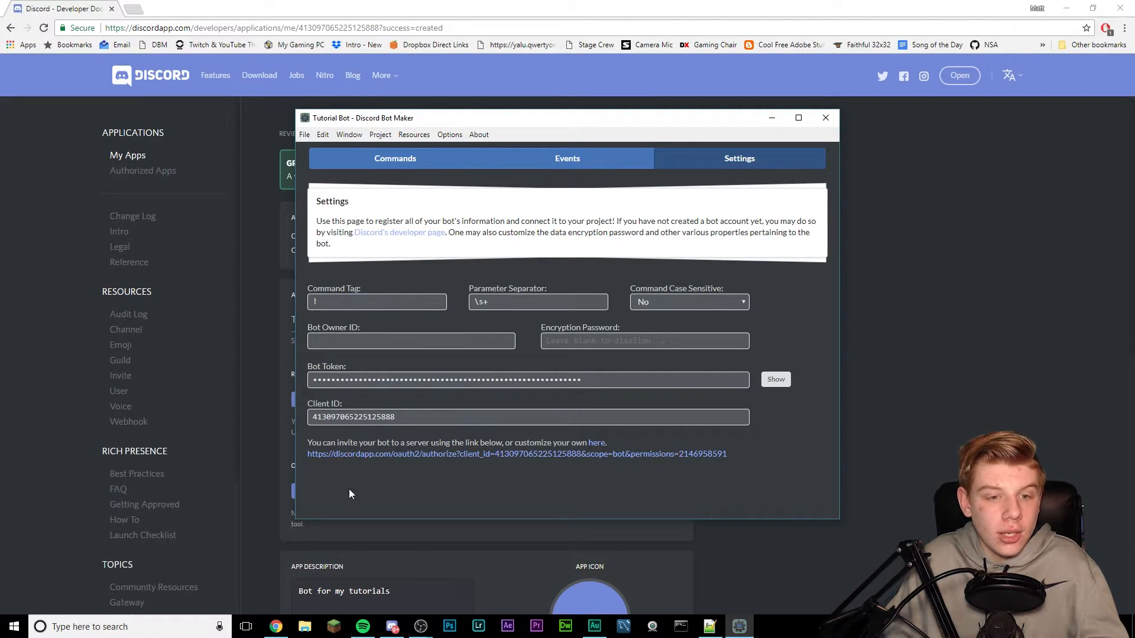
# - Open the bot invite link and compare the authorization page with the developer page
pyautogui.click(334, 454)
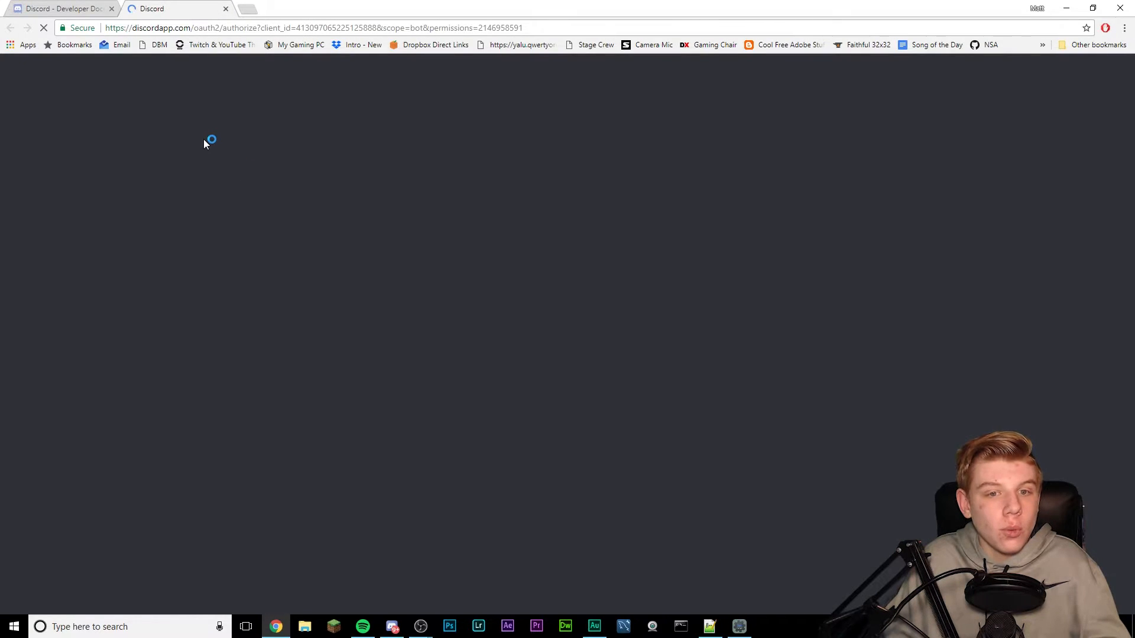
pyautogui.scroll(-3, 590, 337)
pyautogui.scroll(3, 562, 439)
pyautogui.scroll(-3, 556, 334)
pyautogui.scroll(3, 554, 332)
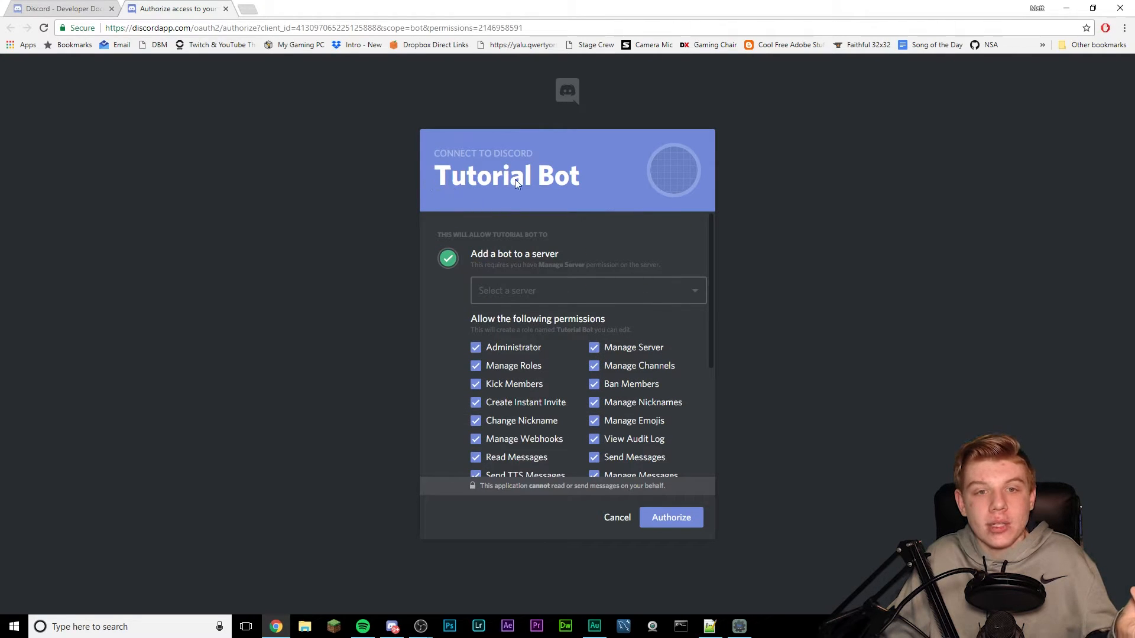
pyautogui.click(64, 8)
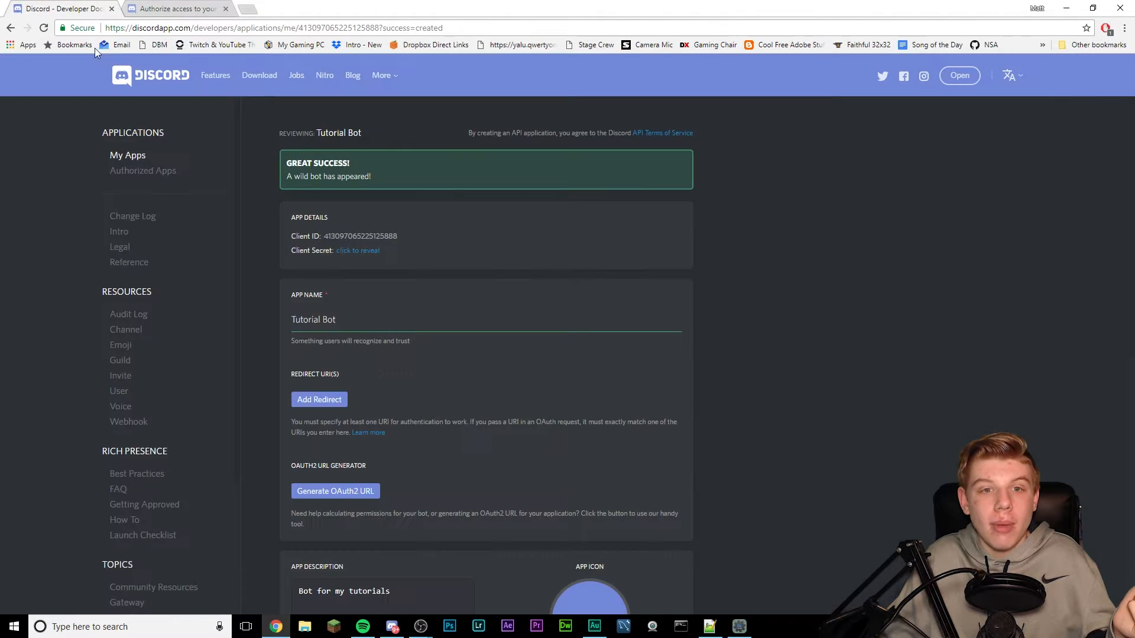
pyautogui.click(143, 11)
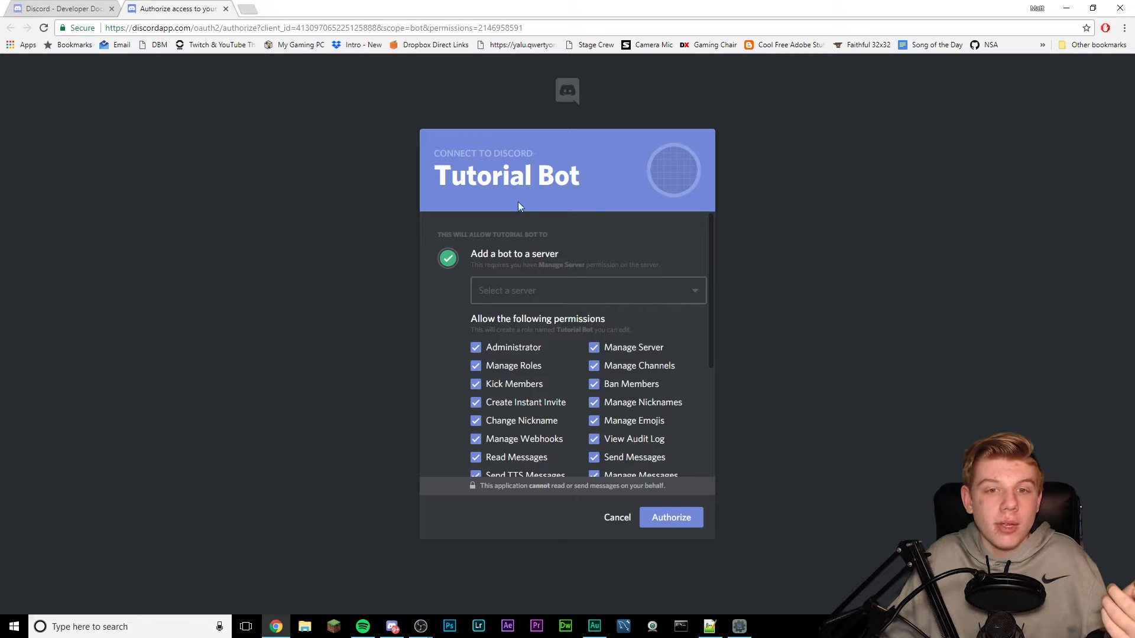
pyautogui.click(87, 6)
pyautogui.scroll(-3, 601, 403)
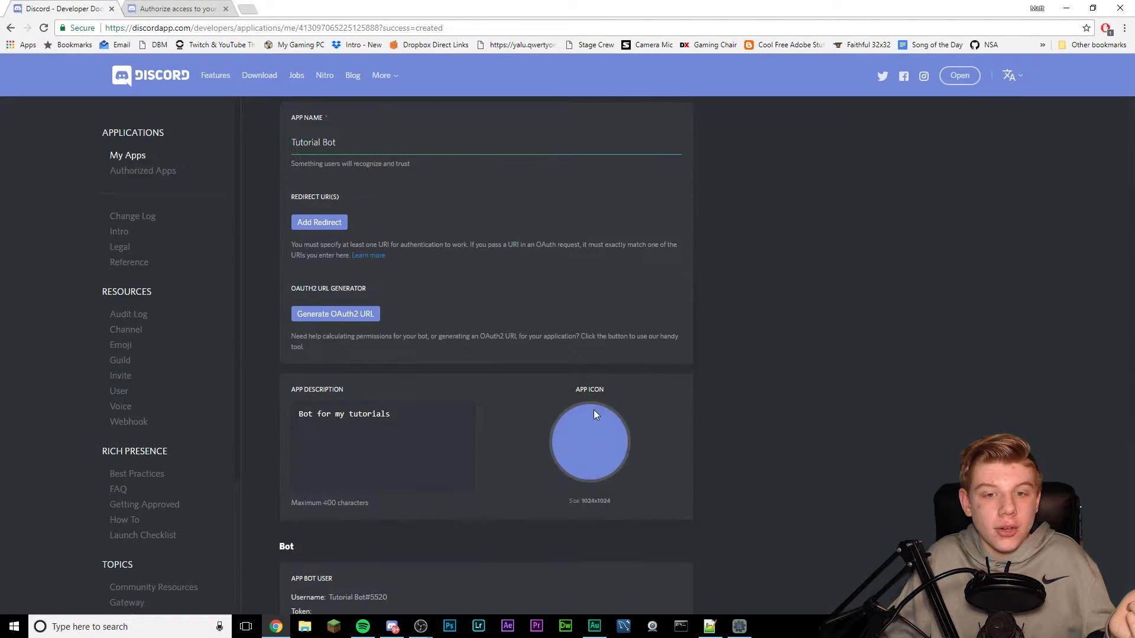
pyautogui.scroll(2, 367, 296)
pyautogui.scroll(1, 347, 381)
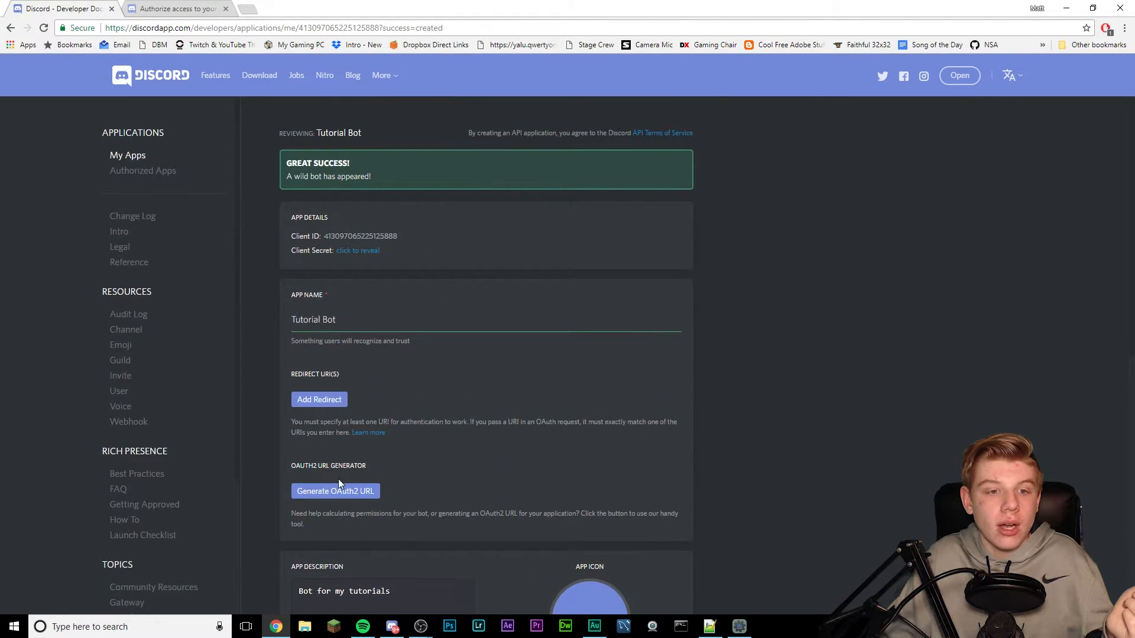
pyautogui.scroll(-6, 407, 467)
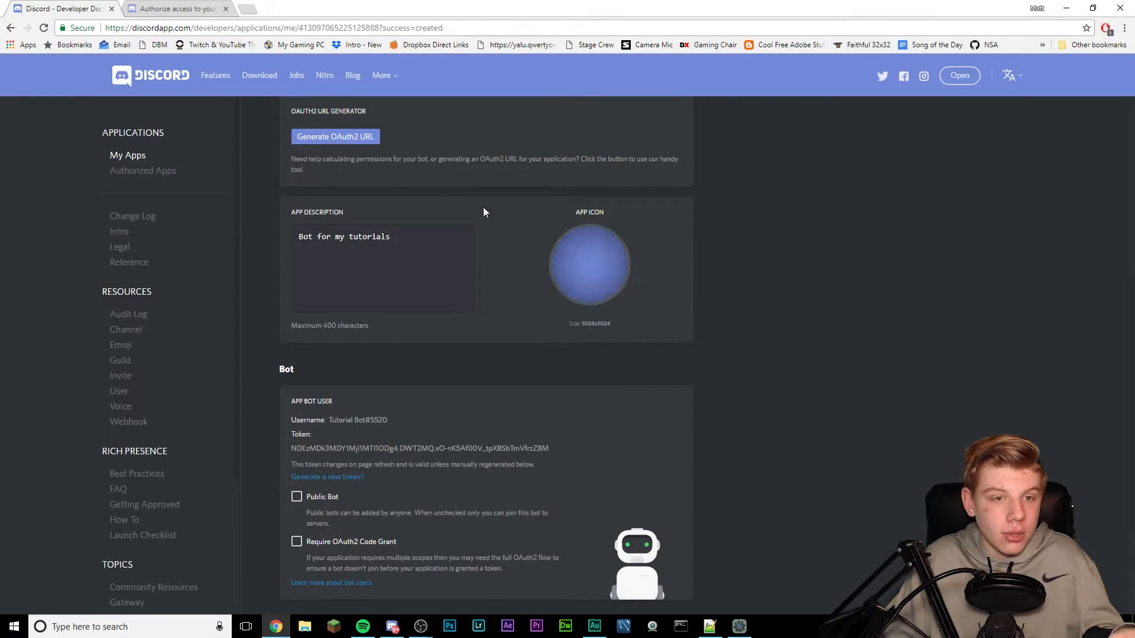
pyautogui.click(185, 6)
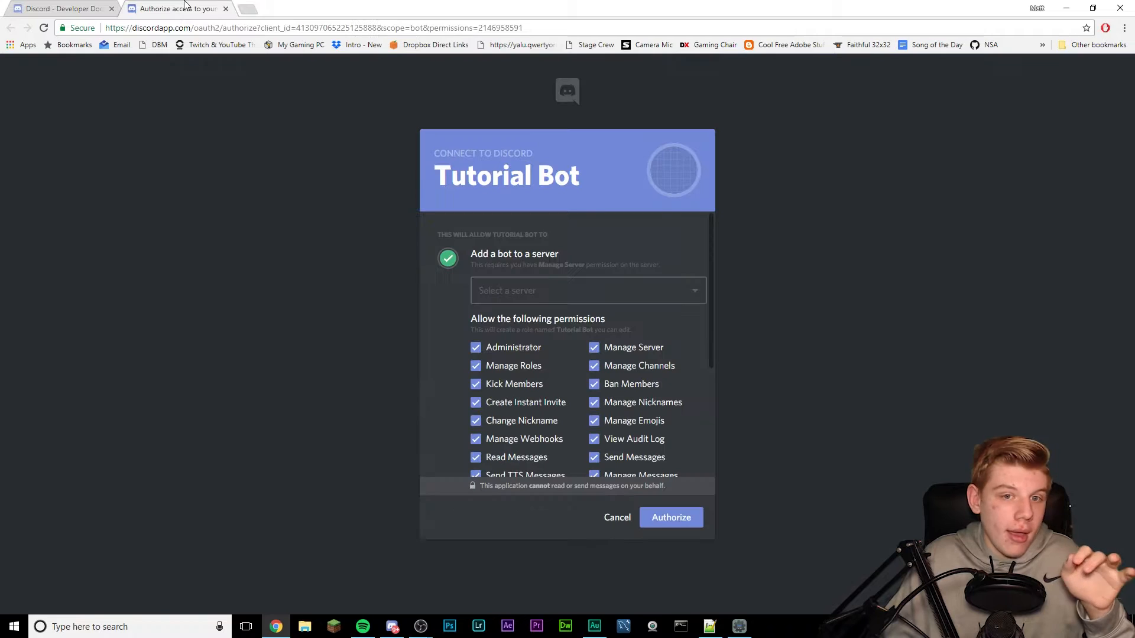
# - Authorize Tutorial Bot into DBM Tutorials, pass the robot check, and close the browser
pyautogui.click(530, 295)
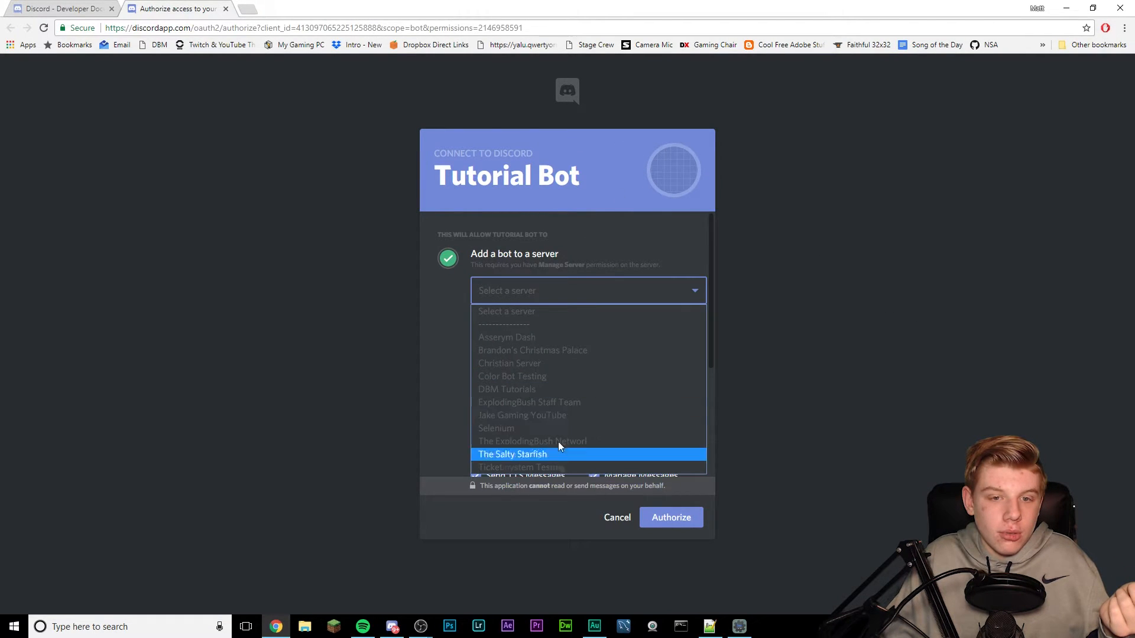
pyautogui.click(524, 389)
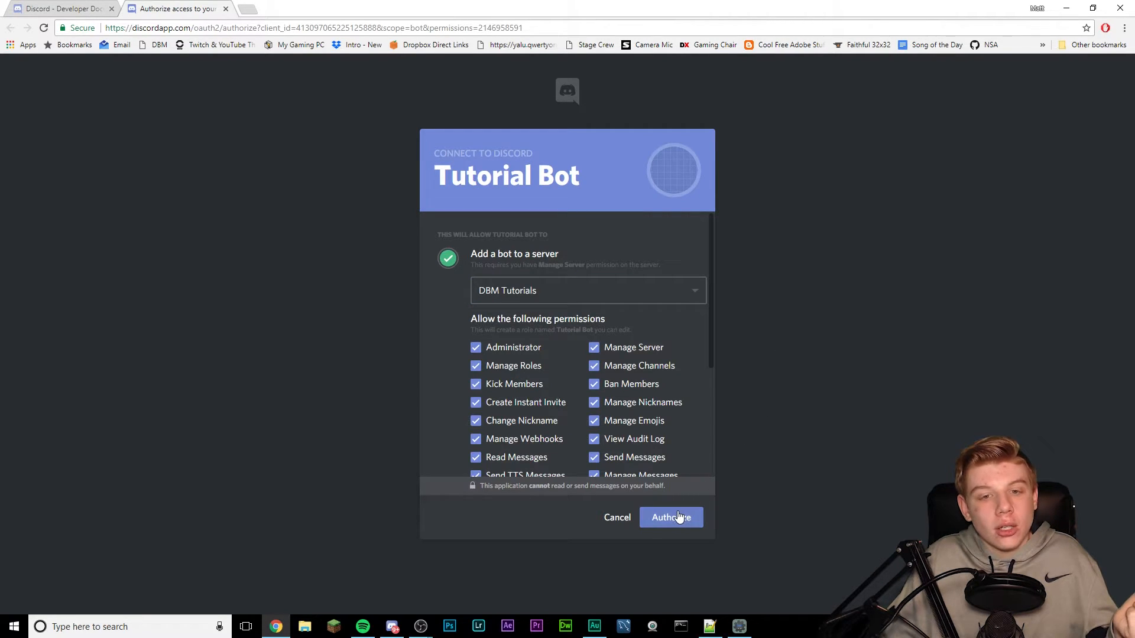
pyautogui.click(678, 517)
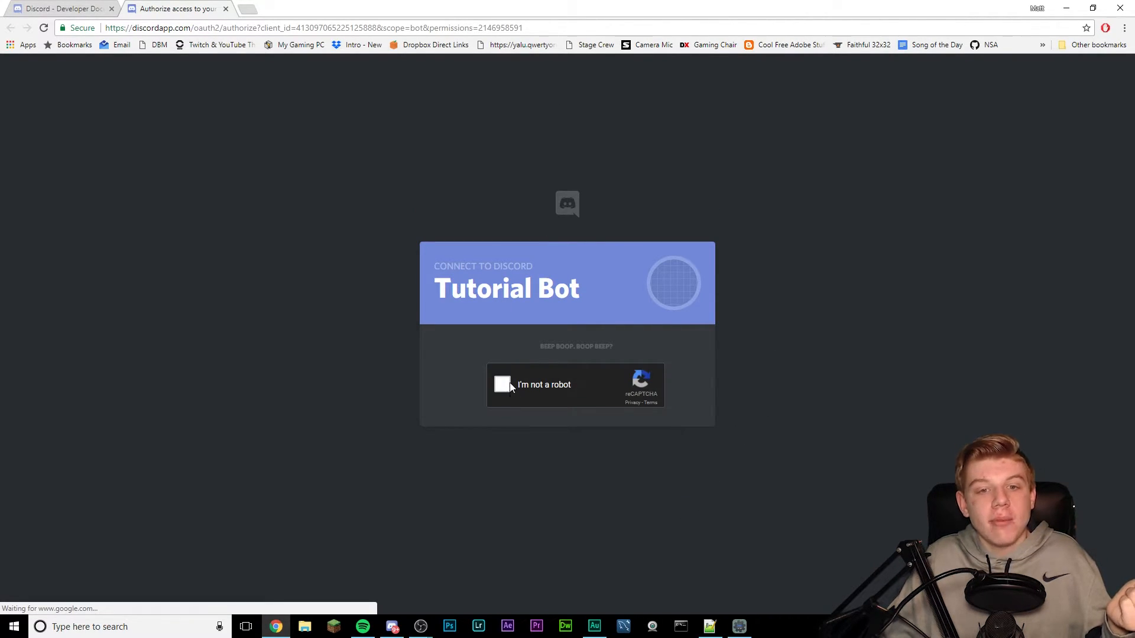
pyautogui.click(508, 383)
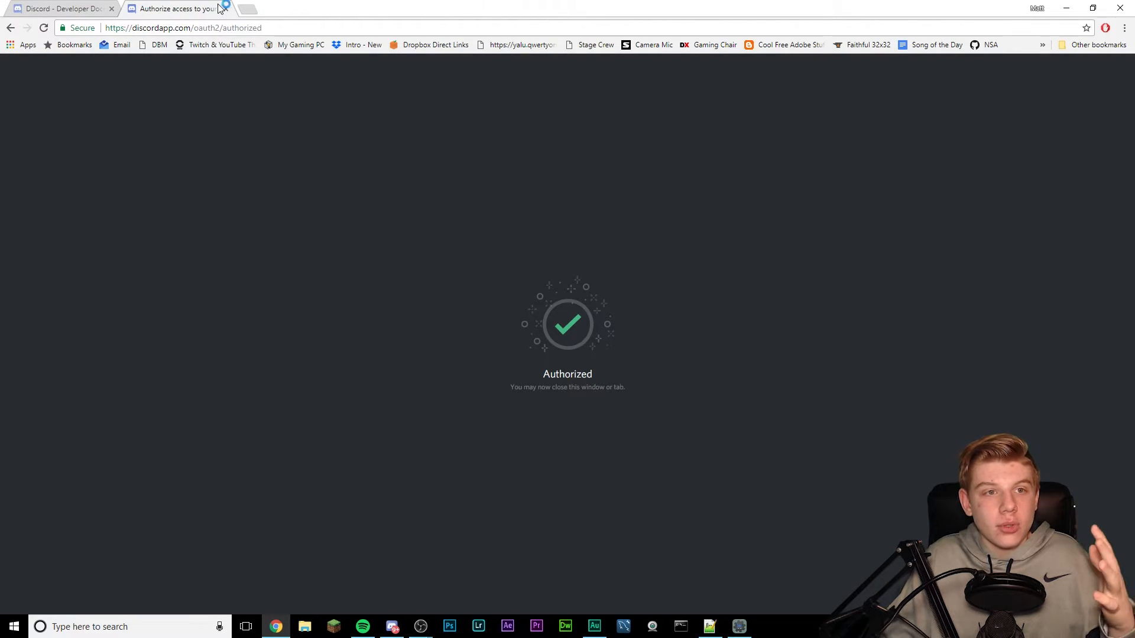
pyautogui.click(228, 8)
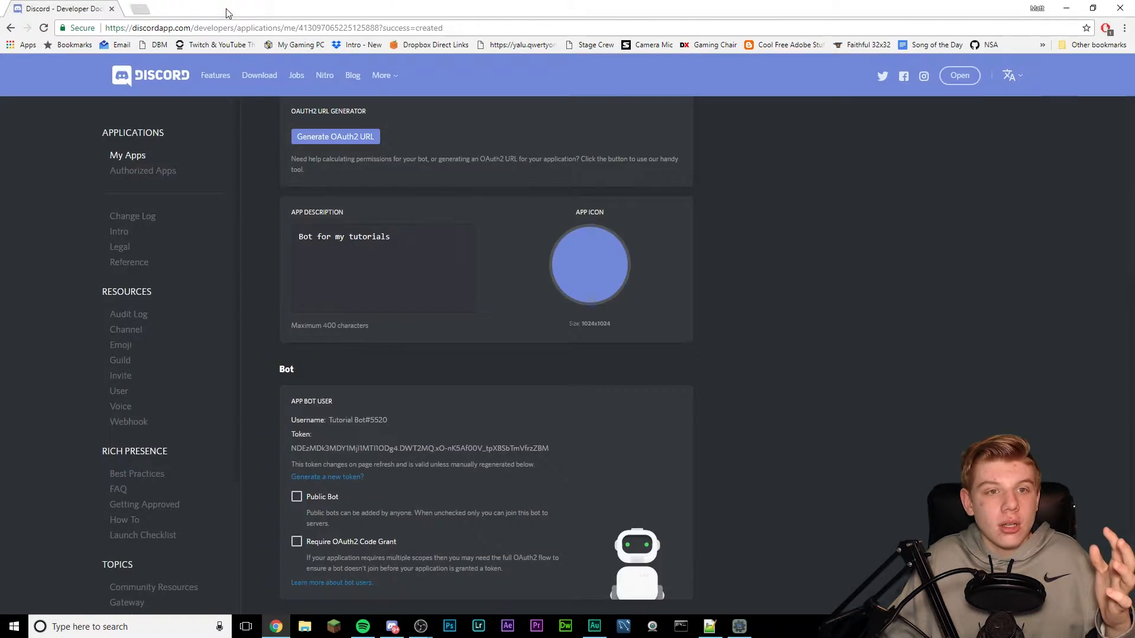
pyautogui.click(1064, 7)
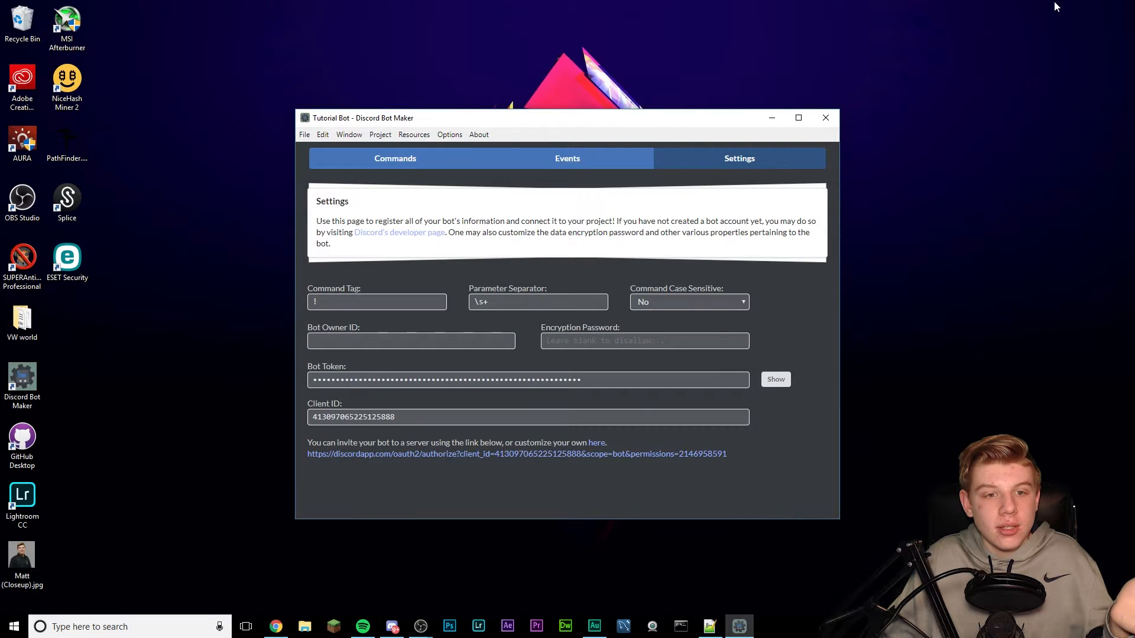
# - Check Tutorial Bot's member profile in Discord, then look over Bot Maker's Commands, Settings and Events pages
pyautogui.click(392, 627)
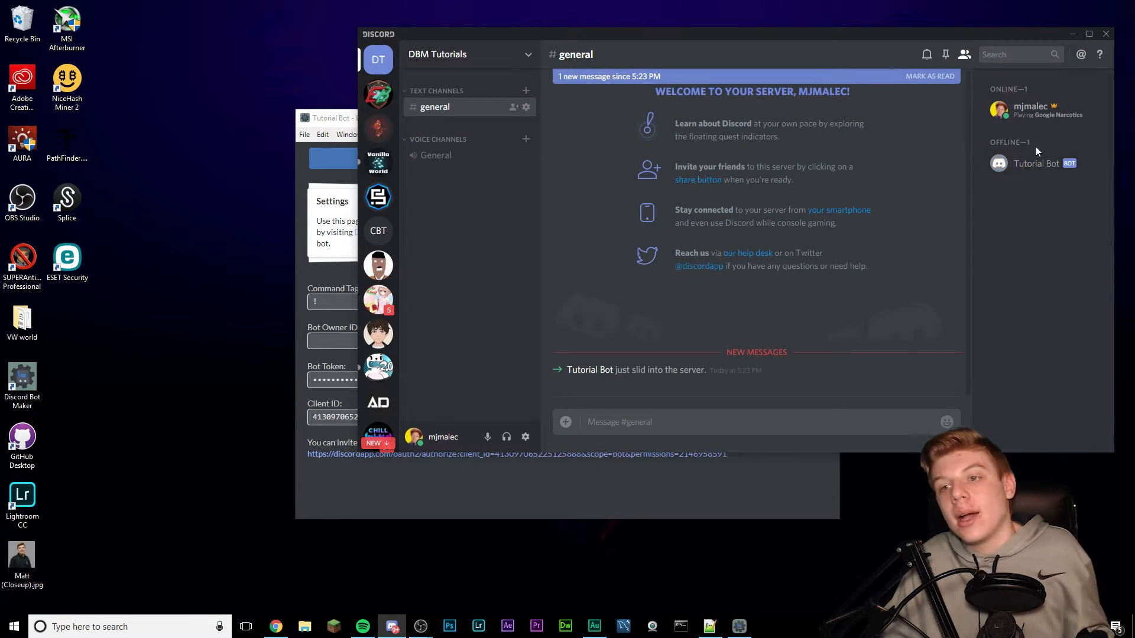
pyautogui.click(1040, 165)
pyautogui.click(764, 288)
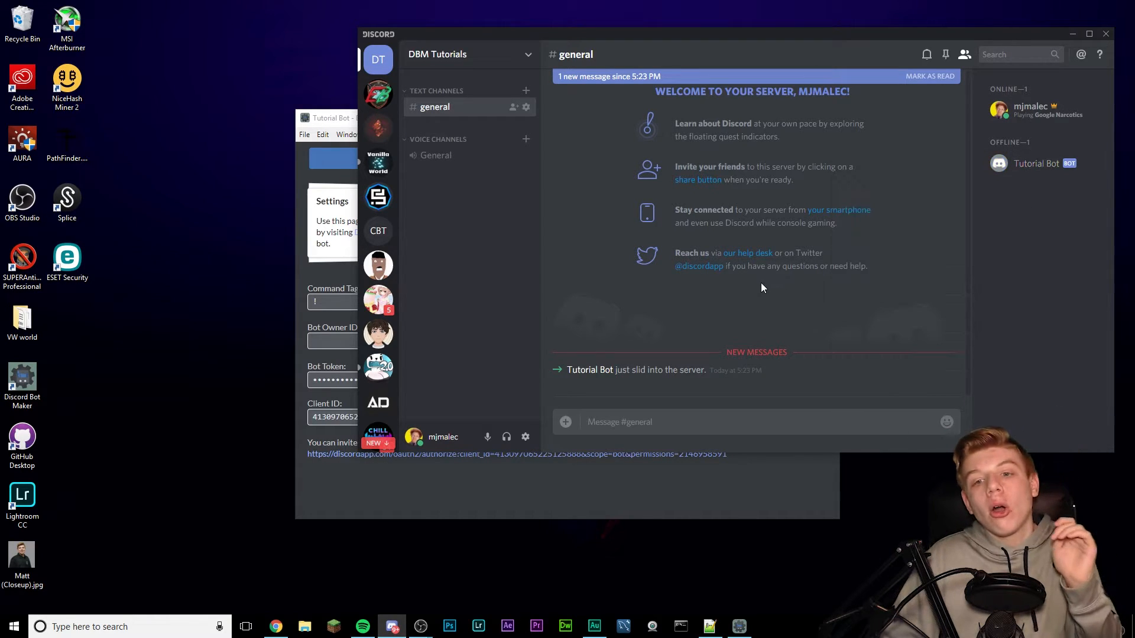
pyautogui.click(558, 472)
pyautogui.click(408, 160)
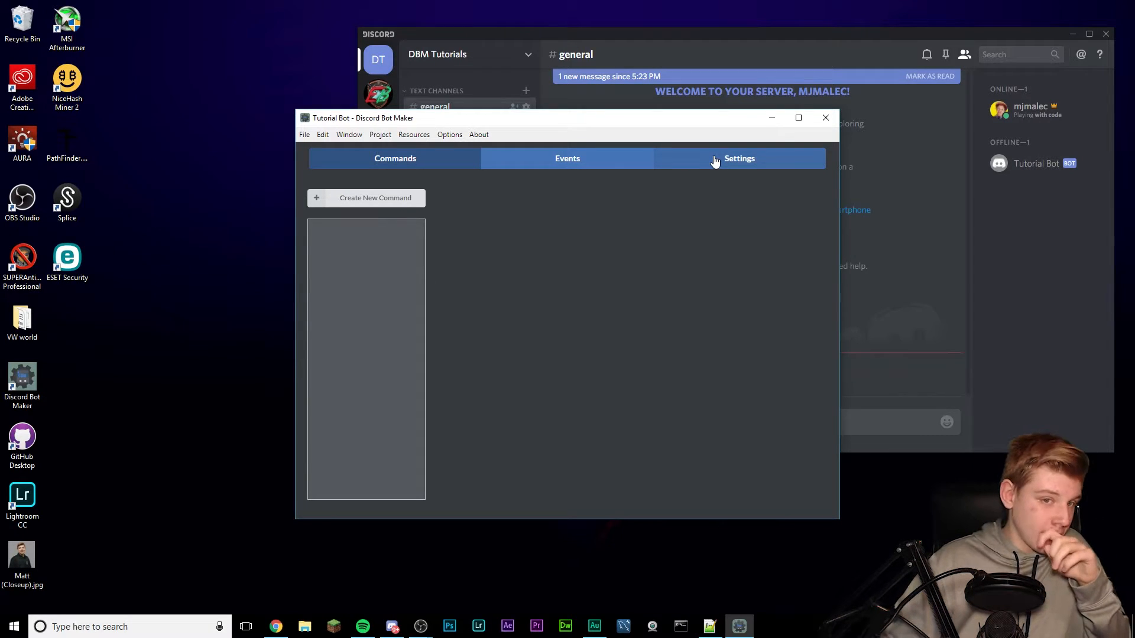
pyautogui.click(714, 160)
pyautogui.click(466, 166)
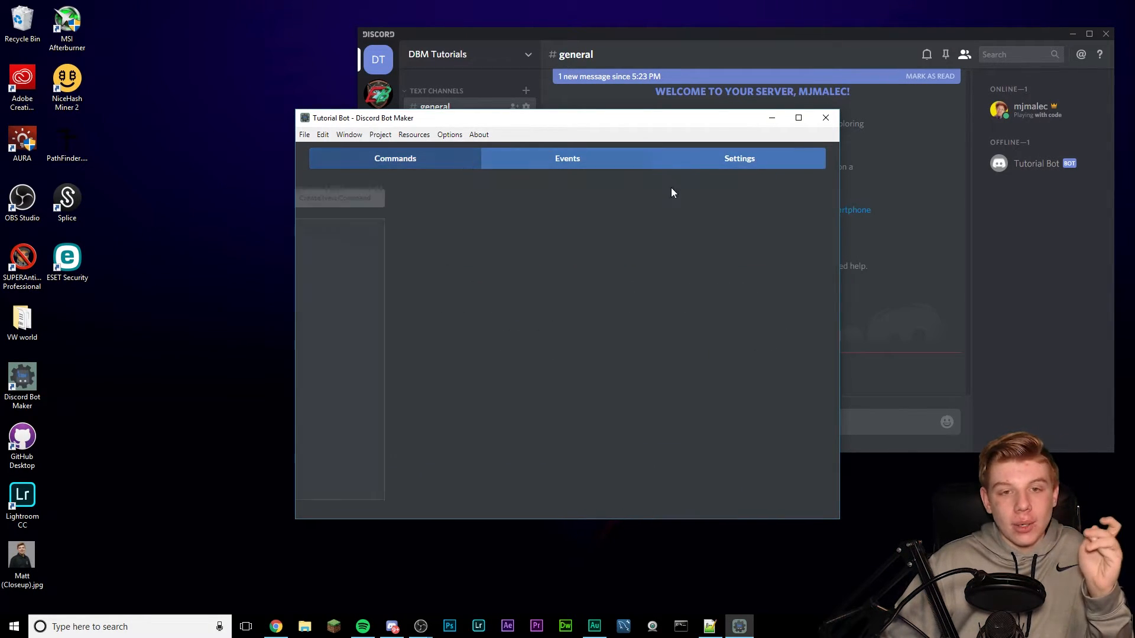
pyautogui.click(540, 163)
pyautogui.click(408, 163)
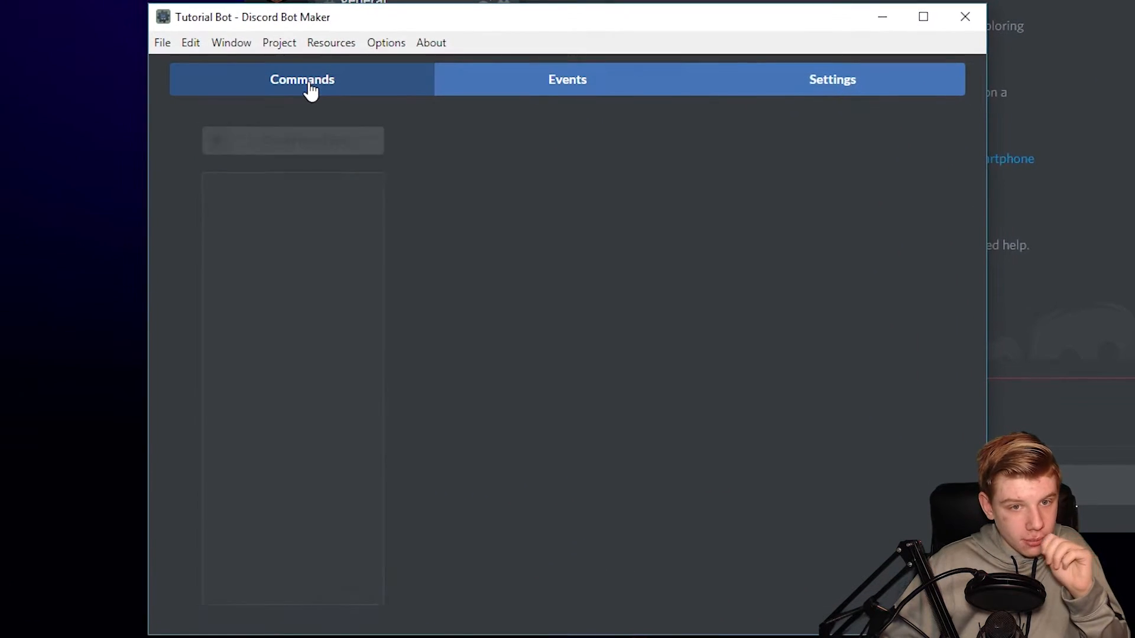
# - Send '!hello' in #general and return to Bot Maker's empty command list
pyautogui.click(1028, 307)
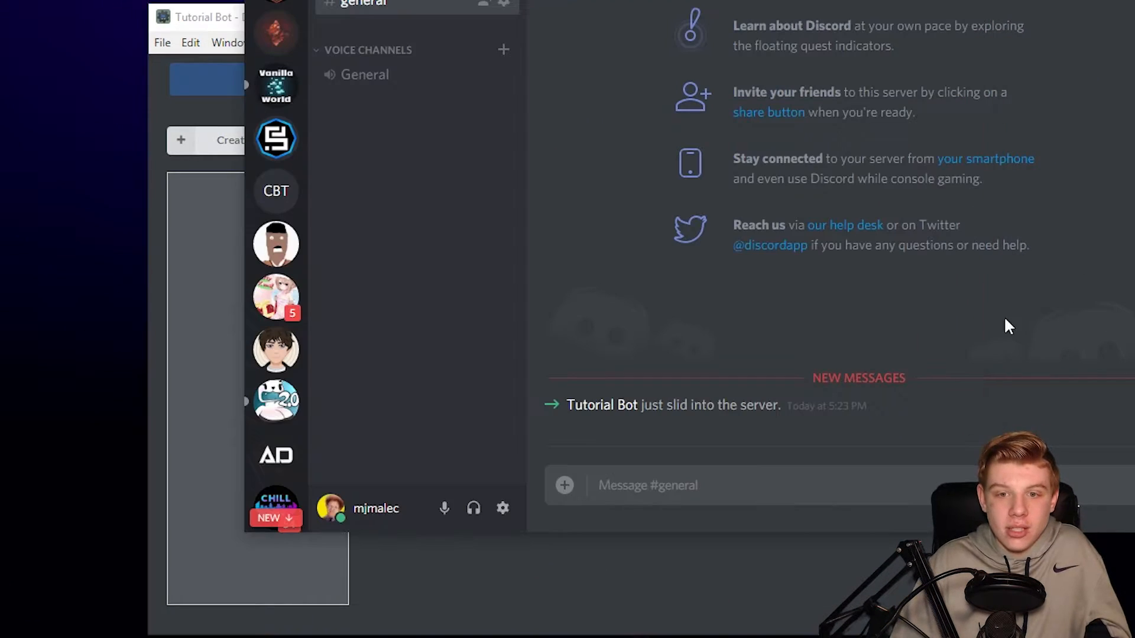
pyautogui.write('!hello')
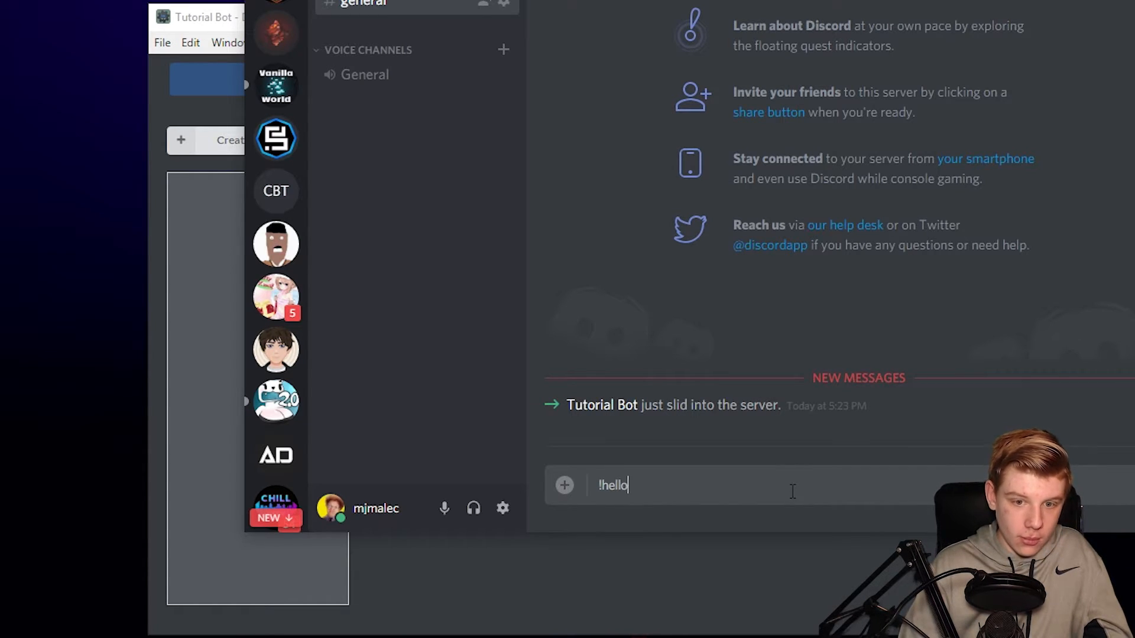
pyautogui.press('Return')
pyautogui.click(747, 580)
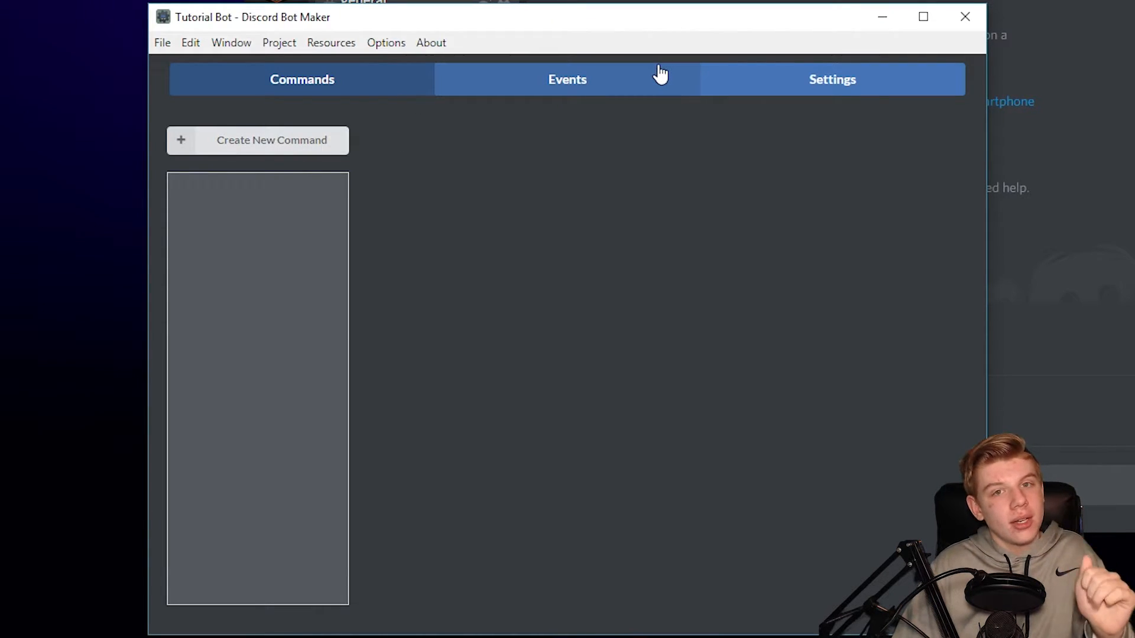
# - Create a new event on the Events page and browse its trigger list
pyautogui.click(543, 95)
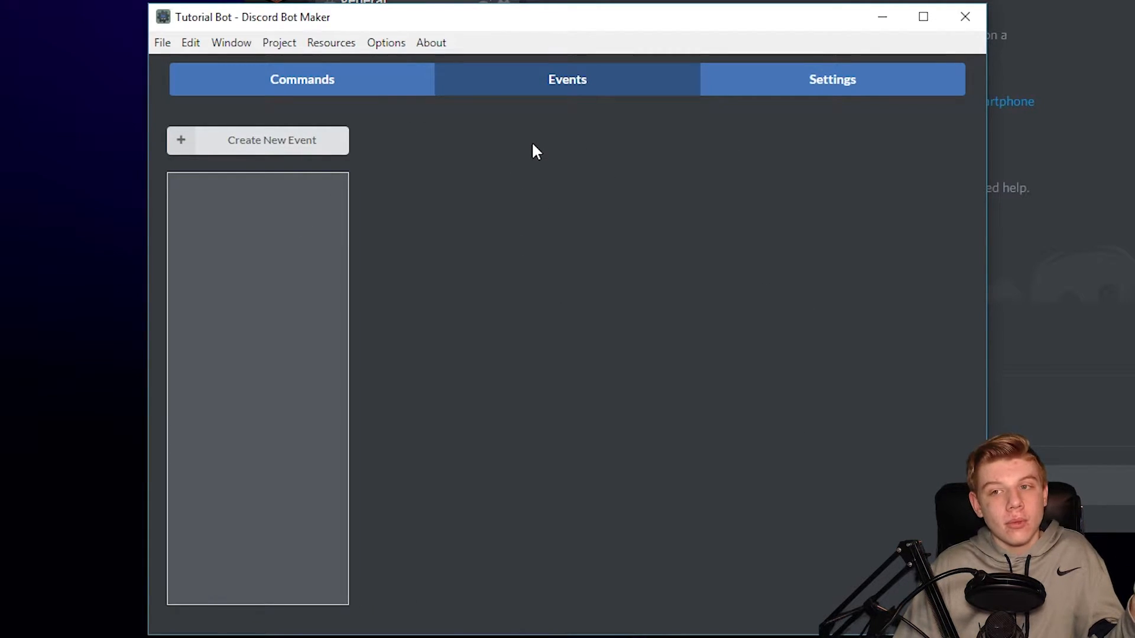
pyautogui.click(287, 152)
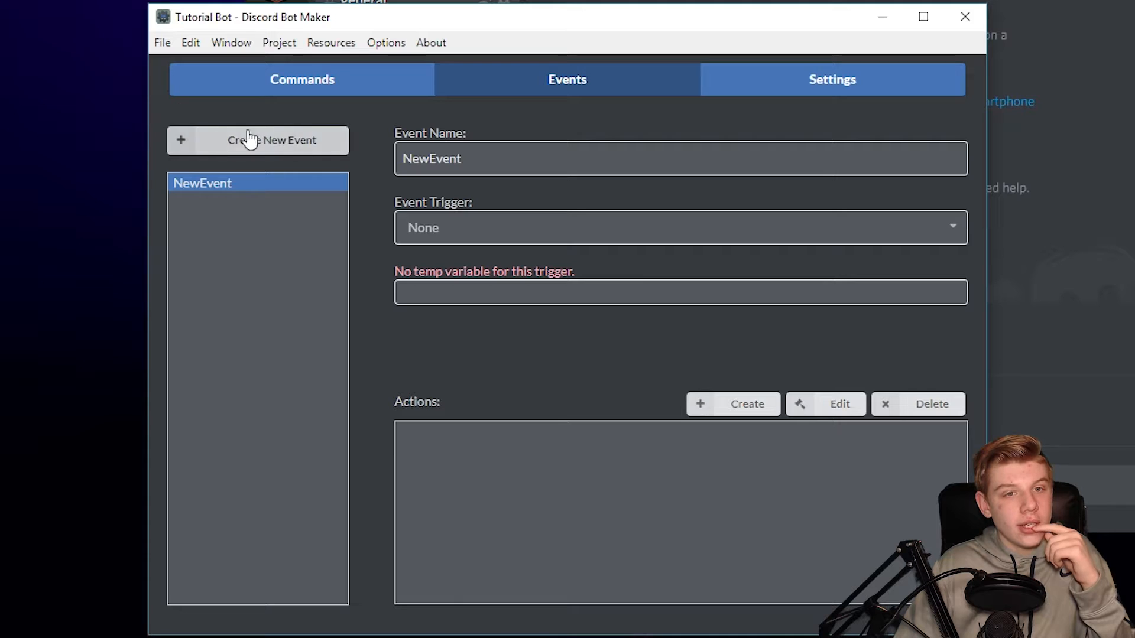
pyautogui.click(598, 234)
pyautogui.scroll(-6, 509, 314)
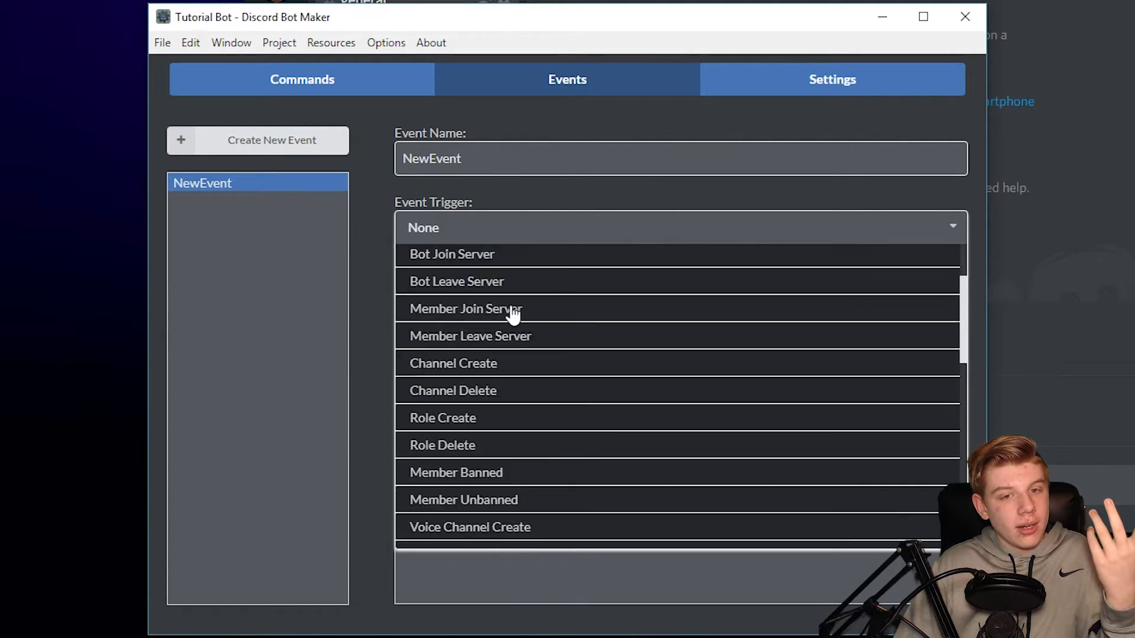
pyautogui.scroll(5, 519, 425)
pyautogui.scroll(-5, 484, 302)
pyautogui.scroll(-2, 532, 392)
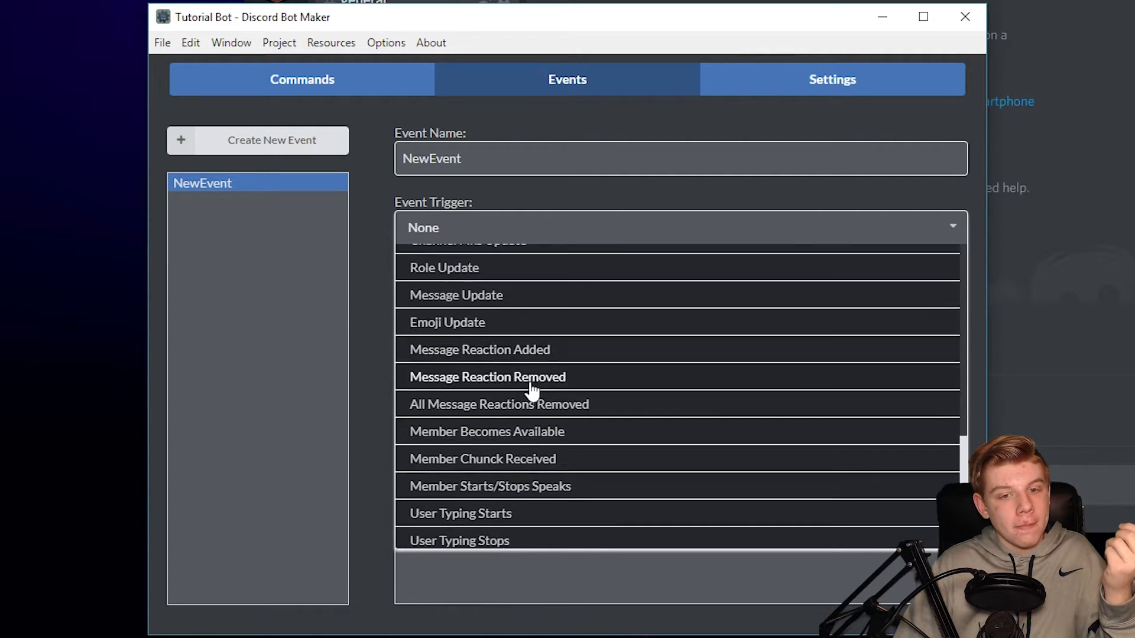
pyautogui.scroll(10, 532, 392)
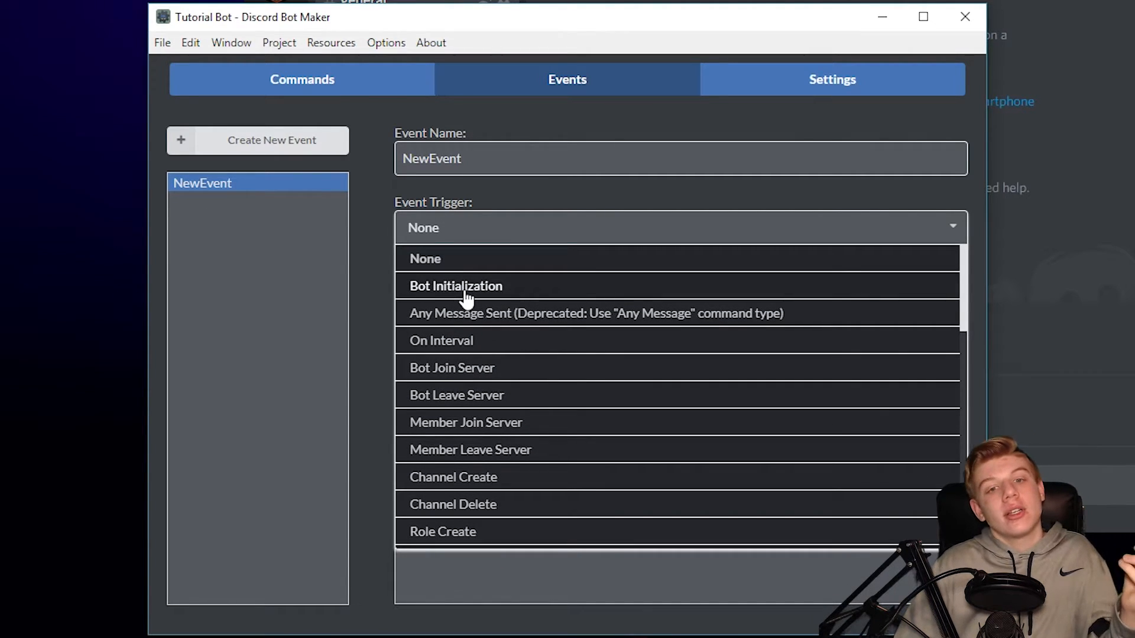
pyautogui.click(562, 234)
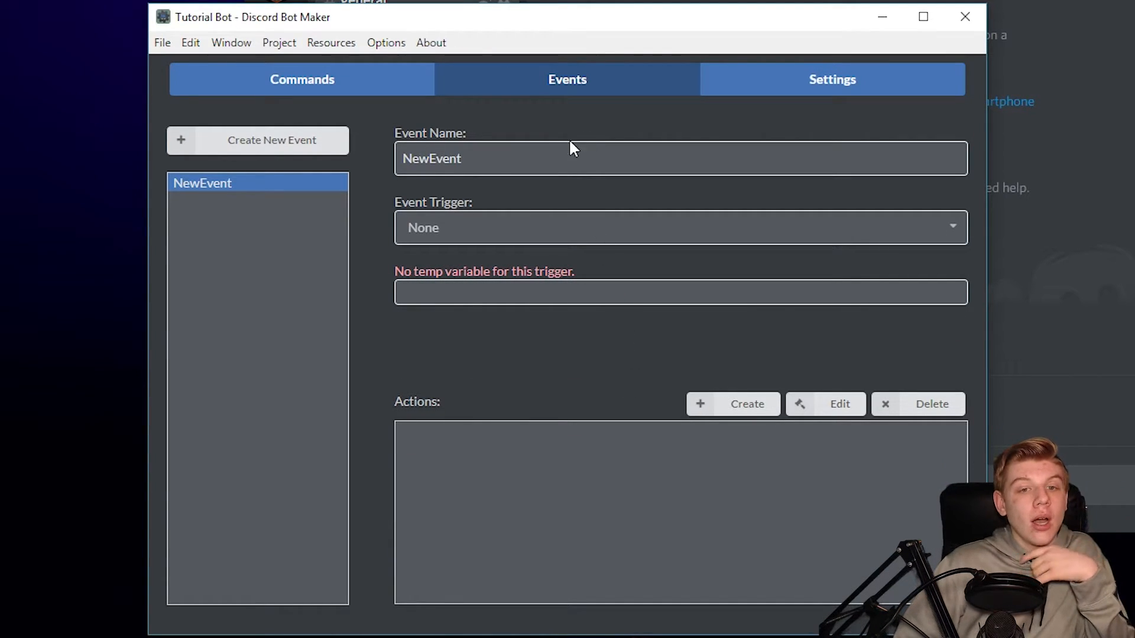
# - Try Bot Initialization, then On Interval with 60, and peek at a Send Message action
pyautogui.click(458, 229)
pyautogui.click(484, 287)
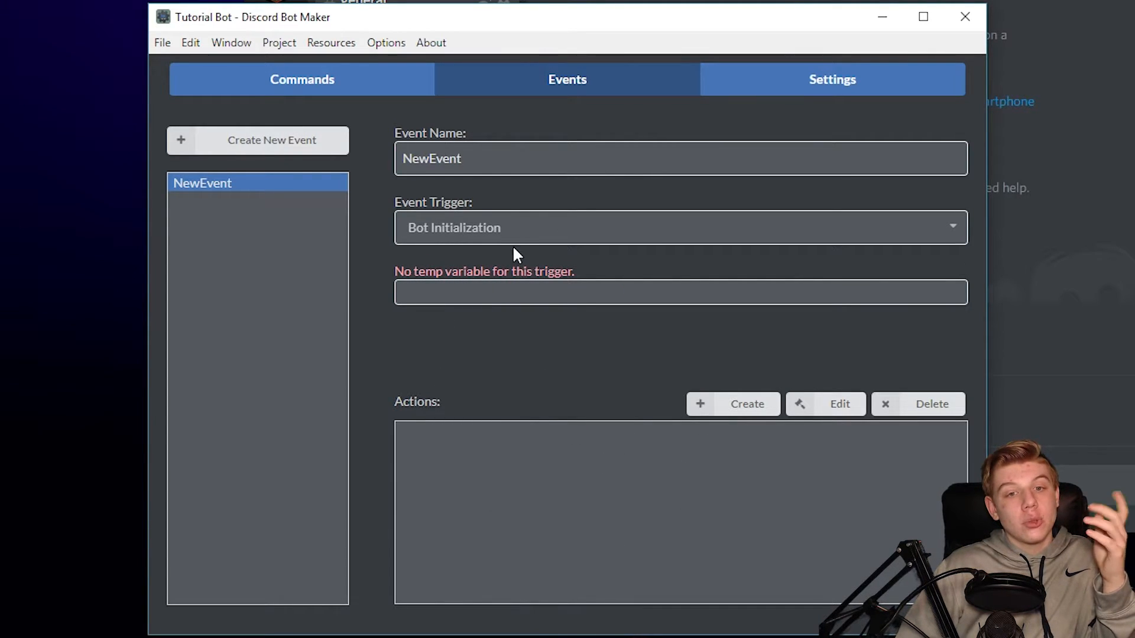
pyautogui.click(495, 235)
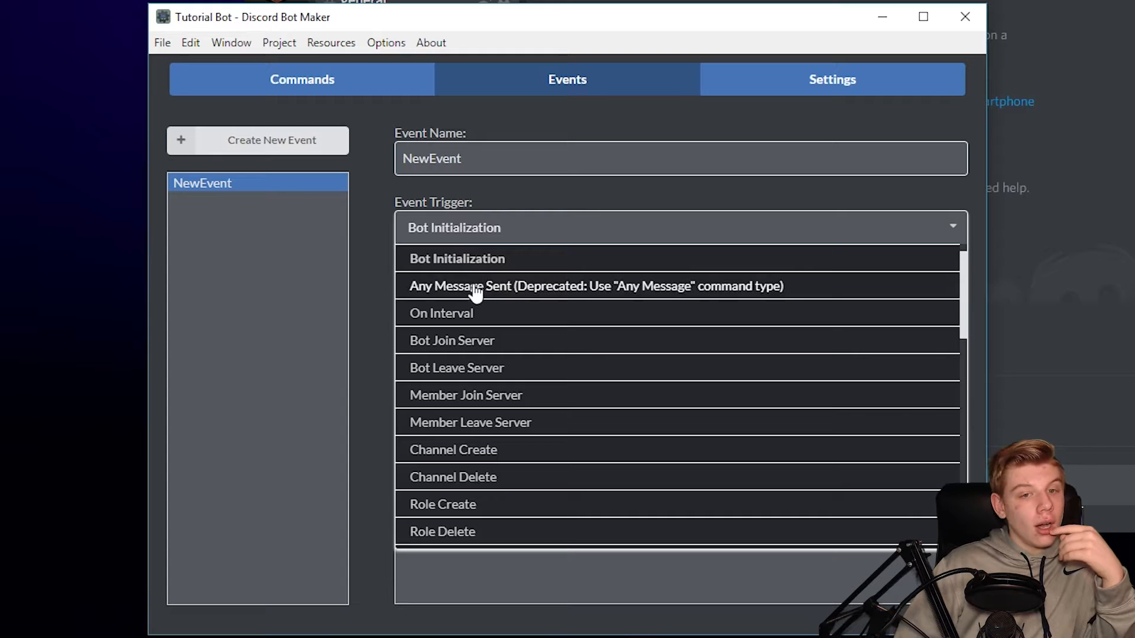
pyautogui.click(505, 319)
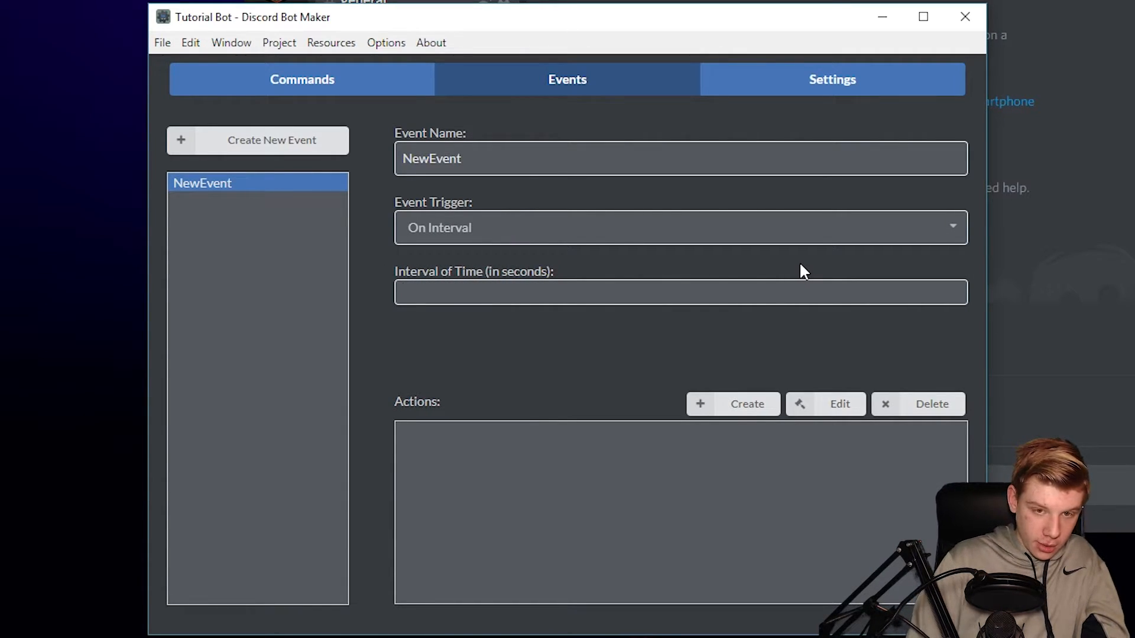
pyautogui.write('60')
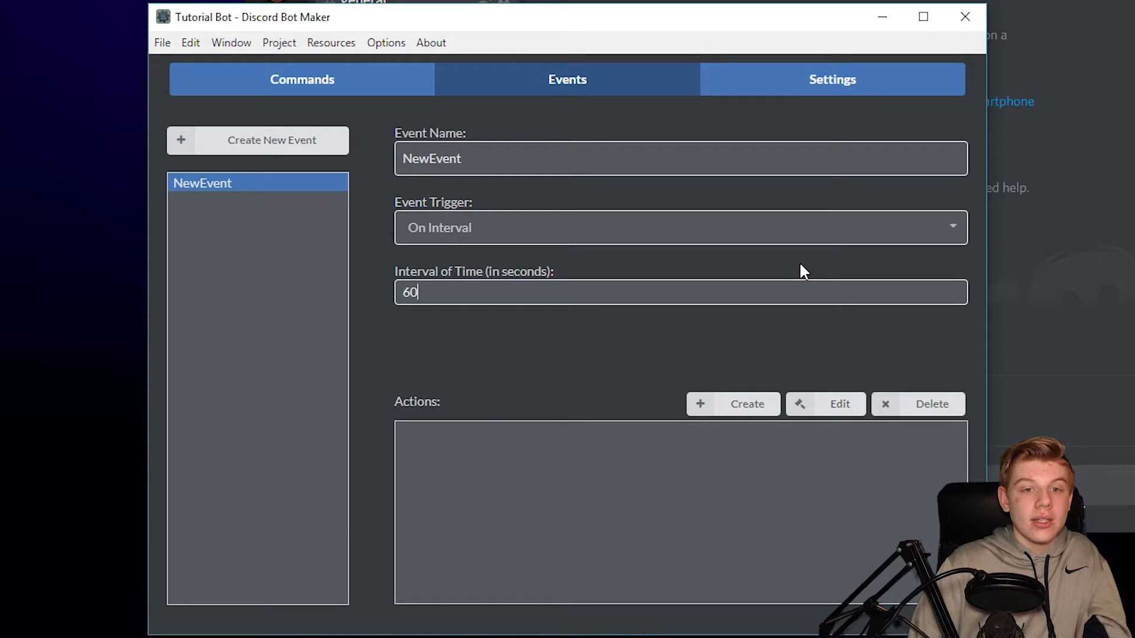
pyautogui.click(720, 404)
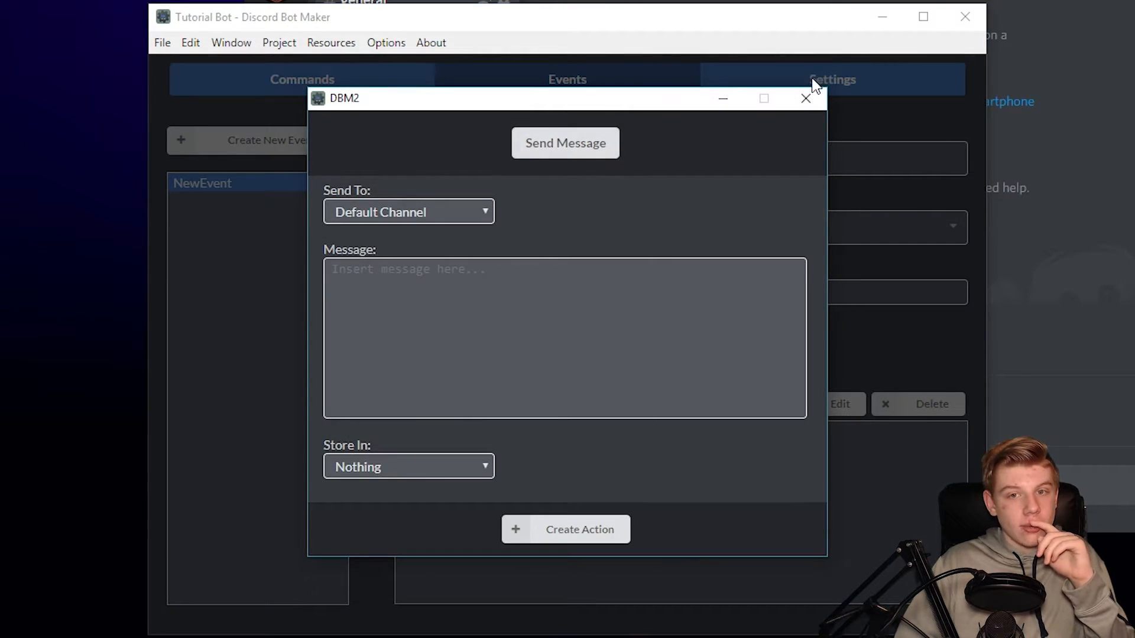
pyautogui.click(804, 113)
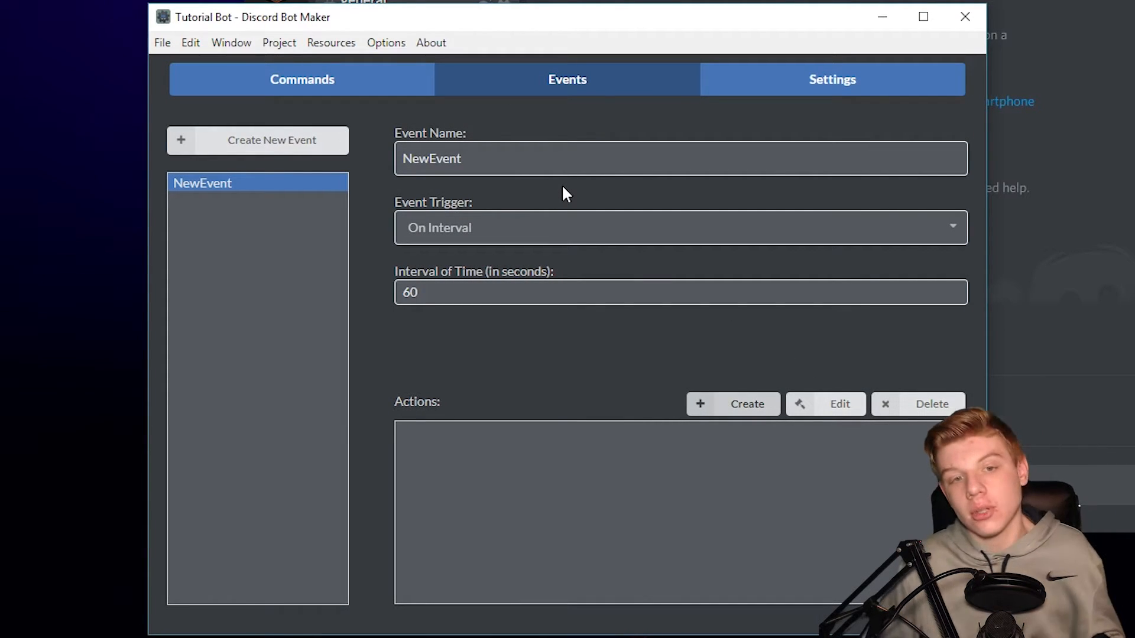
# - Try Bot Join Server, then settle on Channel Delete as the event trigger
pyautogui.click(523, 229)
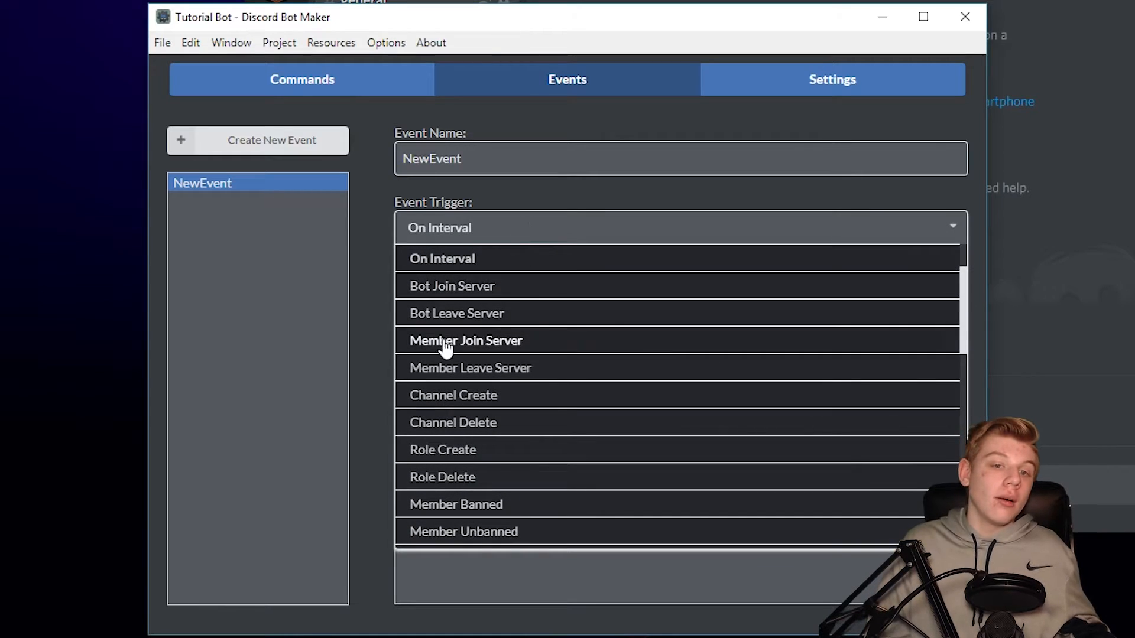
pyautogui.click(512, 290)
pyautogui.click(582, 236)
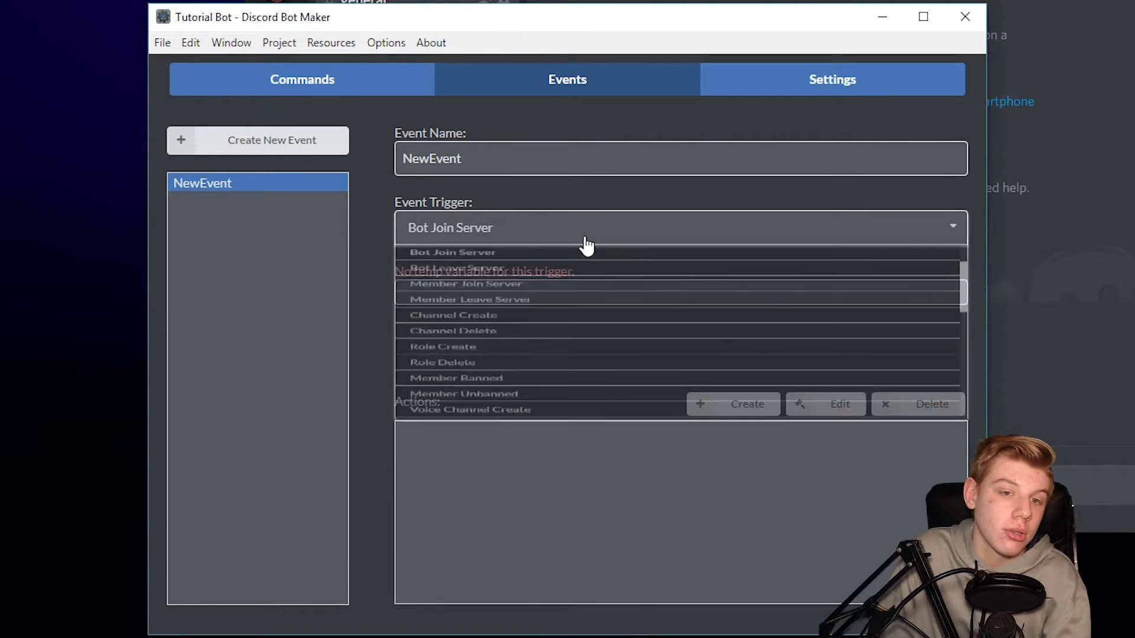
pyautogui.click(504, 397)
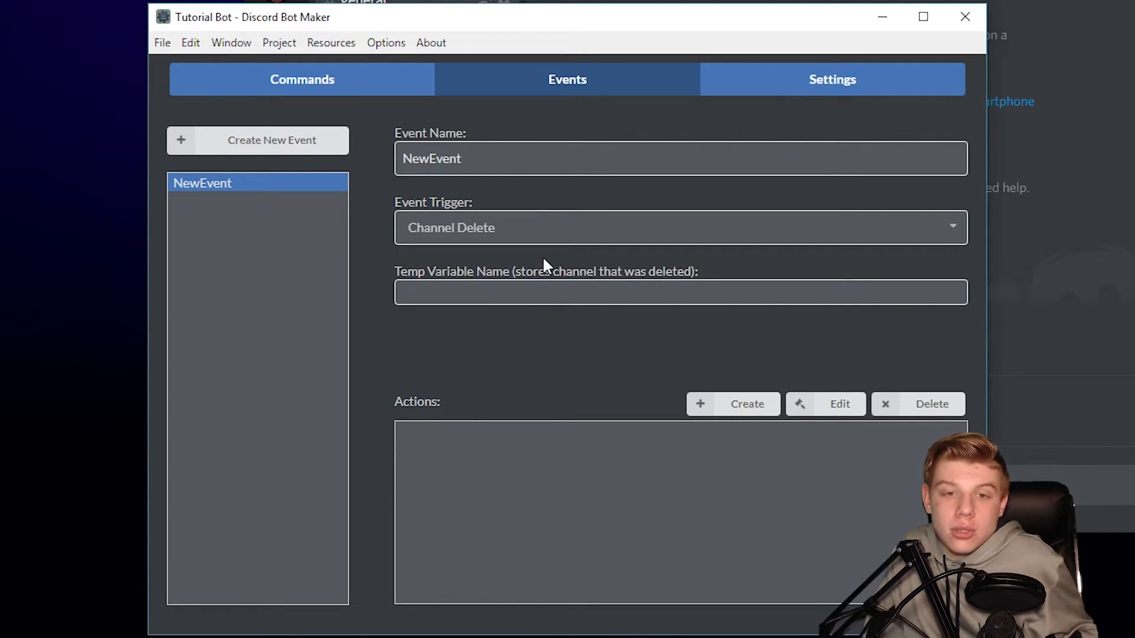
pyautogui.click(498, 235)
pyautogui.scroll(4, 532, 383)
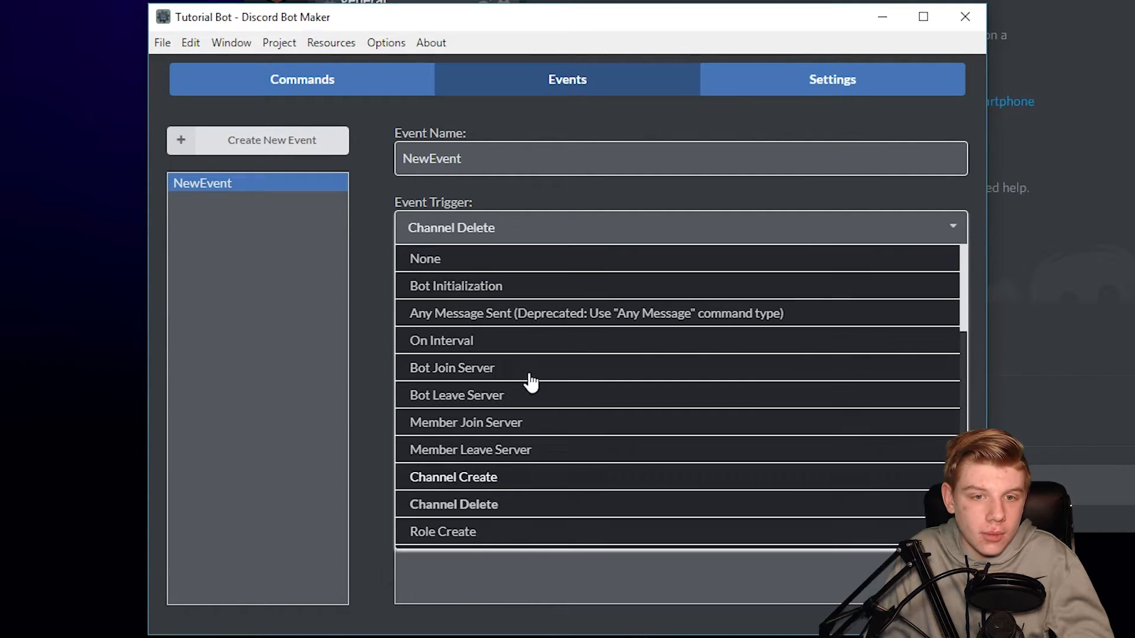
pyautogui.click(349, 321)
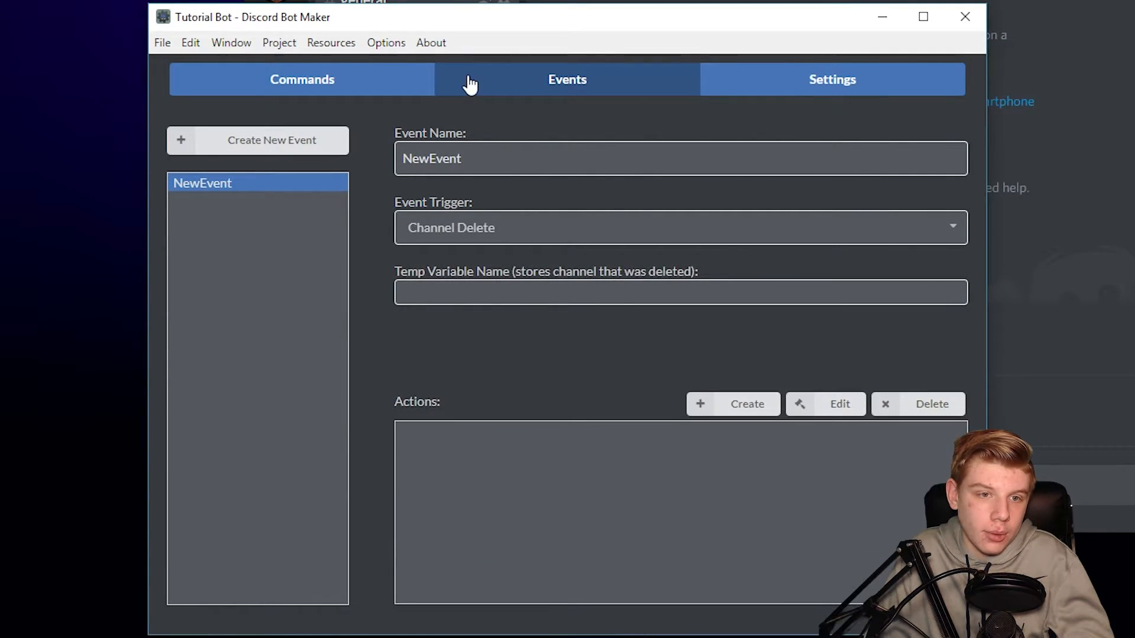
# - Create a new command and replace its NewCommand name with 'hello'
pyautogui.click(340, 90)
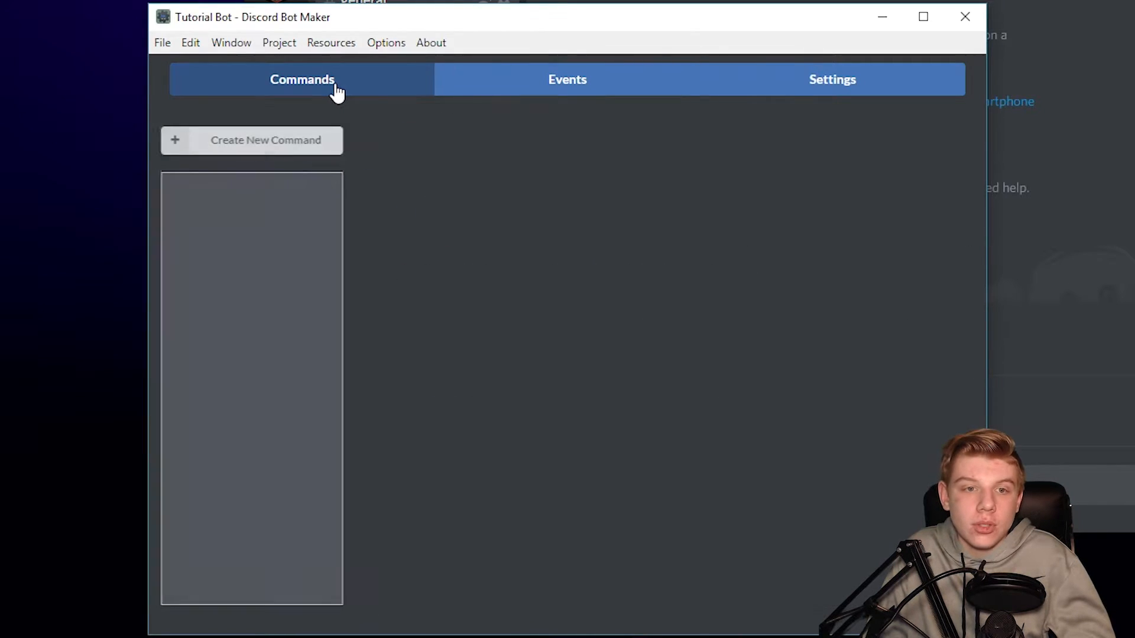
pyautogui.click(297, 156)
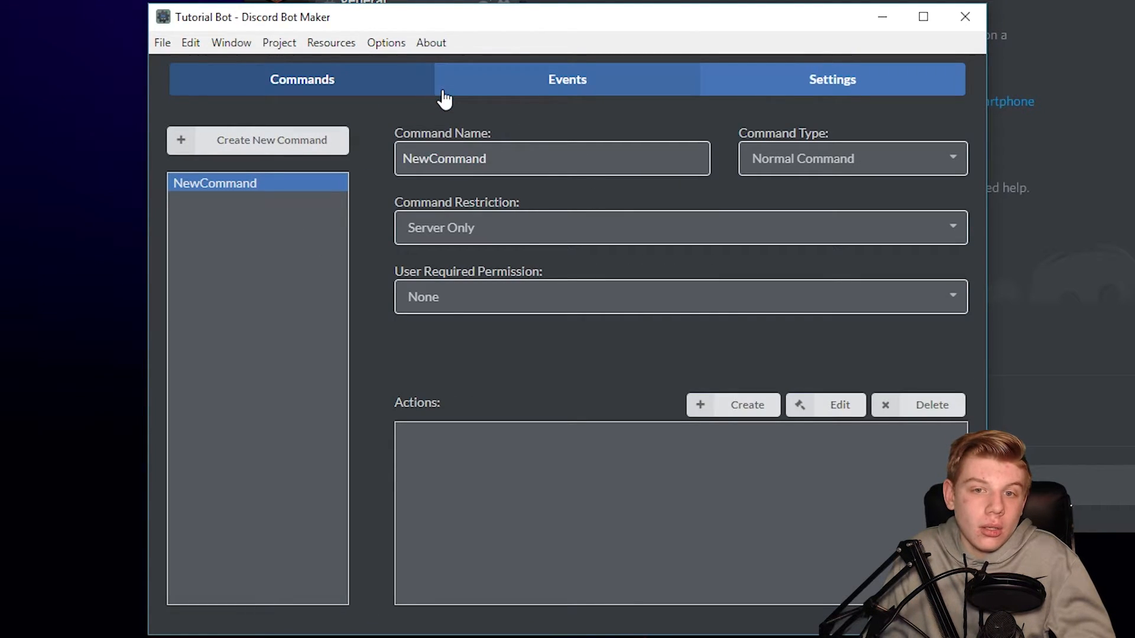
pyautogui.moveTo(401, 135); pyautogui.dragTo(593, 144)
pyautogui.click(550, 157)
pyautogui.doubleClick(549, 157)
pyautogui.press('BackSpace')
pyautogui.write('hello')
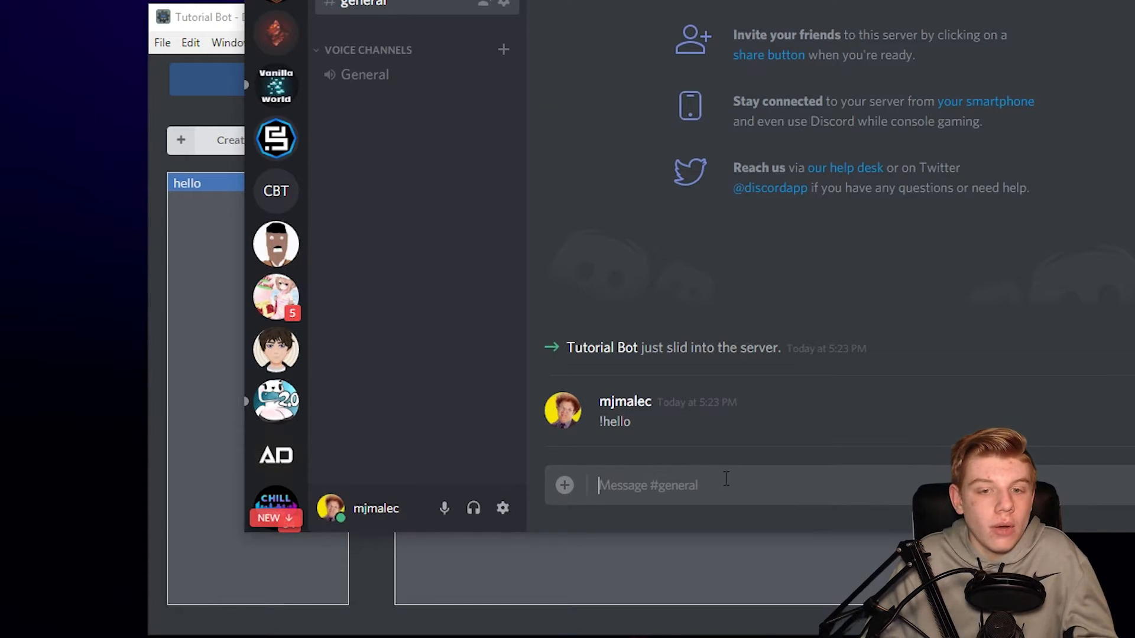
# - Send '!hello' again in #general, then show the bot's Settings page in Bot Maker
pyautogui.write('!hello')
pyautogui.press('Return')
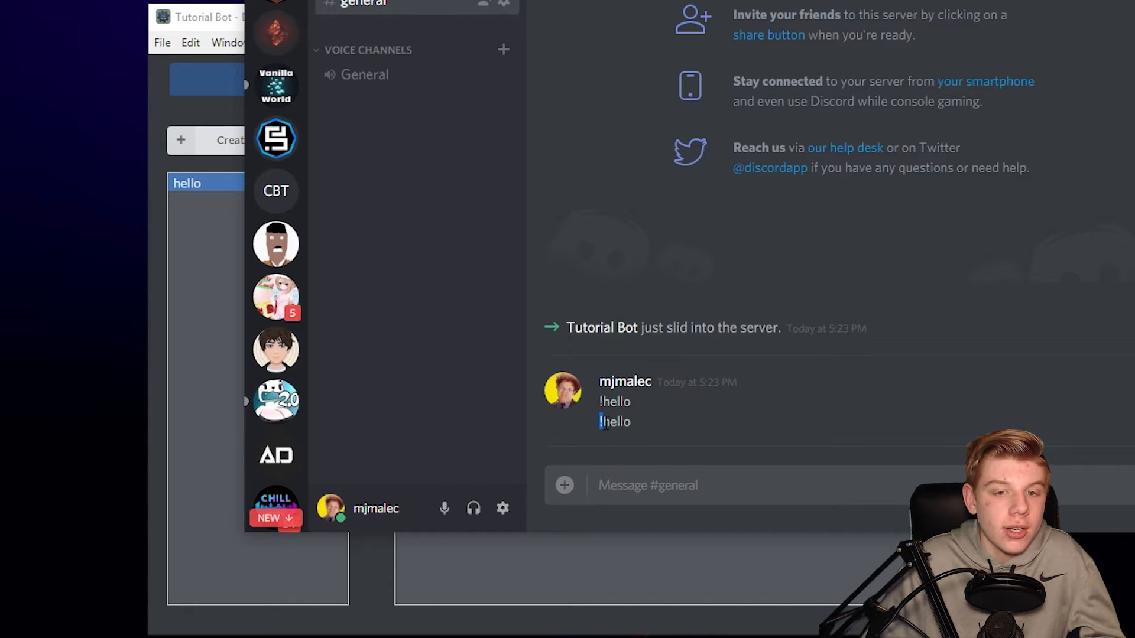
pyautogui.click(668, 551)
pyautogui.click(832, 79)
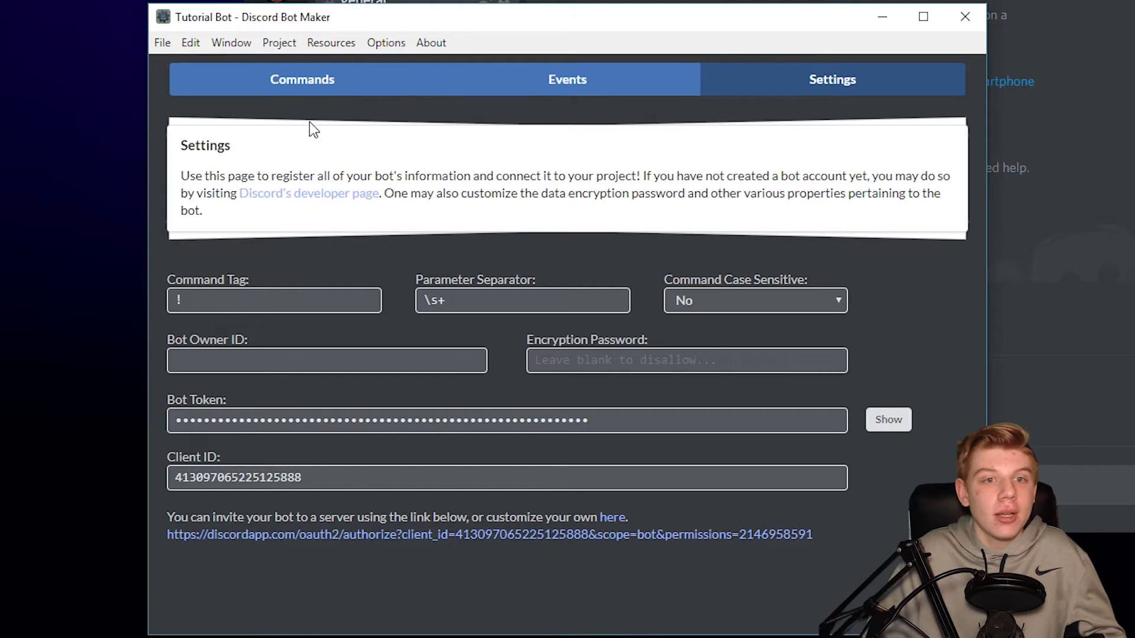
# - Reopen the hello command, check Tutorial Bot's Discord profile, and list the Command Restriction options
pyautogui.click(326, 95)
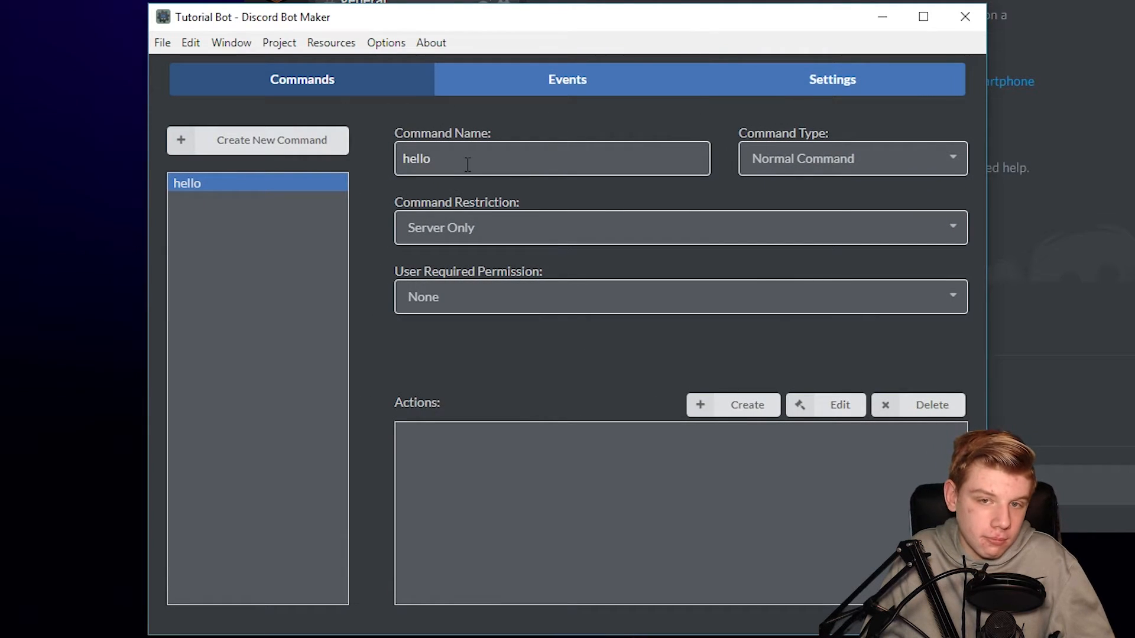
pyautogui.doubleClick(528, 154)
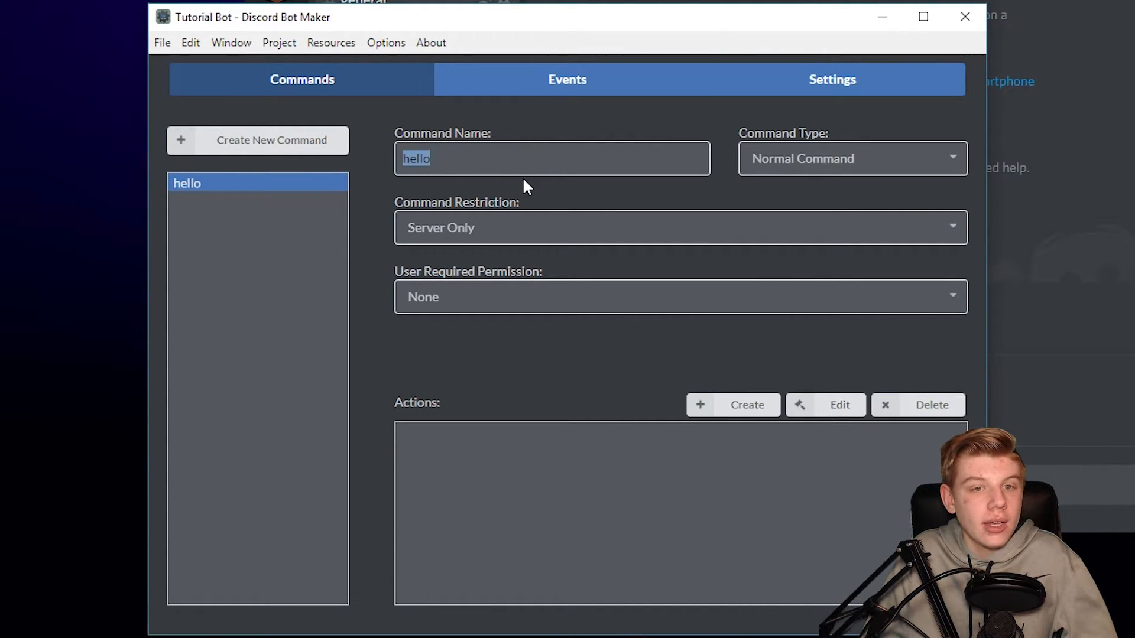
pyautogui.click(525, 168)
pyautogui.click(1122, 177)
pyautogui.click(1133, 82)
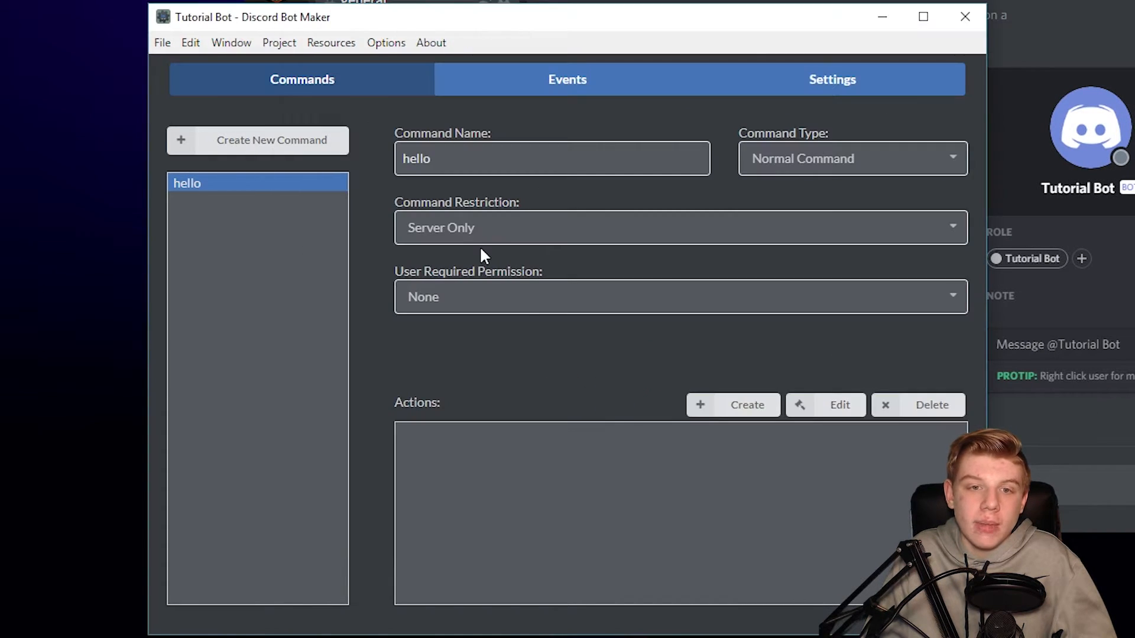
pyautogui.click(476, 235)
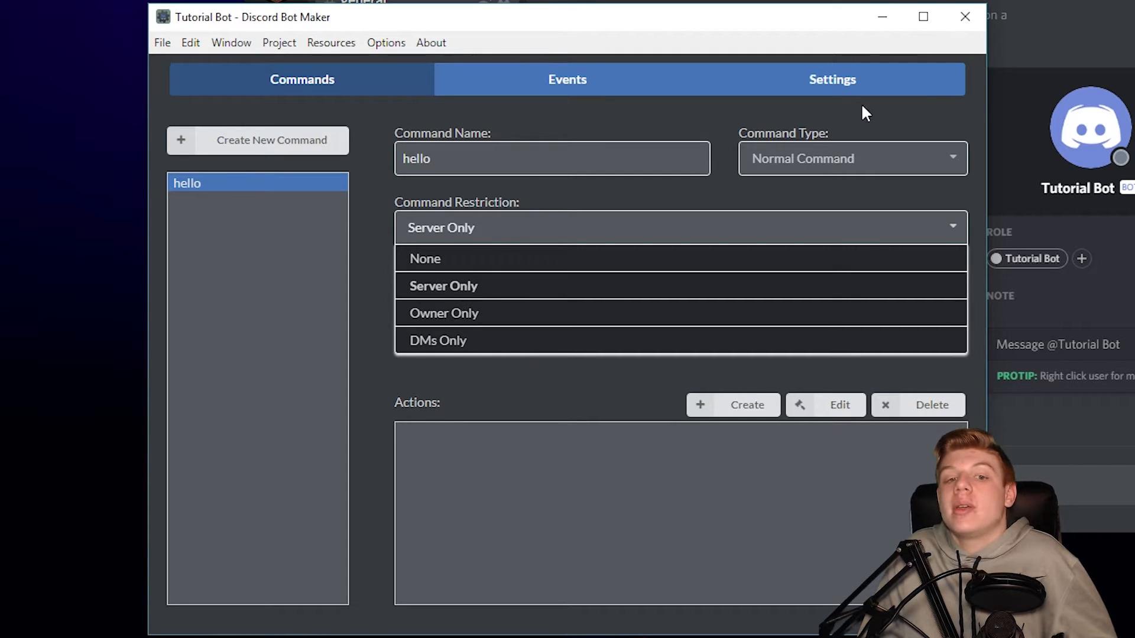
# - Keep the restriction at Server Only and switch Command Type to Includes Word
pyautogui.click(600, 228)
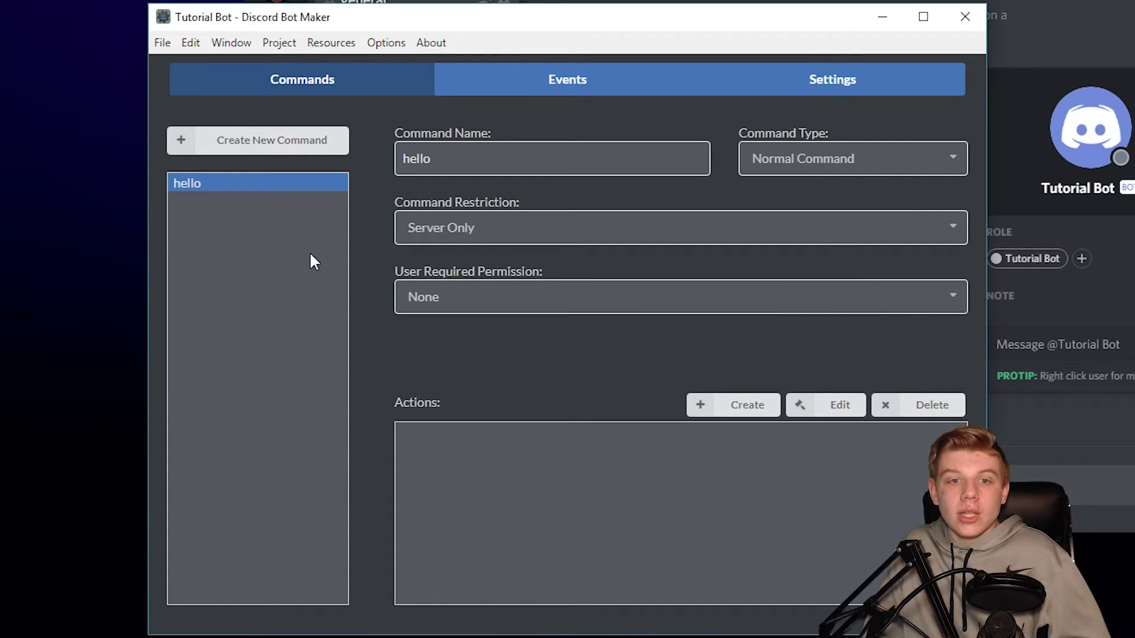
pyautogui.moveTo(436, 181); pyautogui.dragTo(624, 201)
pyautogui.click(624, 198)
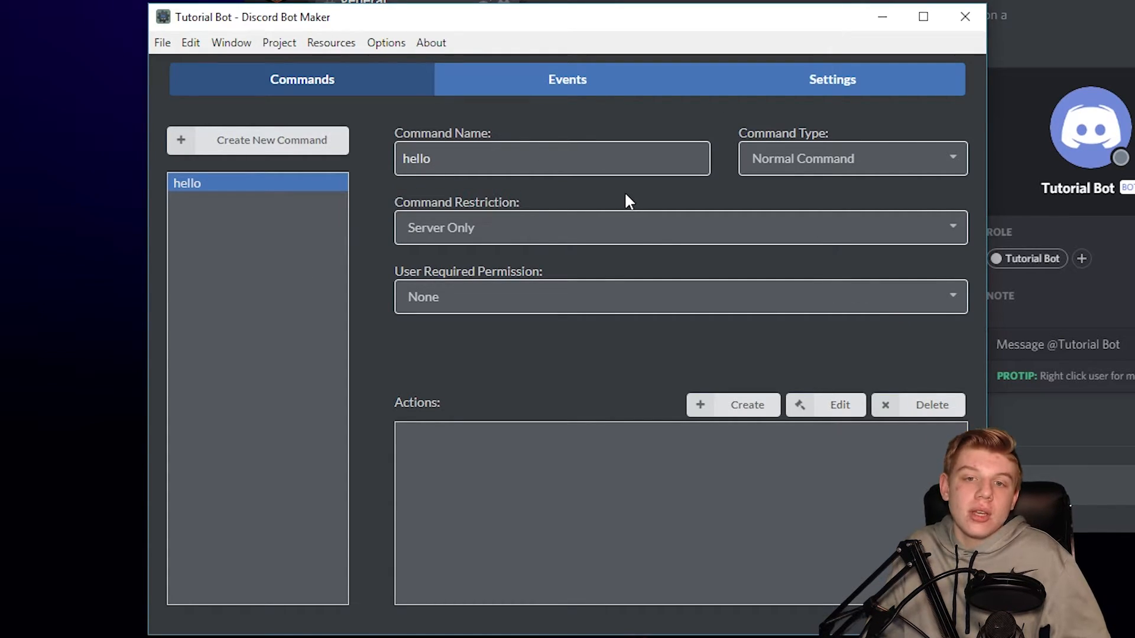
pyautogui.click(823, 168)
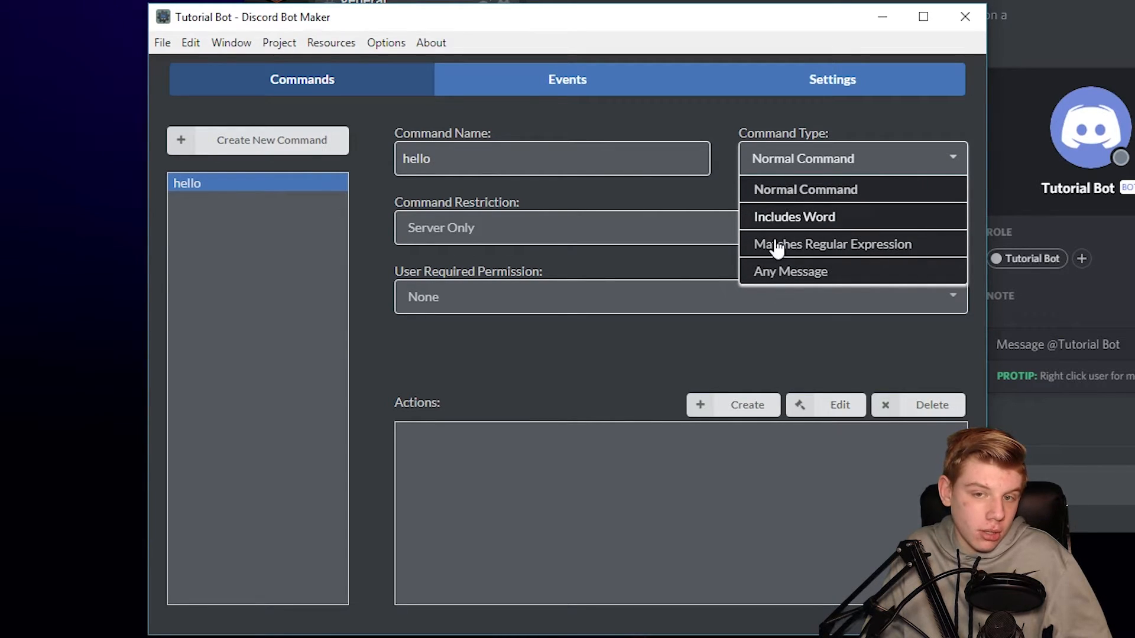
pyautogui.click(796, 165)
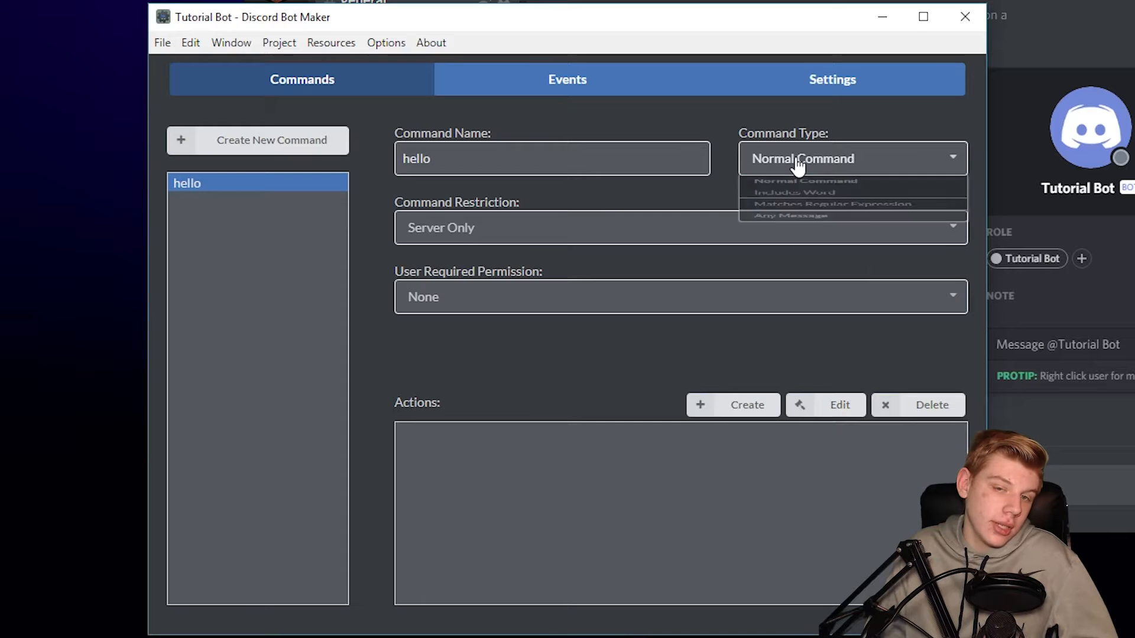
pyautogui.click(821, 169)
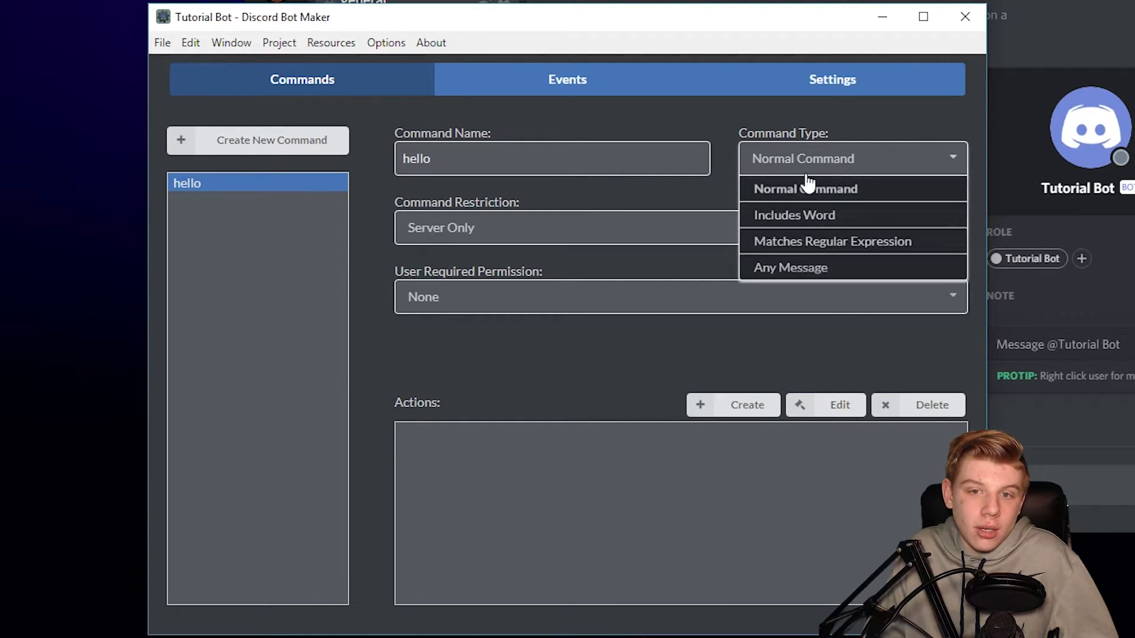
pyautogui.click(799, 219)
pyautogui.moveTo(432, 158); pyautogui.dragTo(418, 159)
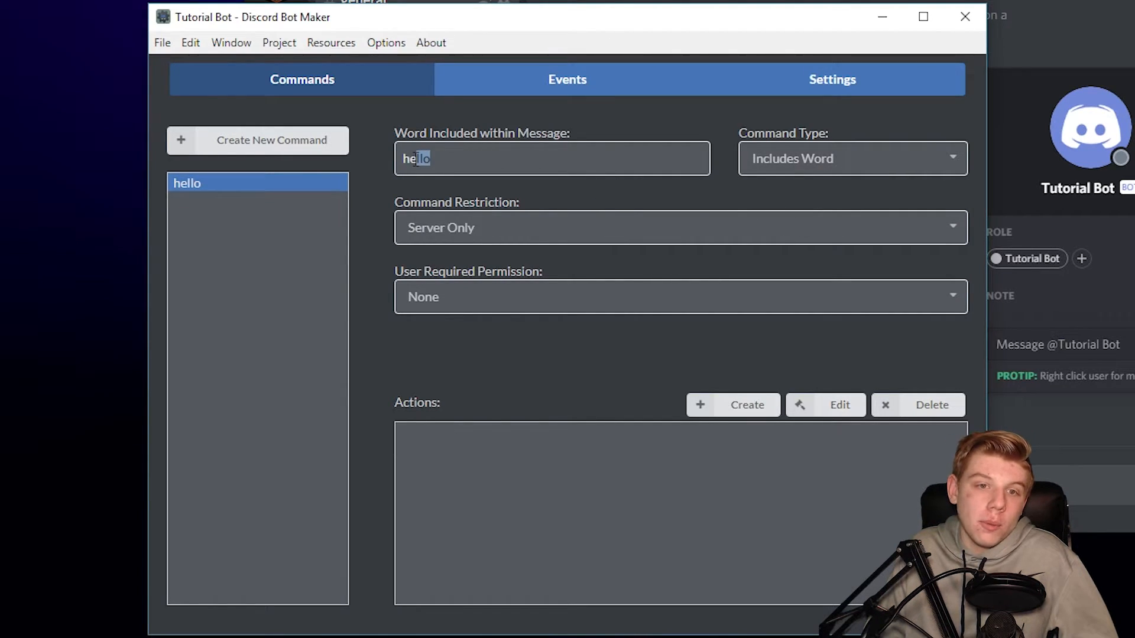
pyautogui.click(431, 159)
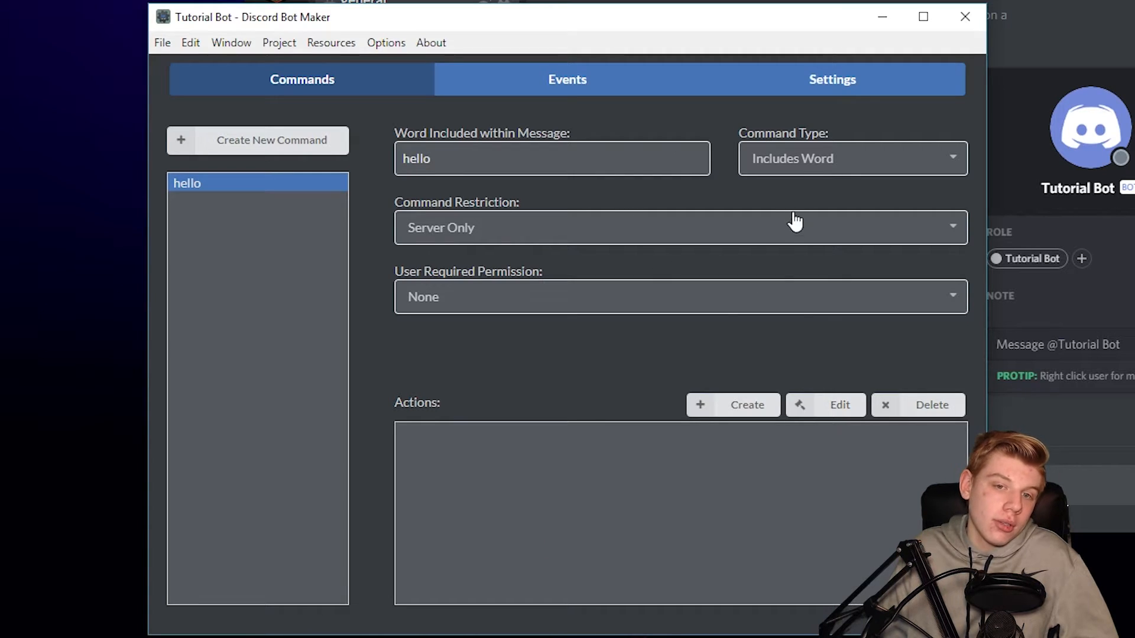
# - Switch Command Type to Matches Regular Expression, then to Any Message
pyautogui.click(842, 160)
pyautogui.click(818, 243)
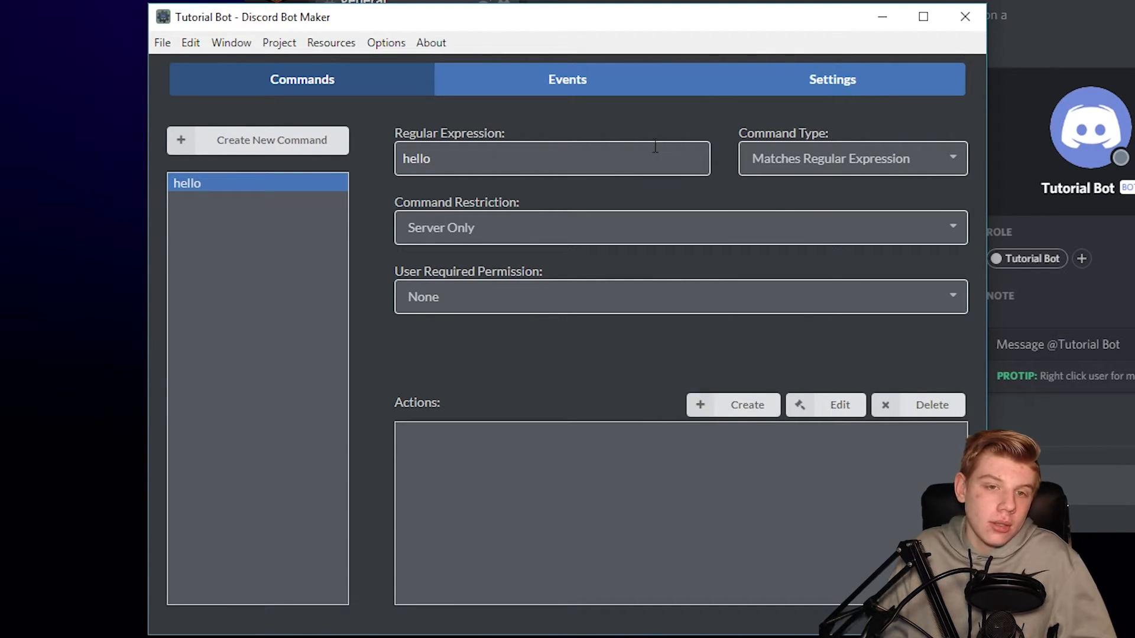
pyautogui.click(810, 157)
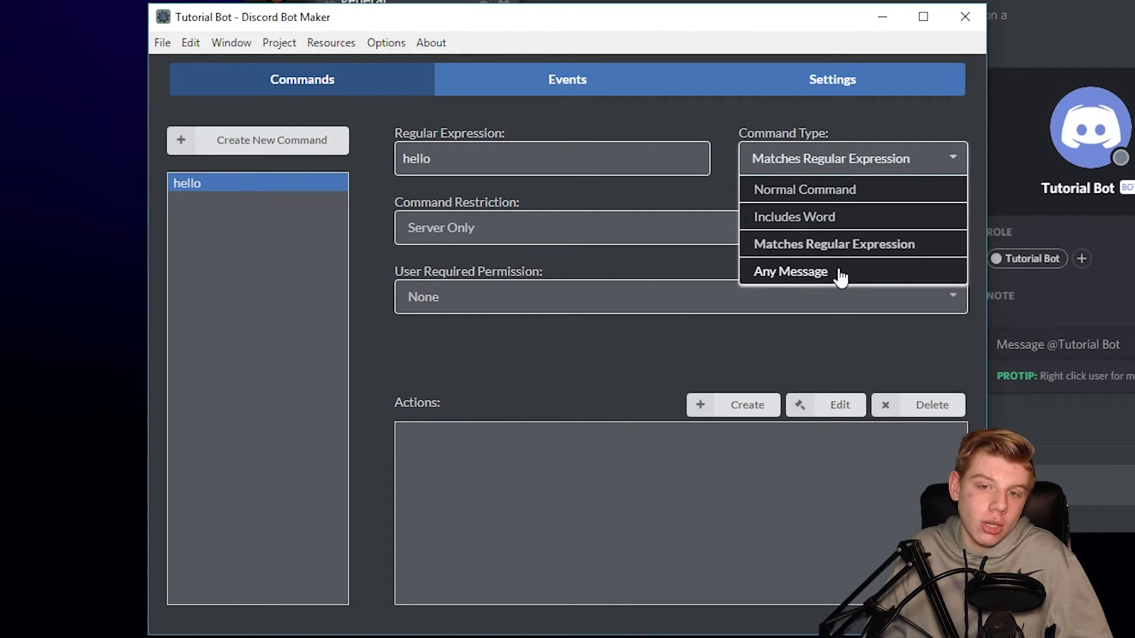
pyautogui.click(838, 274)
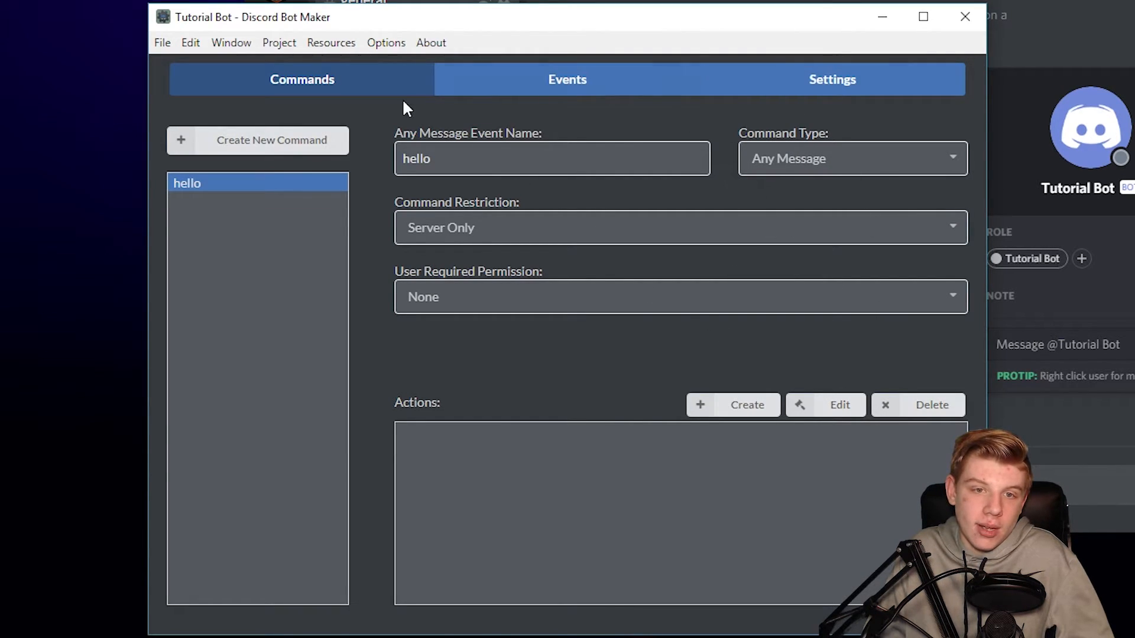
pyautogui.moveTo(618, 156); pyautogui.dragTo(362, 158)
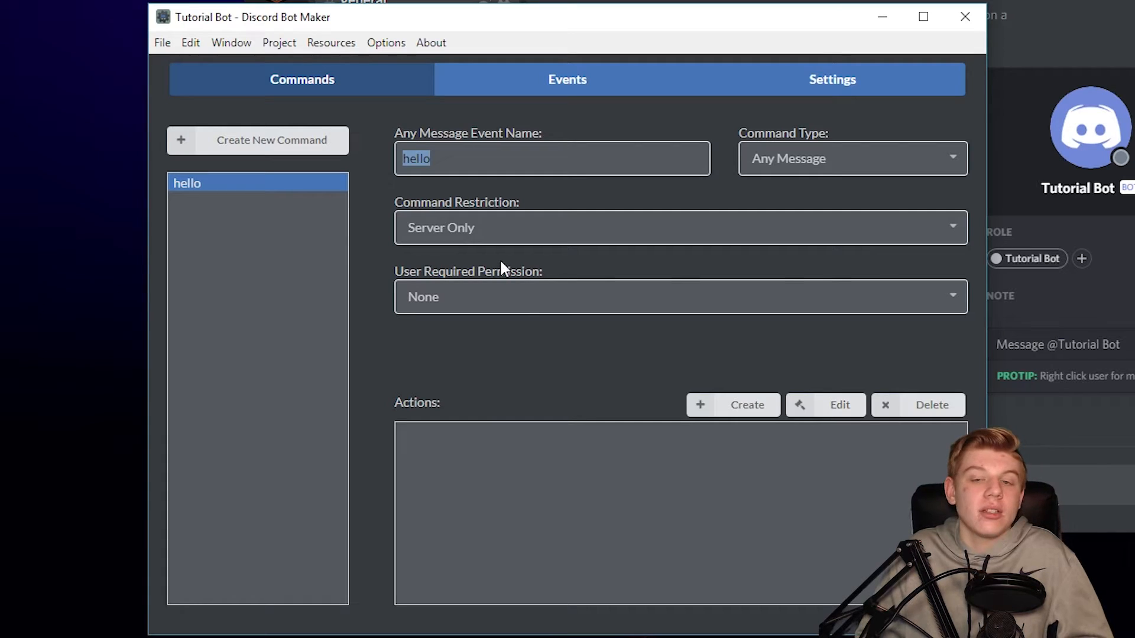
pyautogui.click(801, 157)
# - Set the hello command back to Normal Command and start a new action for it
pyautogui.click(772, 192)
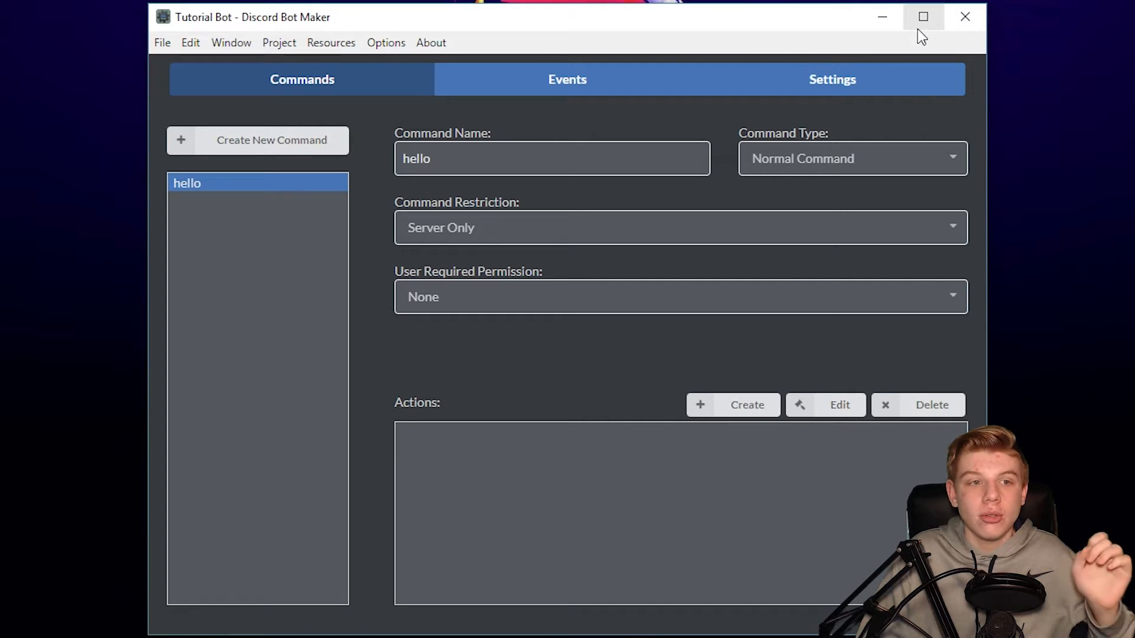
pyautogui.click(917, 28)
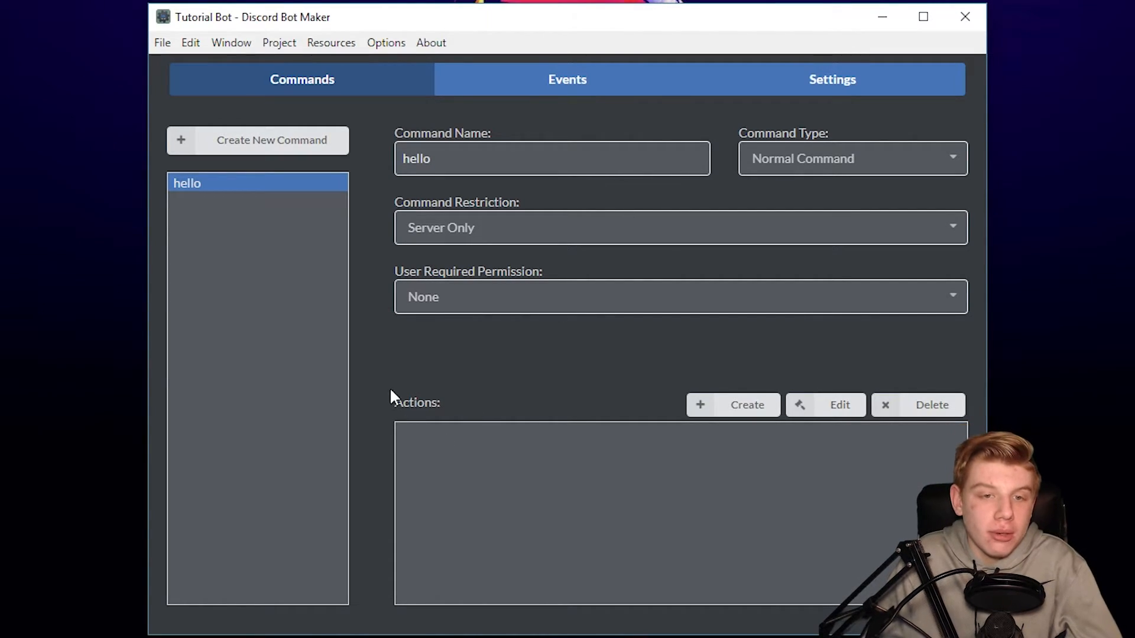
pyautogui.click(444, 412)
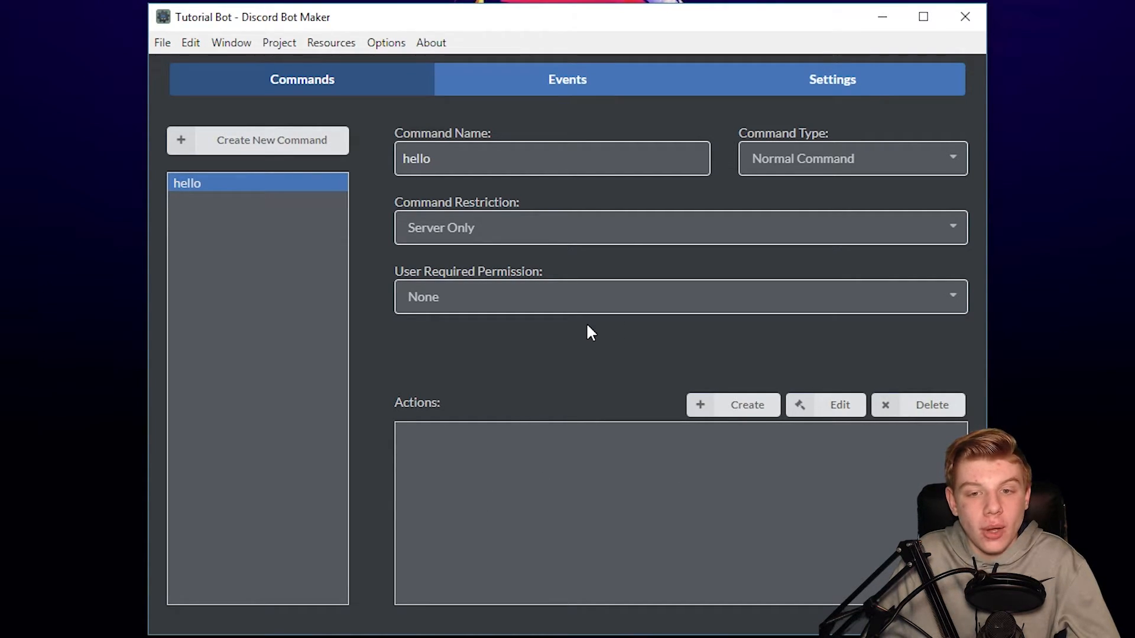
pyautogui.click(701, 407)
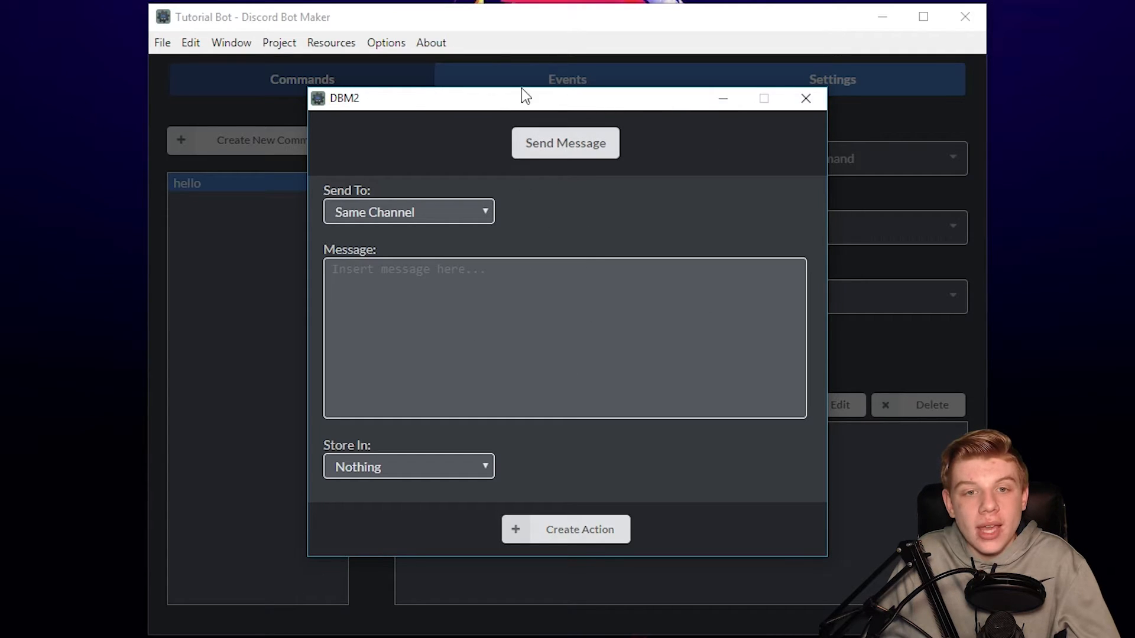
# - Browse the action categories, expanding and collapsing Embed Message
pyautogui.click(573, 147)
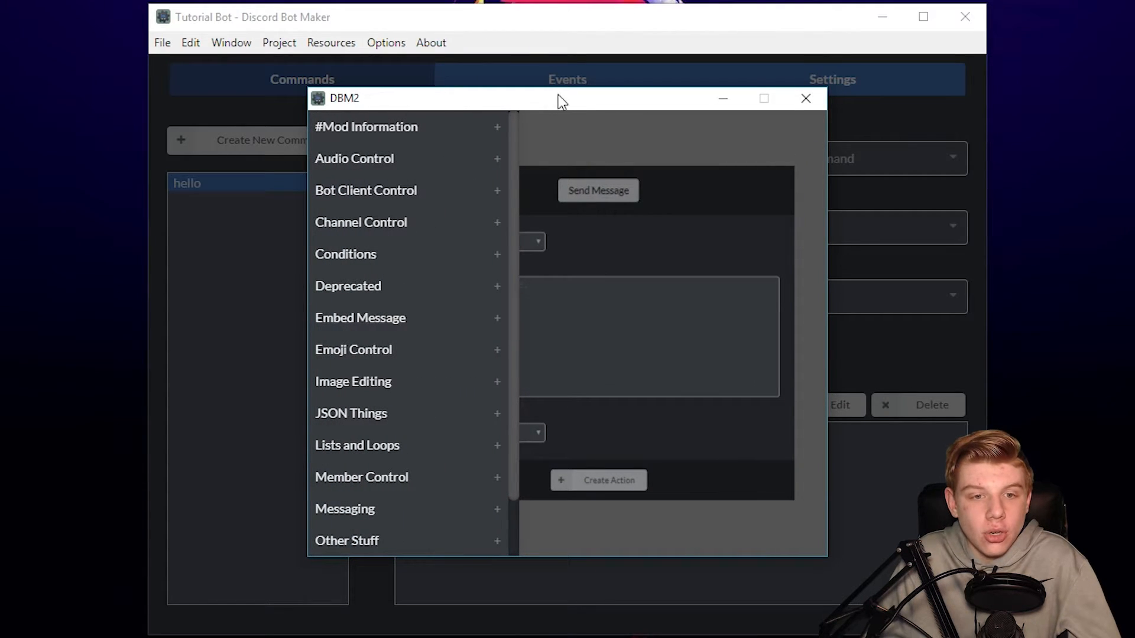
pyautogui.scroll(-2, 393, 301)
pyautogui.scroll(2, 384, 298)
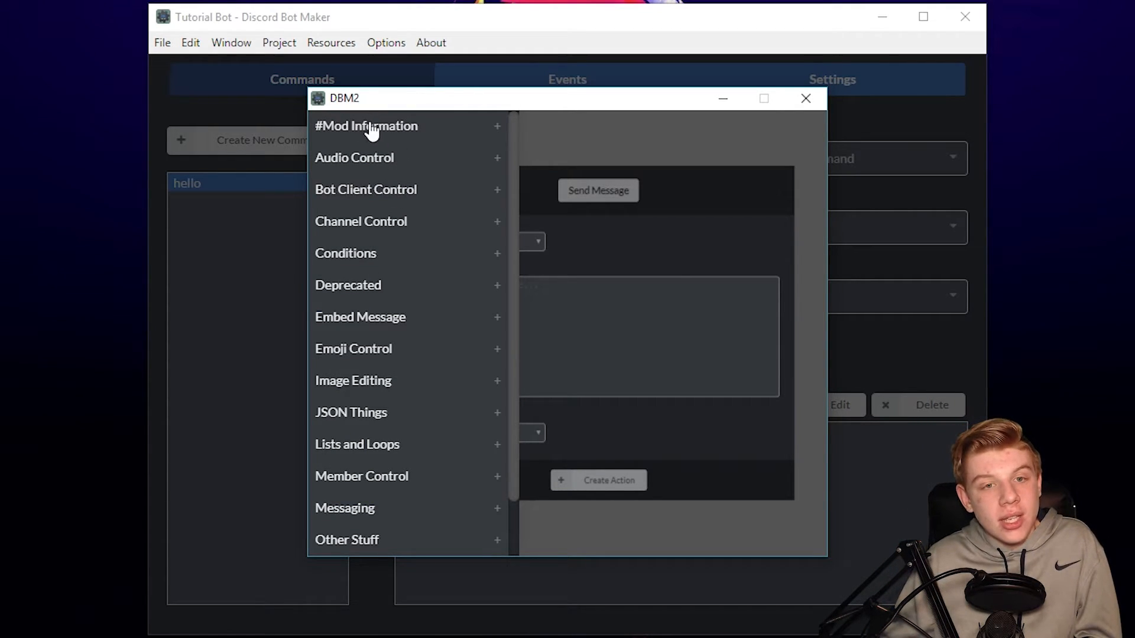
pyautogui.scroll(-2, 385, 304)
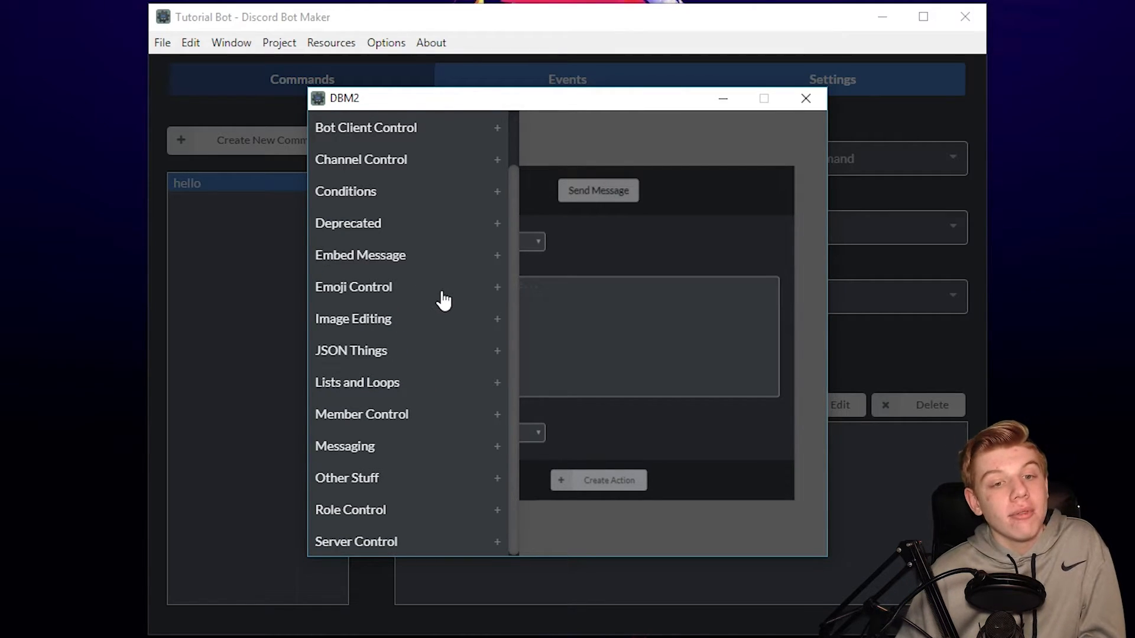
pyautogui.click(390, 260)
pyautogui.click(367, 257)
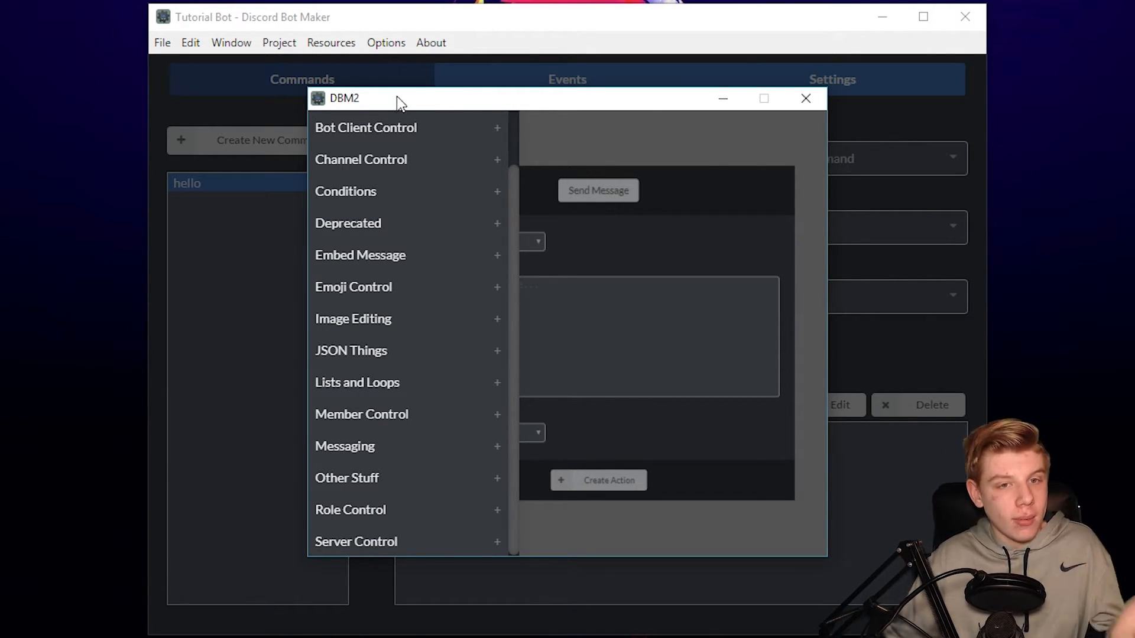
pyautogui.scroll(2, 455, 227)
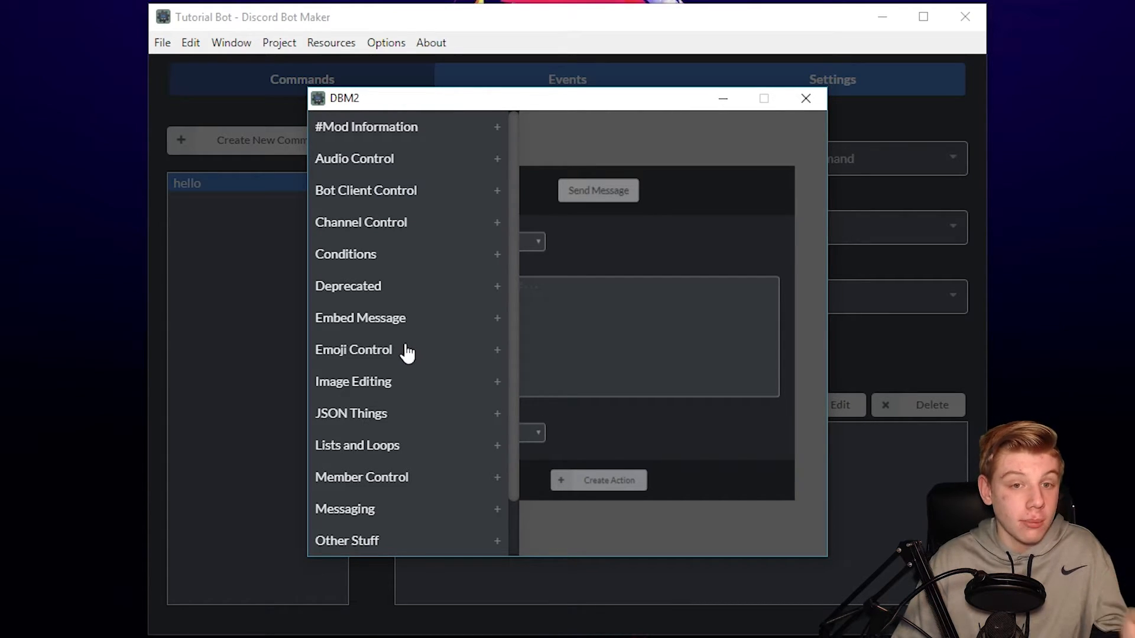
pyautogui.scroll(-2, 393, 421)
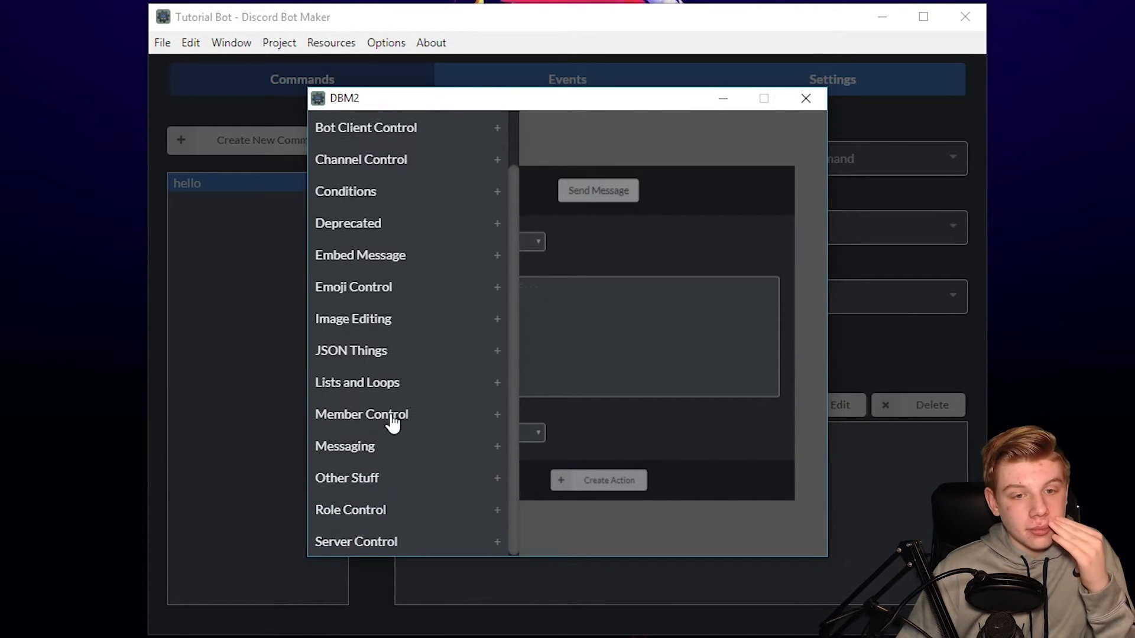
# - Check the Messaging actions, dismiss the category list, and begin typing the message
pyautogui.click(385, 448)
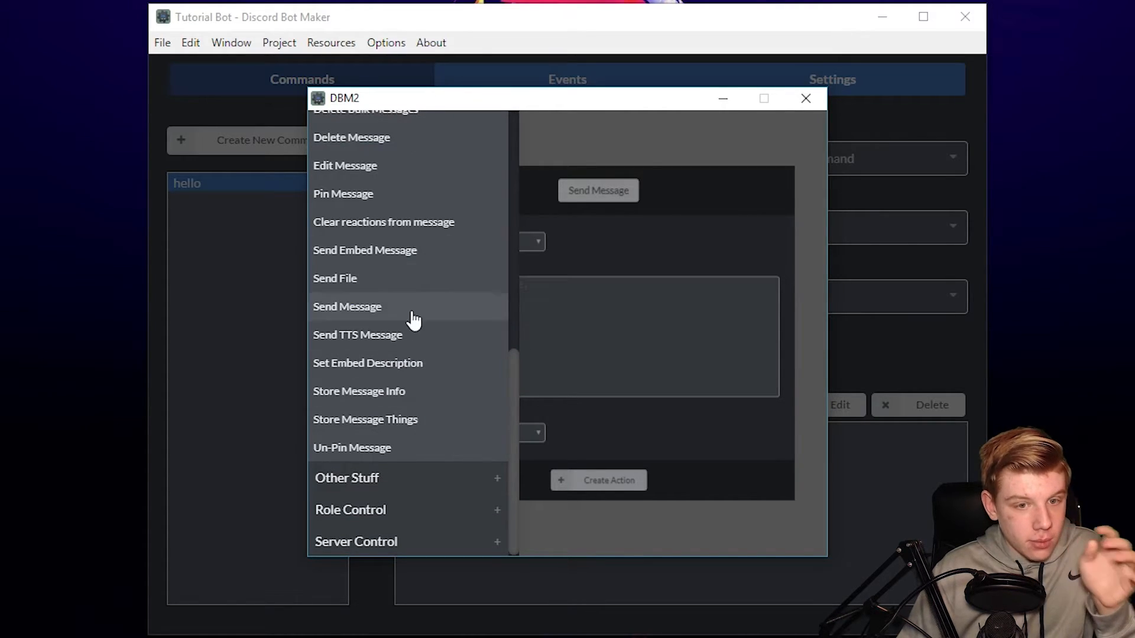
pyautogui.scroll(4, 411, 322)
pyautogui.click(377, 273)
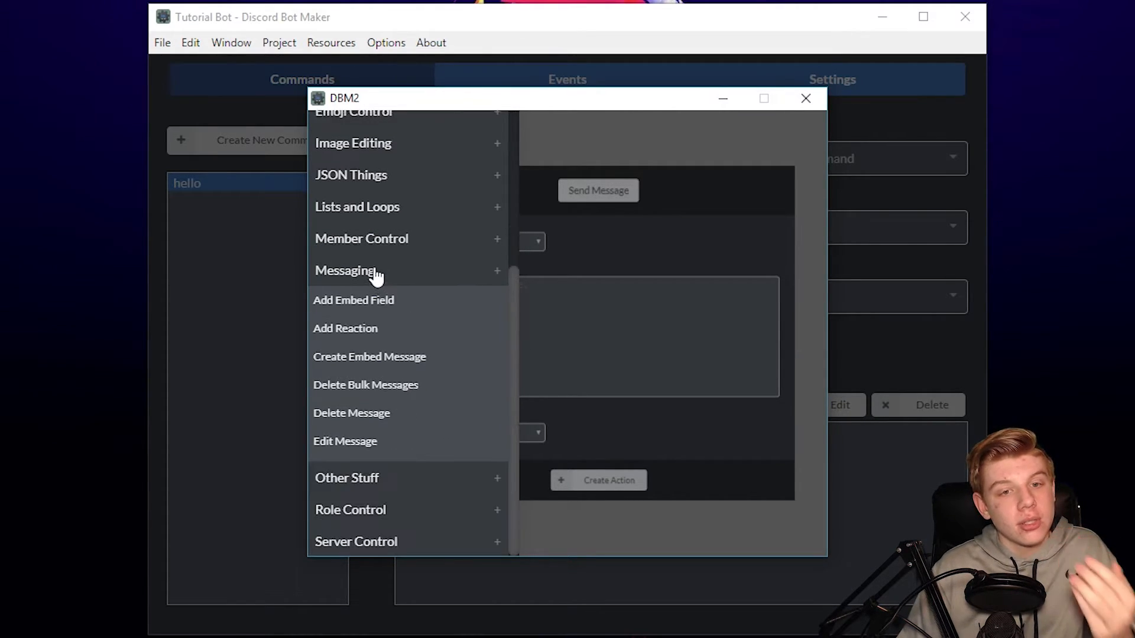
pyautogui.scroll(2, 437, 239)
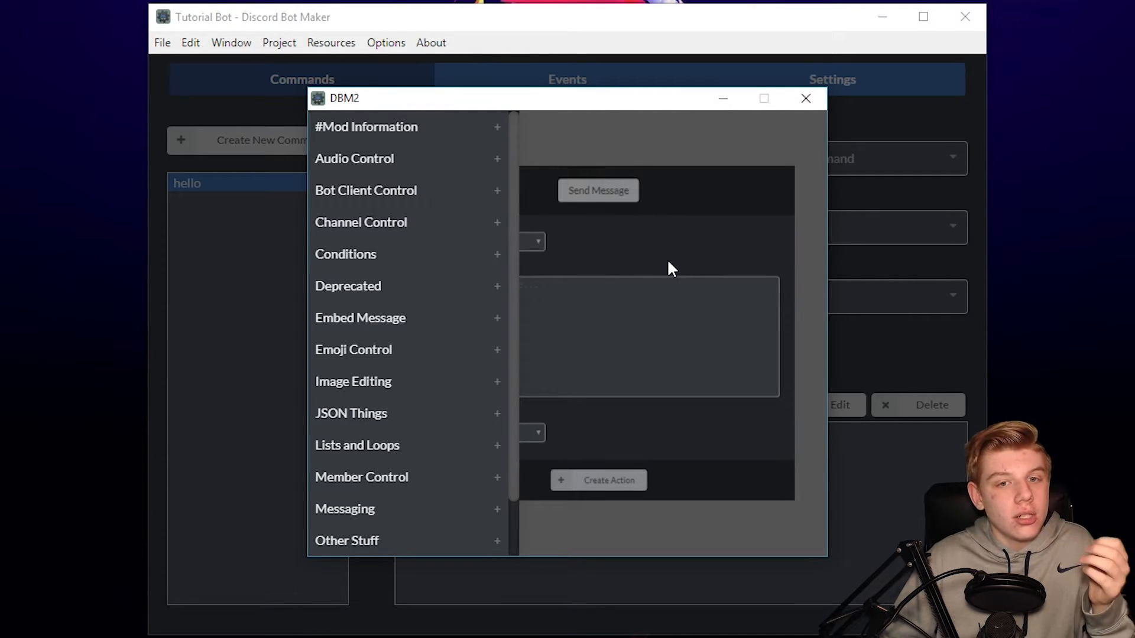
pyautogui.click(650, 260)
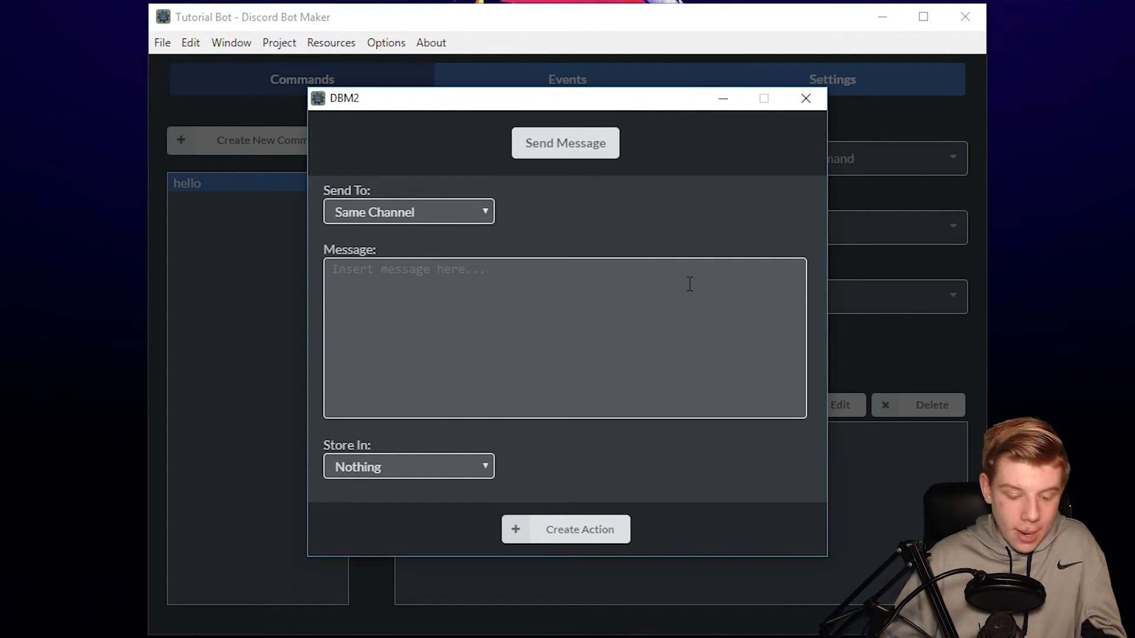
pyautogui.write('i saw this')
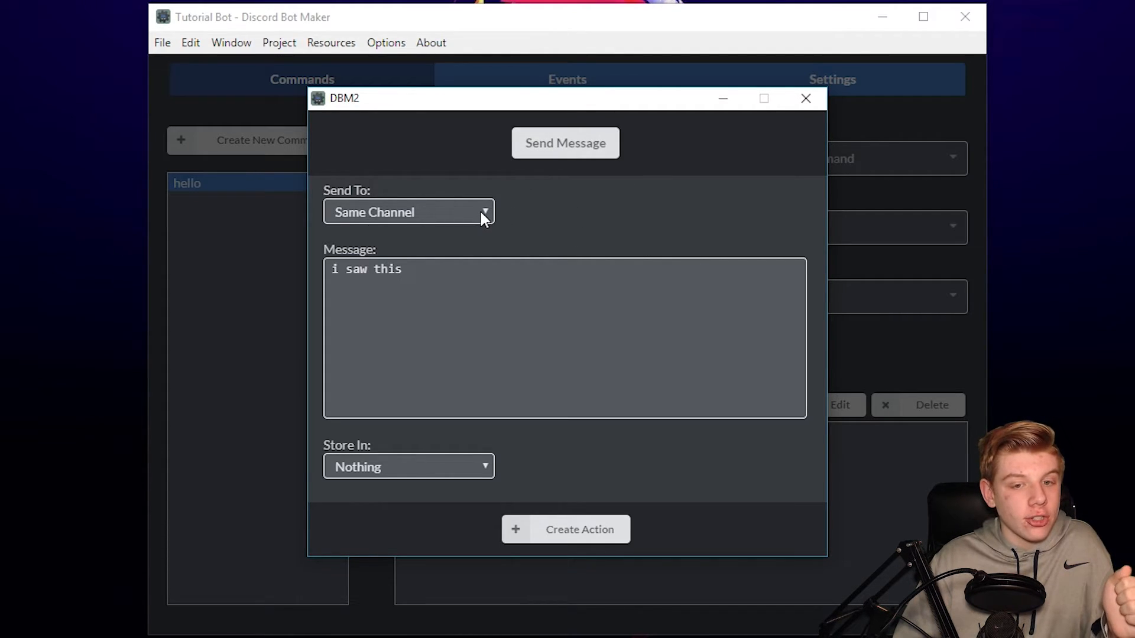
# - Add the 'i saw this' Send Message action, then reopen it and close the editor unchanged
pyautogui.click(598, 531)
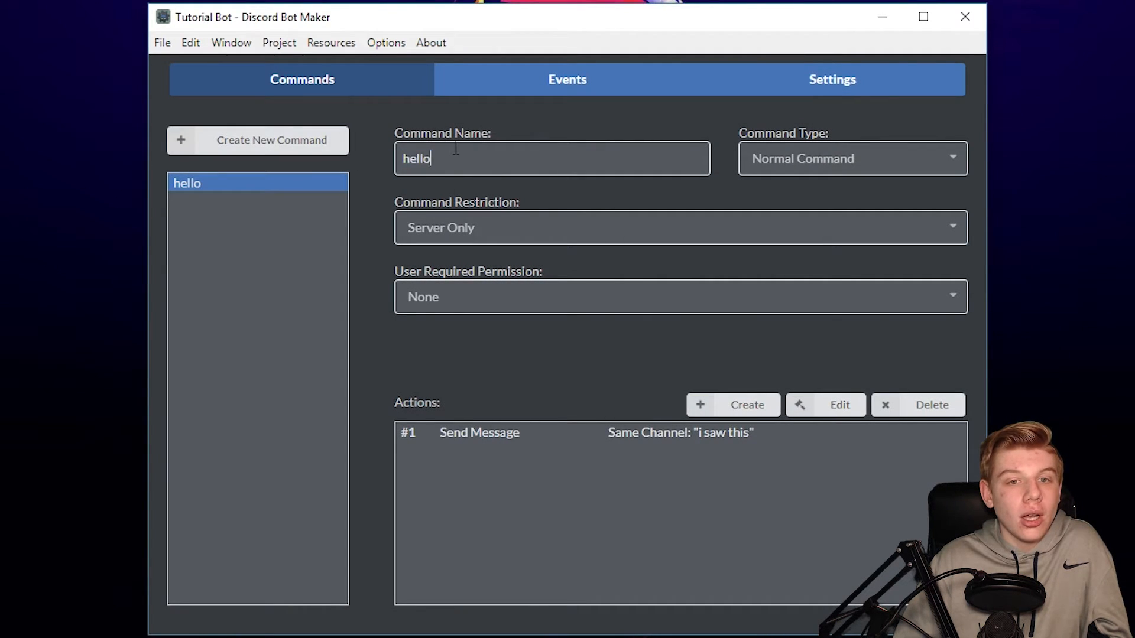
pyautogui.click(798, 438)
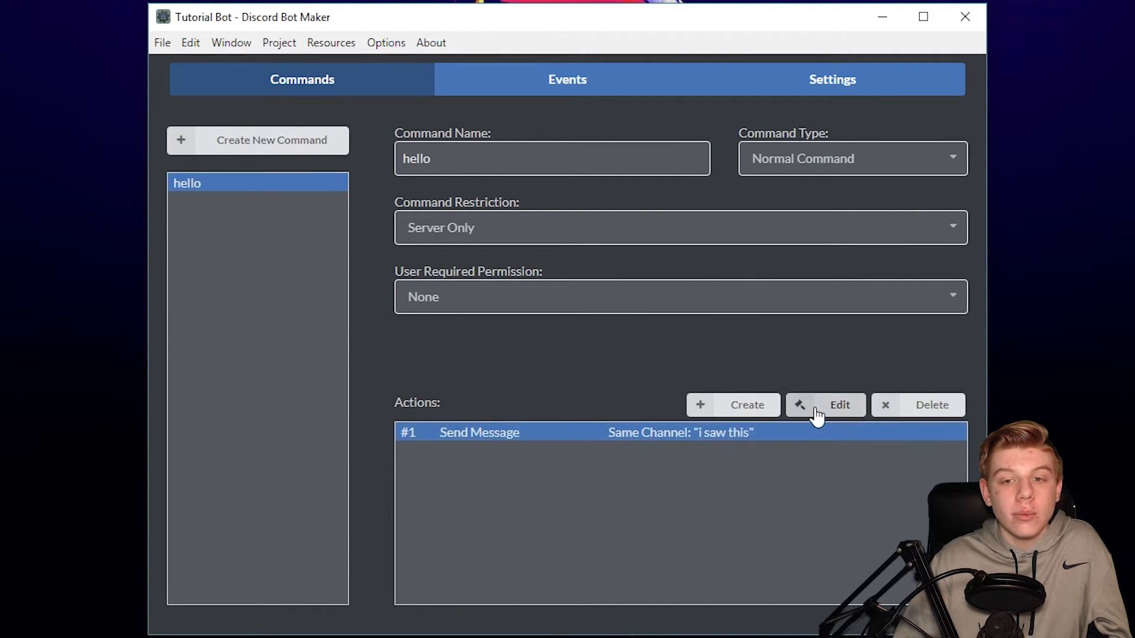
pyautogui.click(818, 408)
pyautogui.click(555, 530)
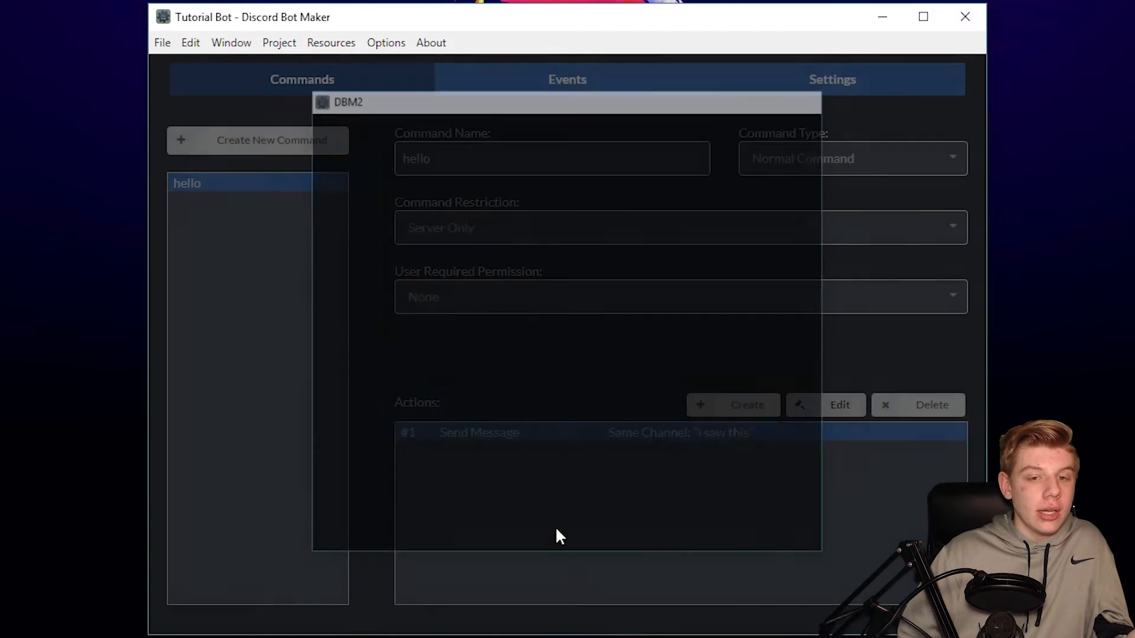
pyautogui.moveTo(471, 160); pyautogui.dragTo(355, 160)
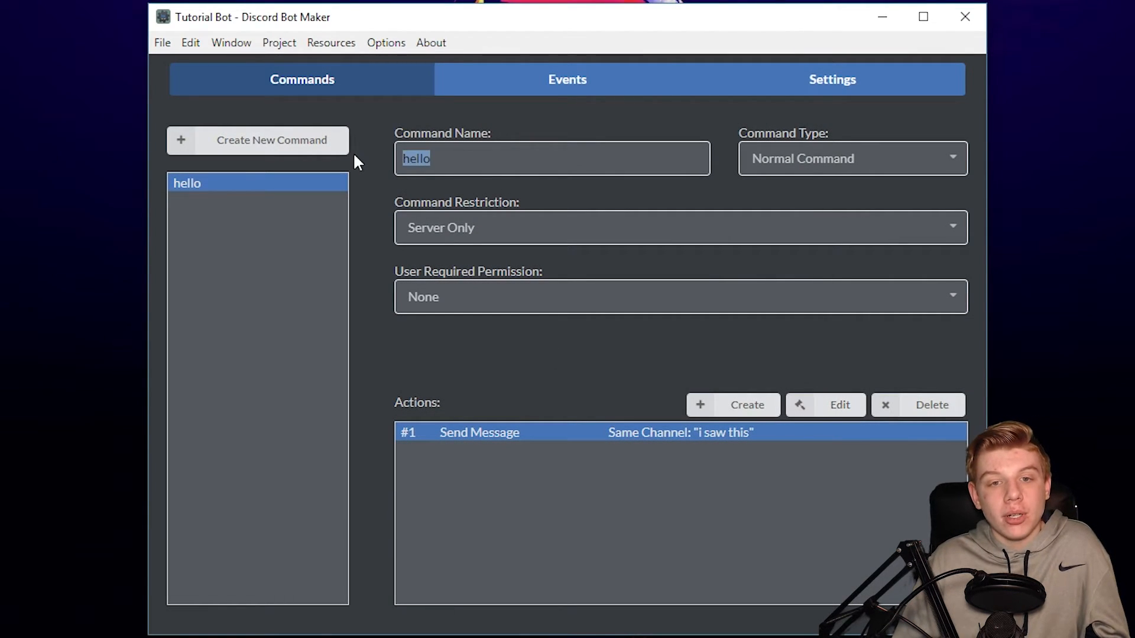
pyautogui.click(444, 159)
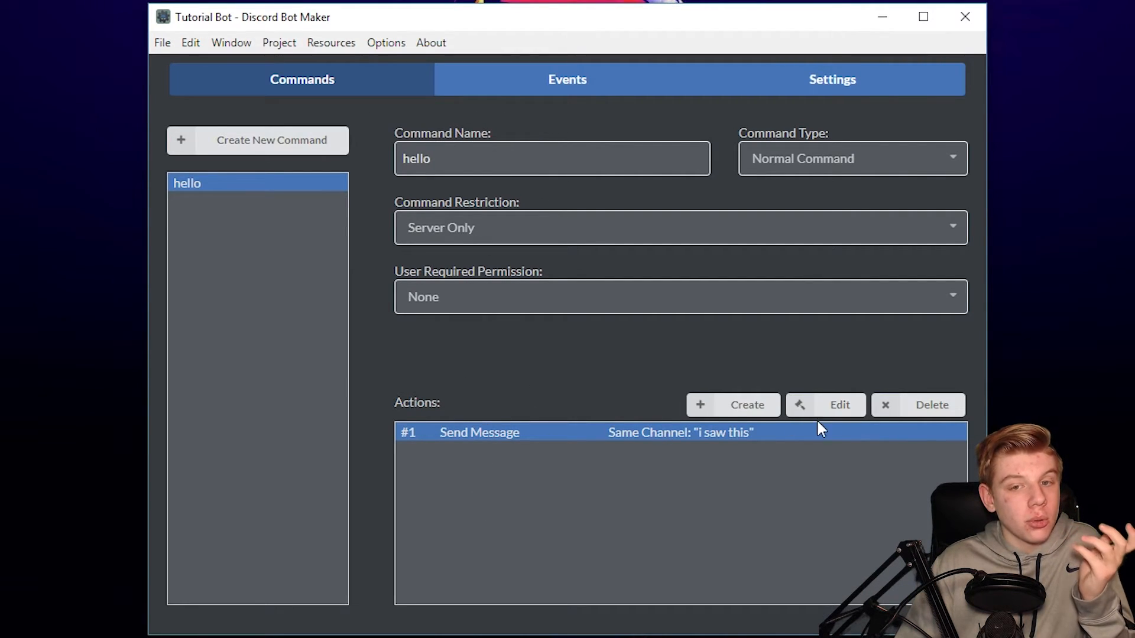
# - Create a second Send Message action with the message 'o saw this'
pyautogui.click(738, 412)
pyautogui.click(584, 366)
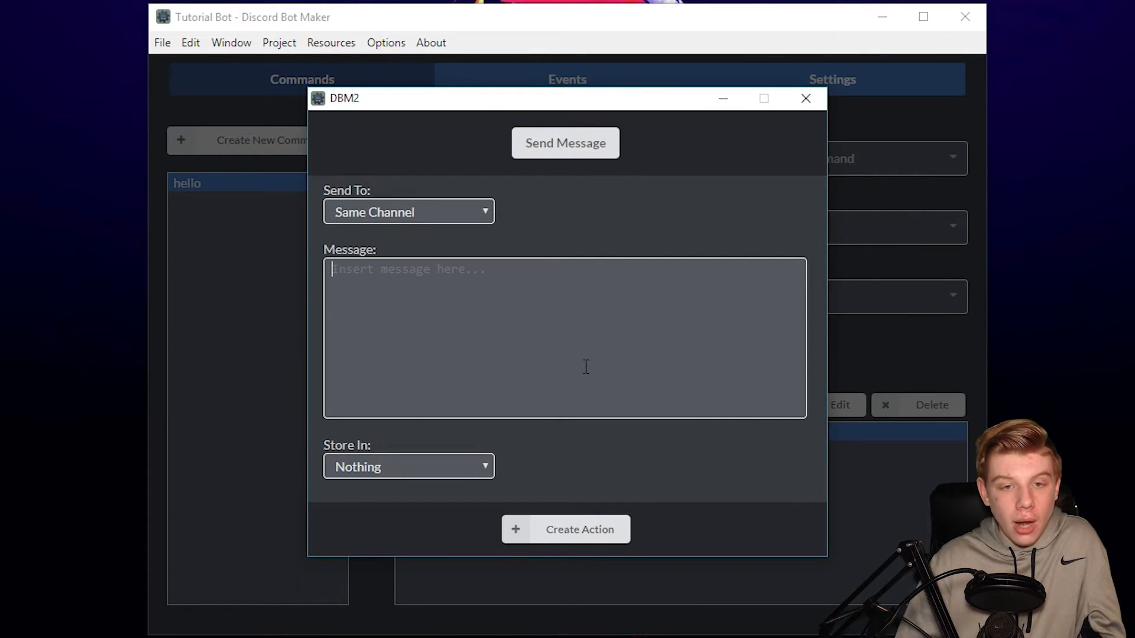
pyautogui.write('o saw this')
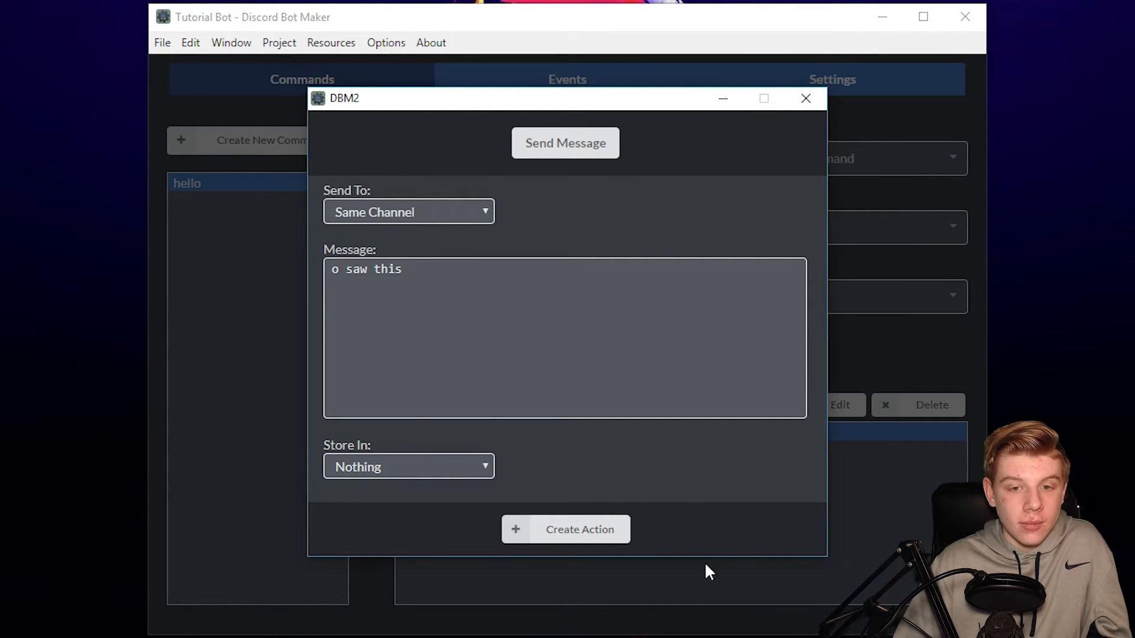
pyautogui.click(570, 532)
# - Drag 'o saw this' above the first action, then delete both actions
pyautogui.click(480, 433)
pyautogui.moveTo(680, 458); pyautogui.dragTo(625, 441)
pyautogui.click(674, 457)
pyautogui.click(912, 405)
pyautogui.click(913, 407)
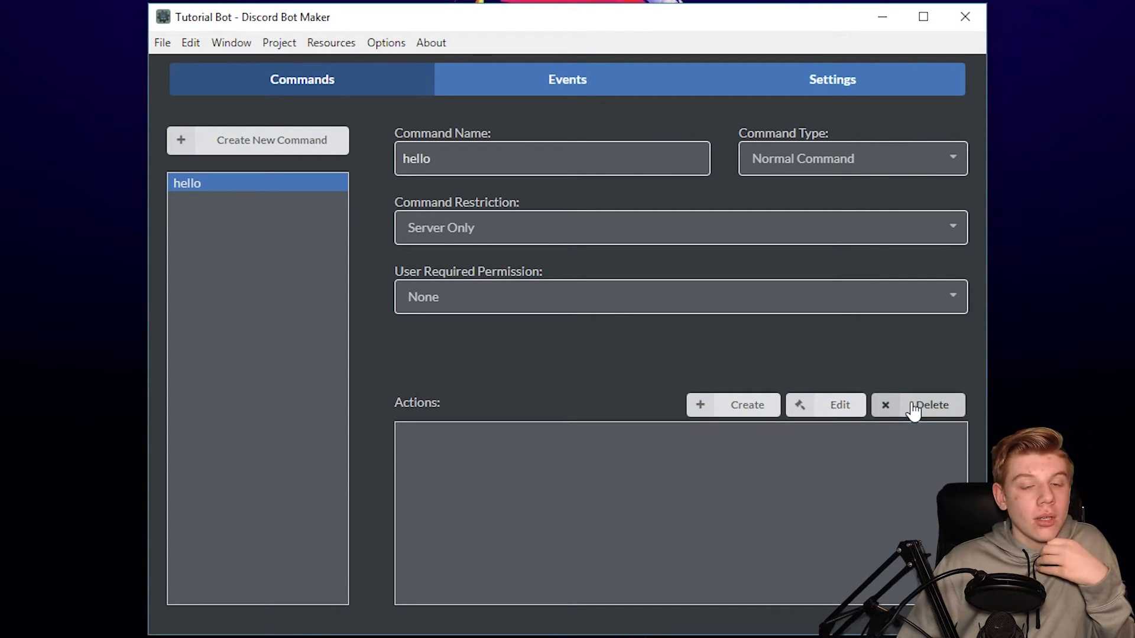
# - Start a new Send Message action with 'Hello to you too!' and look over the Send To choices
pyautogui.click(715, 413)
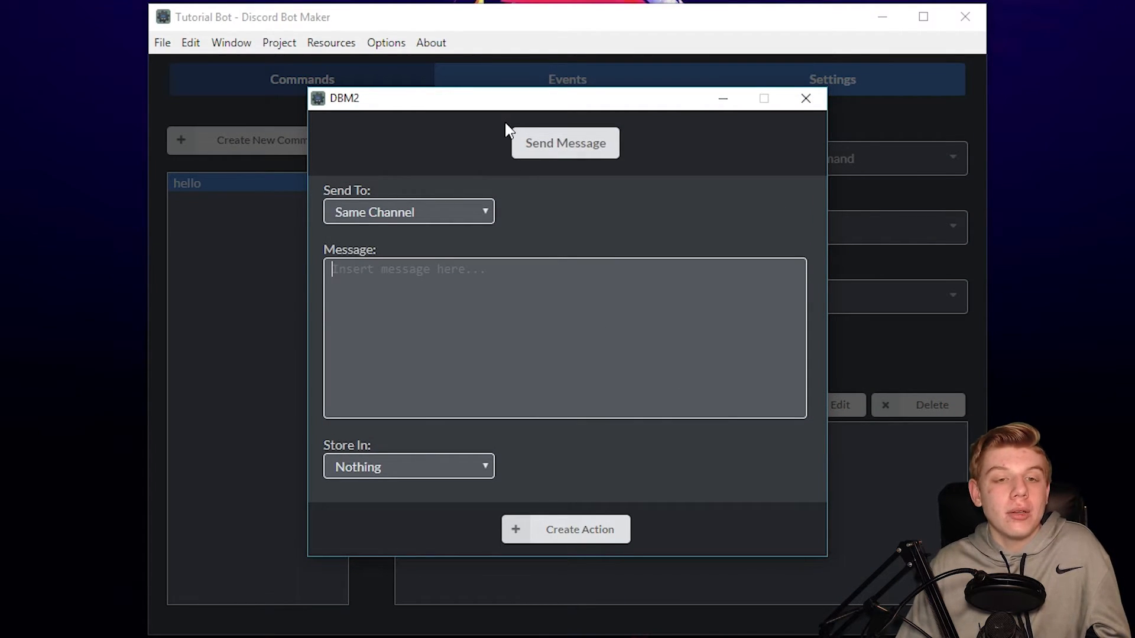
pyautogui.write('Hello to you too!')
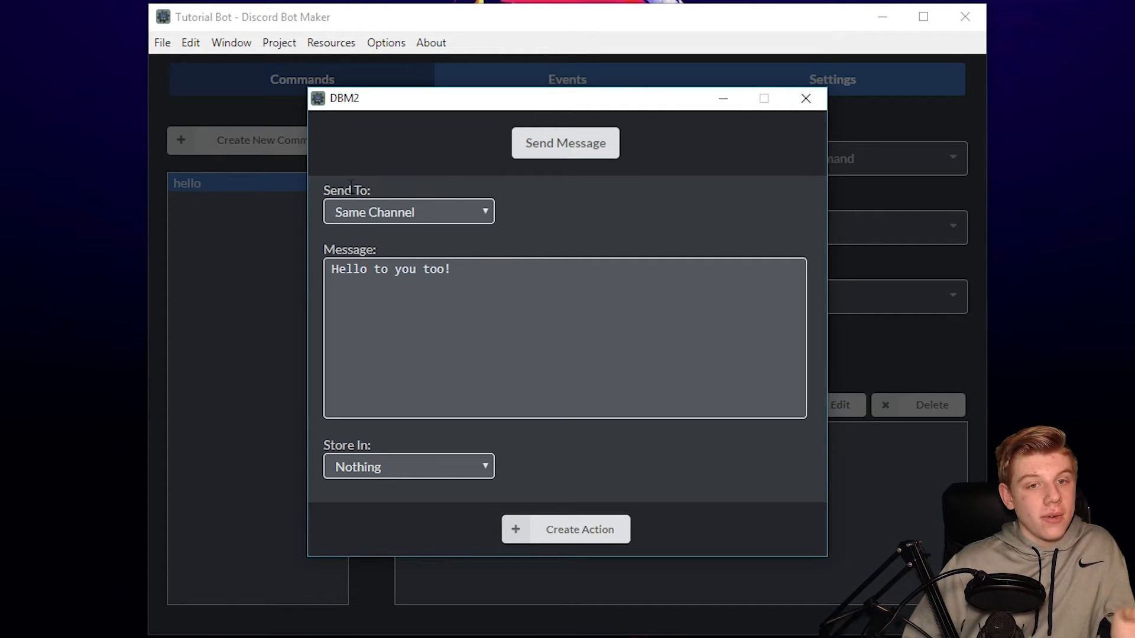
pyautogui.click(393, 214)
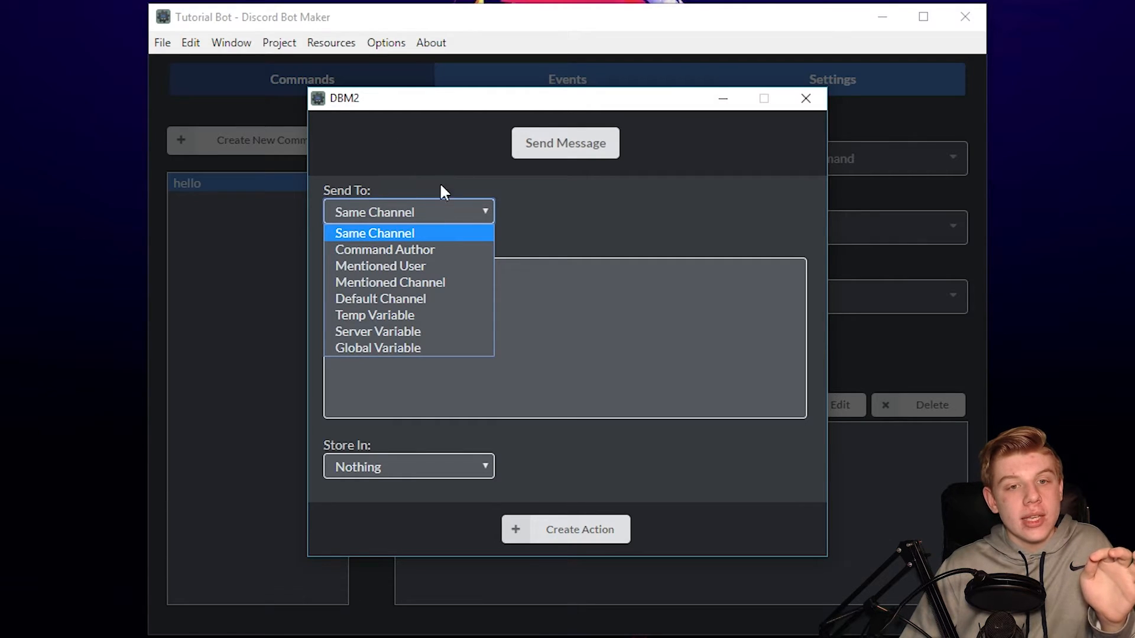
pyautogui.click(477, 185)
pyautogui.moveTo(374, 191); pyautogui.dragTo(324, 190)
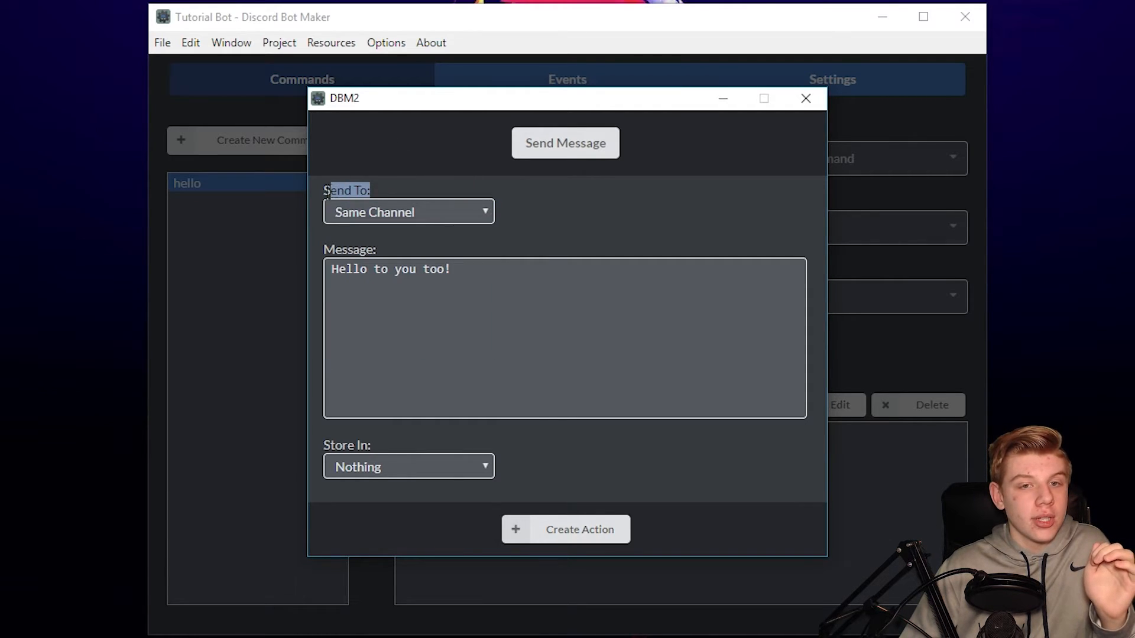
pyautogui.click(394, 165)
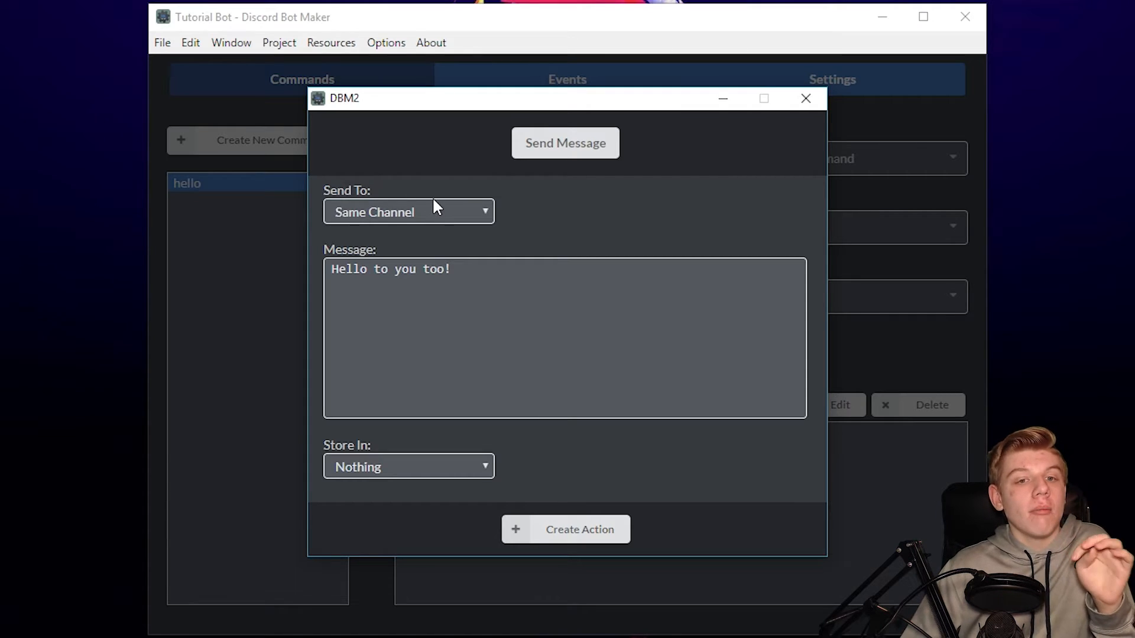
# - Try Send To as Command Author, then as Mentioned User, removing the sample @ mention
pyautogui.click(385, 218)
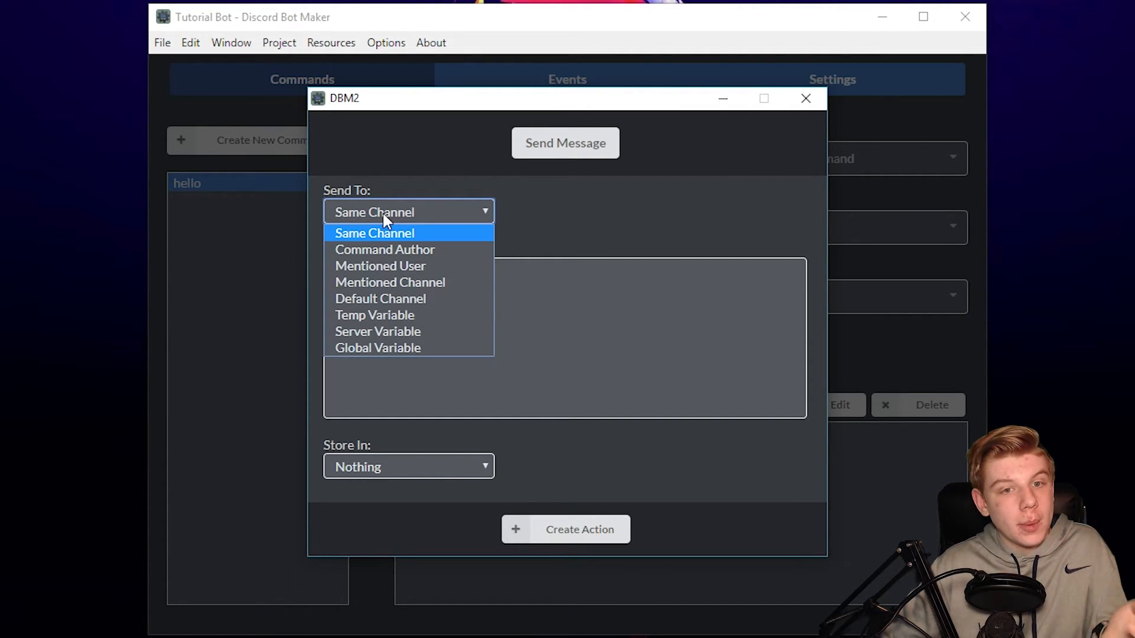
pyautogui.click(374, 250)
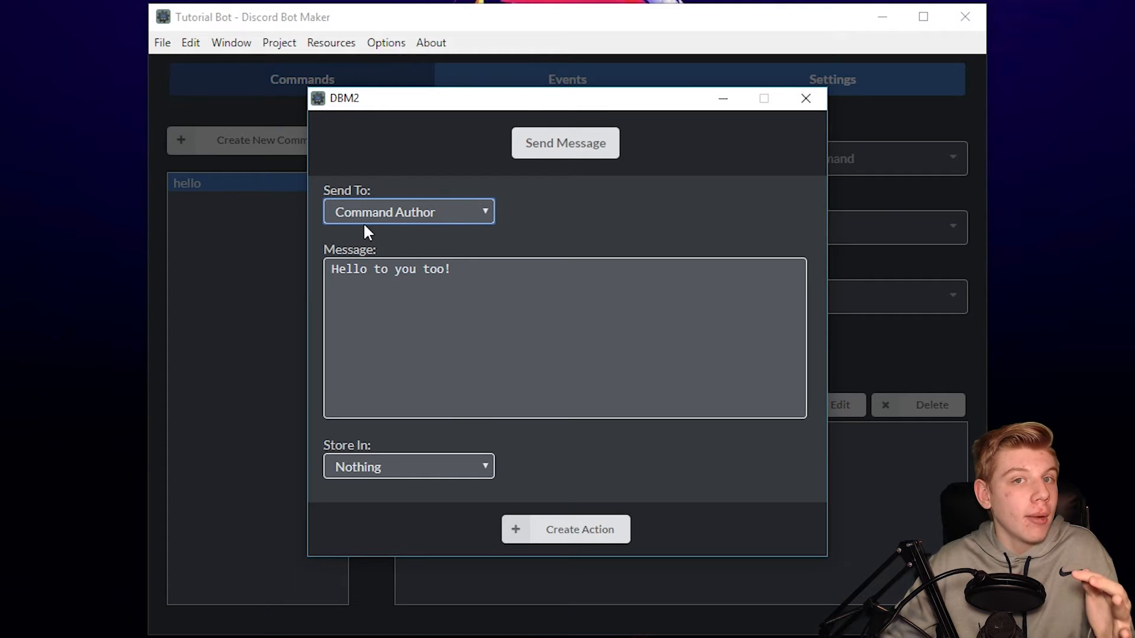
pyautogui.click(365, 217)
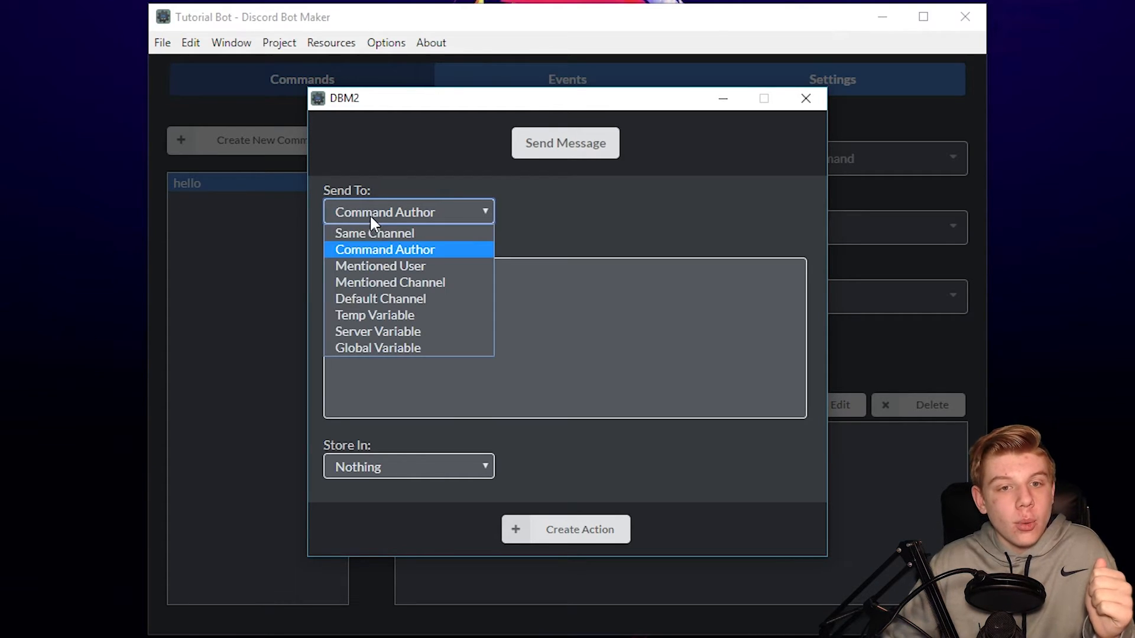
pyautogui.click(397, 269)
pyautogui.click(618, 331)
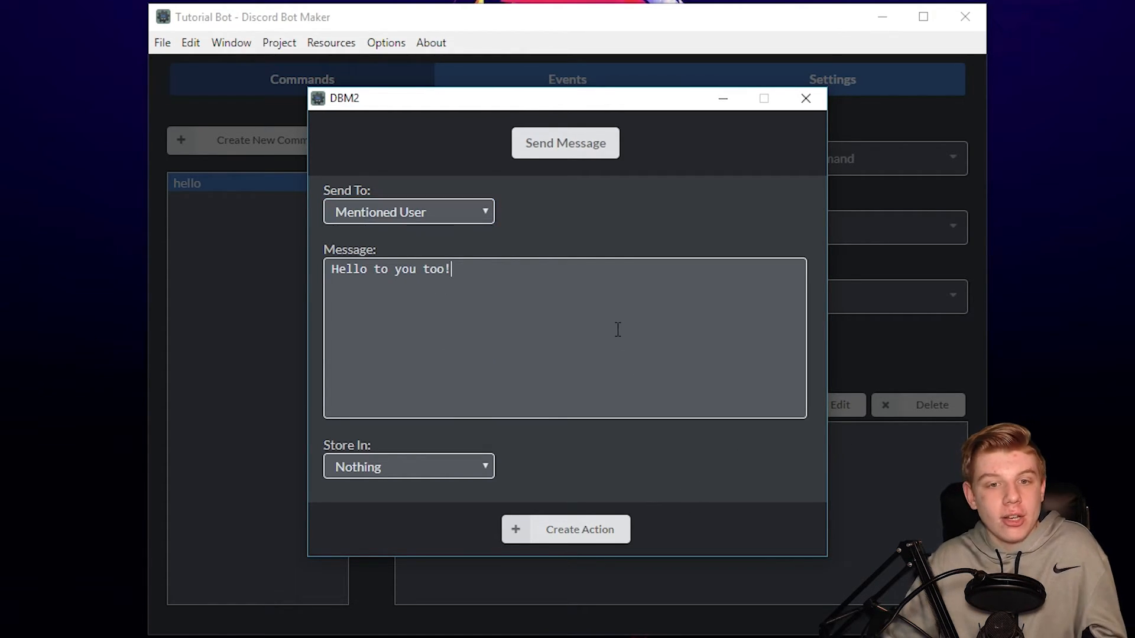
pyautogui.write('@rh')
pyautogui.press('BackSpace')
pyautogui.press('BackSpace')
pyautogui.press('BackSpace')
pyautogui.press('BackSpace')
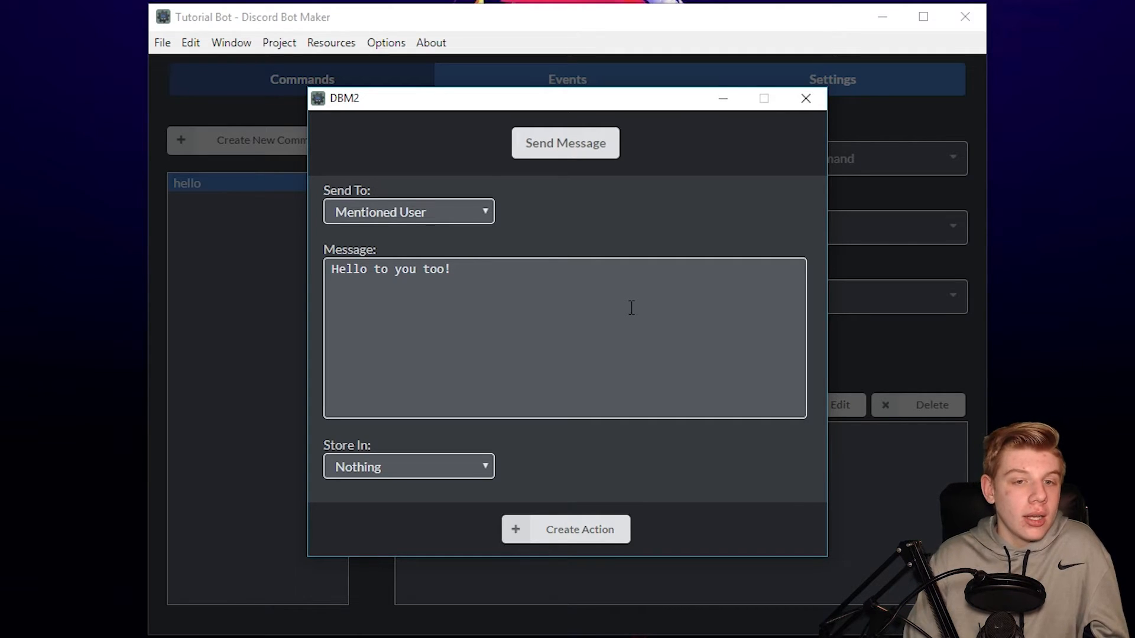
# - Try Mentioned Channel with a sample # mention, then set Same Channel and create the action
pyautogui.click(421, 214)
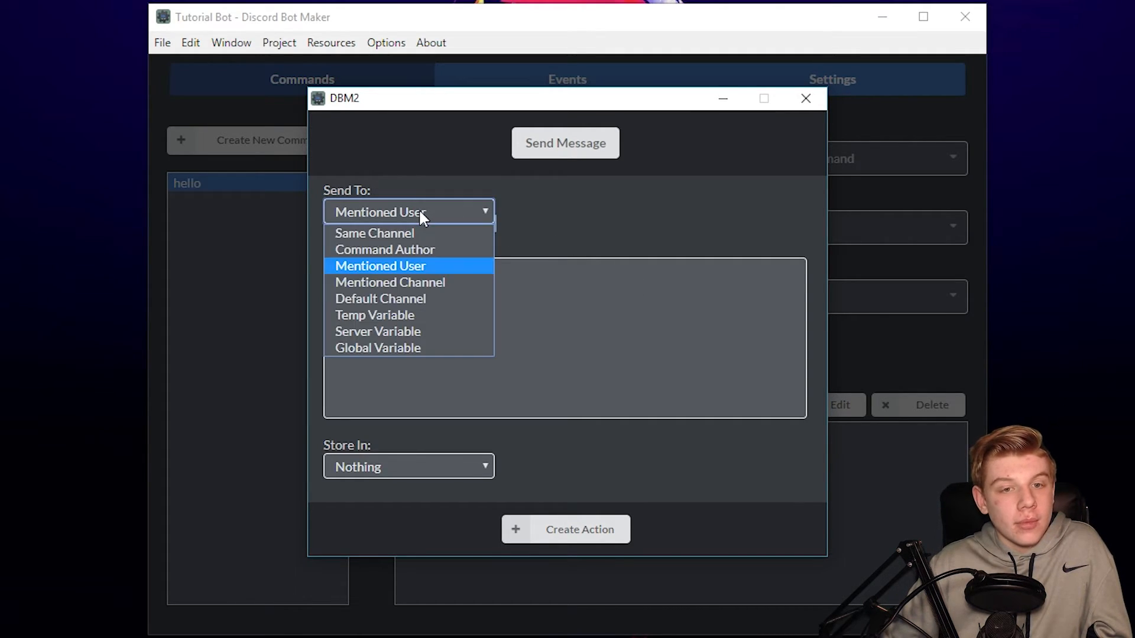
pyautogui.click(384, 283)
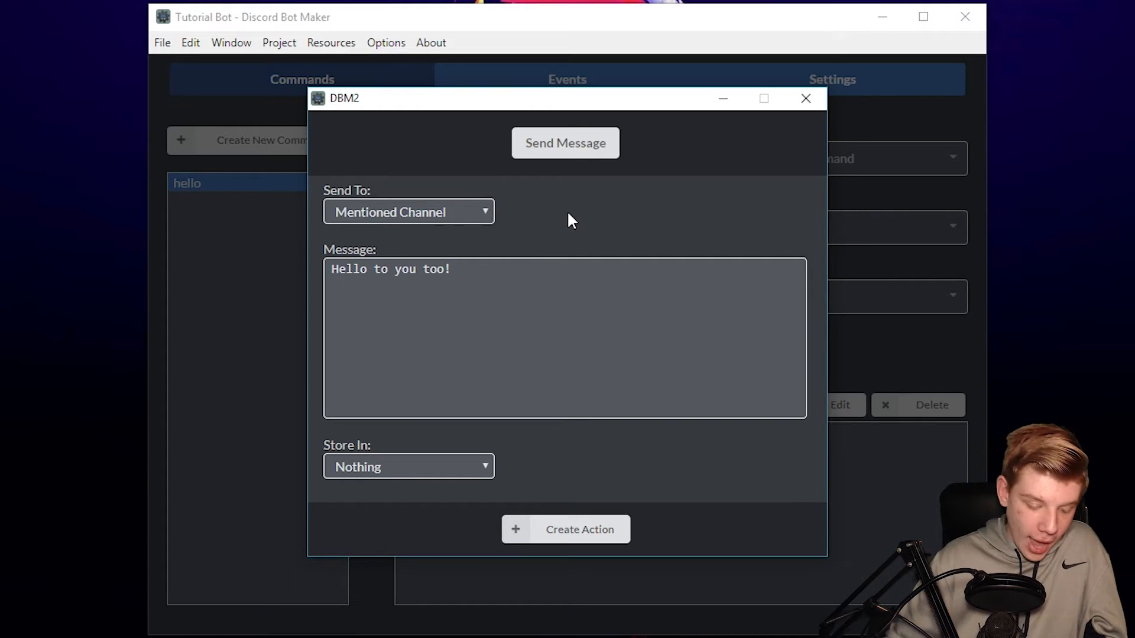
pyautogui.click(513, 269)
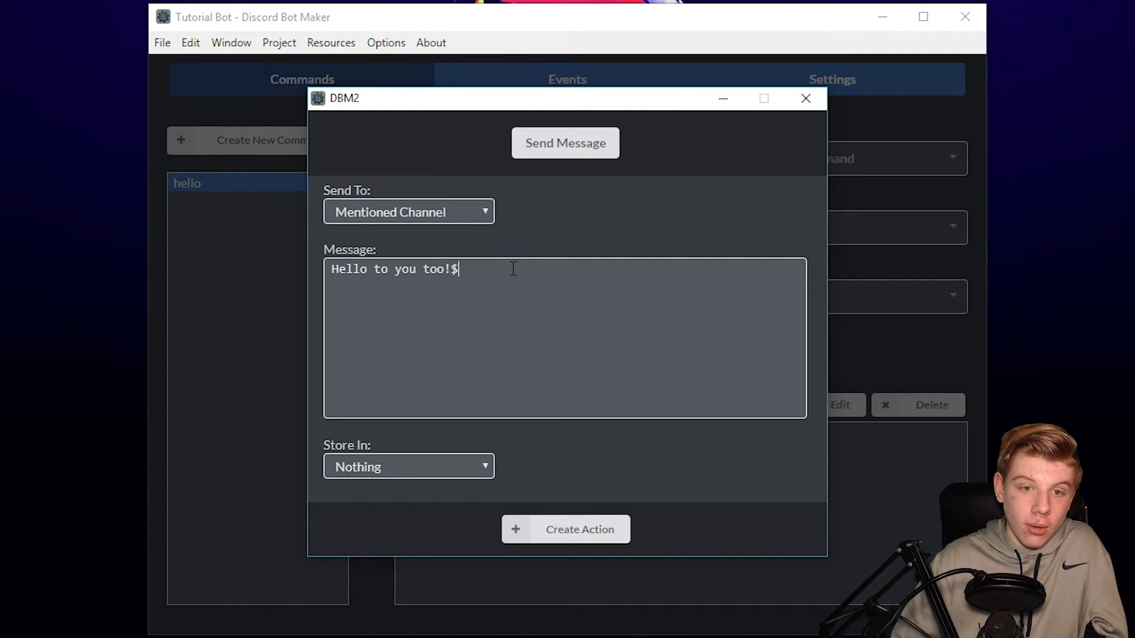
pyautogui.write('#h')
pyautogui.press('BackSpace')
pyautogui.press('BackSpace')
pyautogui.press('BackSpace')
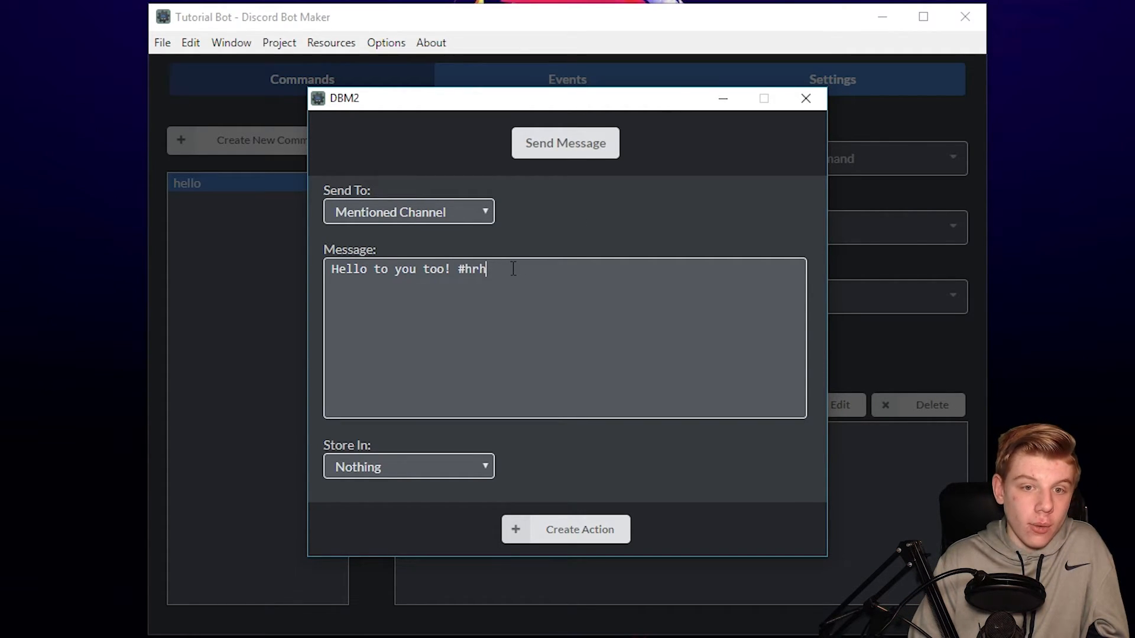
pyautogui.click(419, 214)
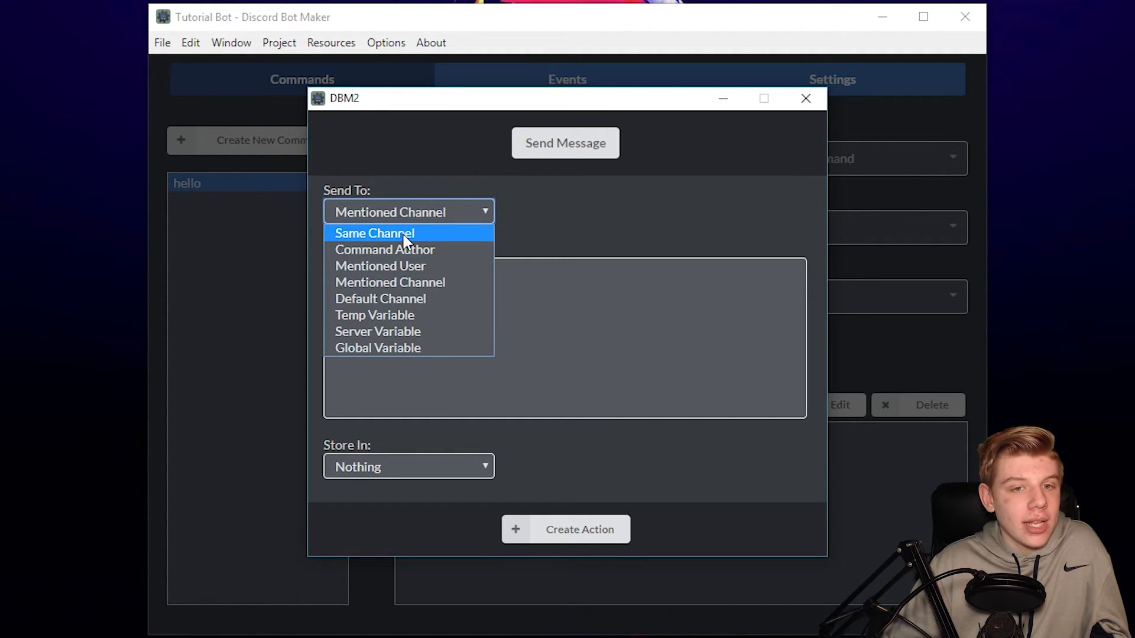
pyautogui.click(406, 239)
pyautogui.click(547, 534)
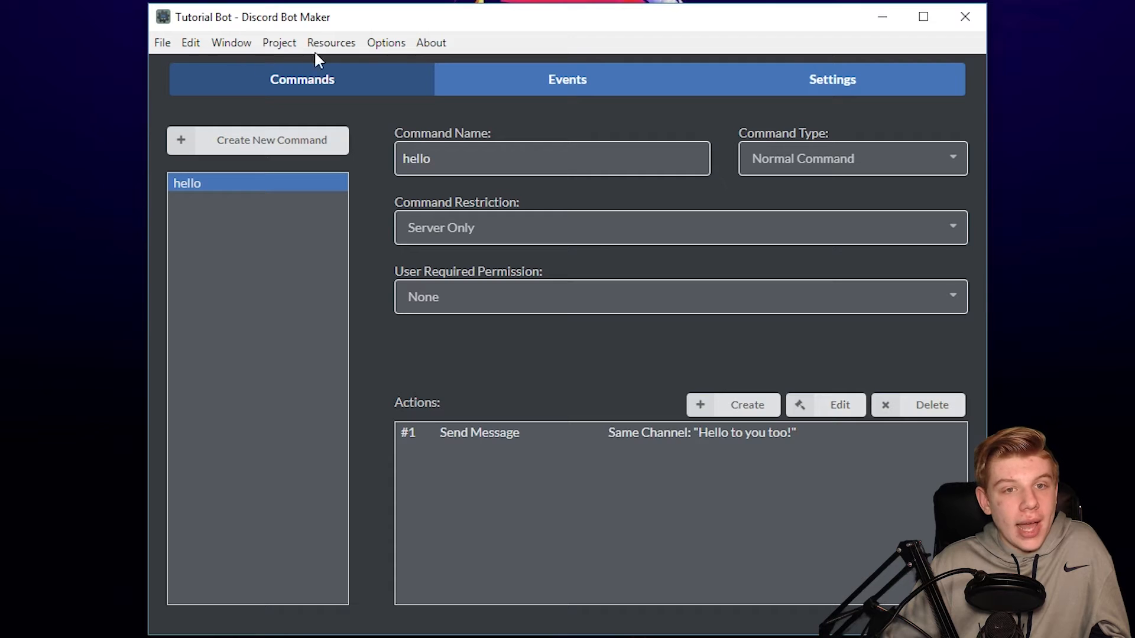
# - Run the bot project, saving it first when prompted
pyautogui.click(279, 43)
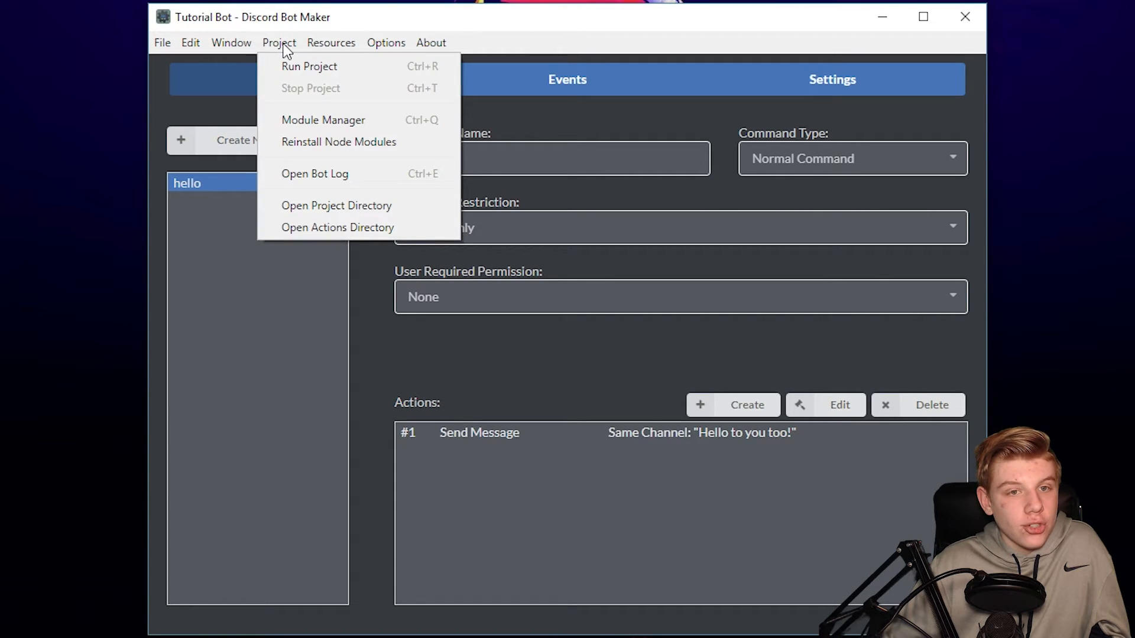
pyautogui.click(308, 68)
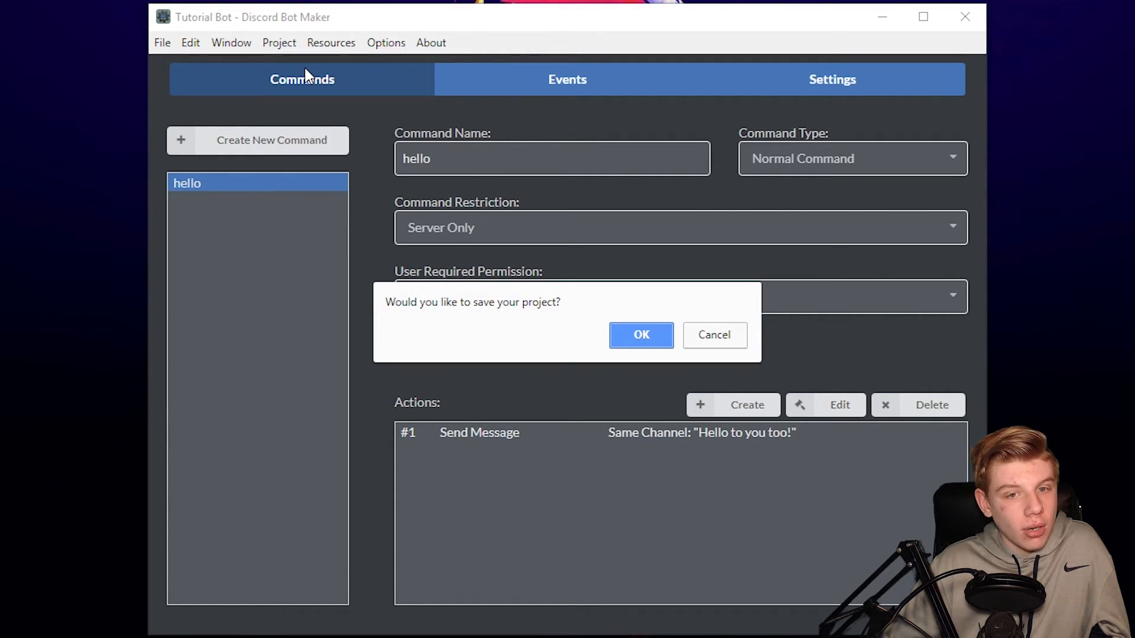
pyautogui.click(650, 336)
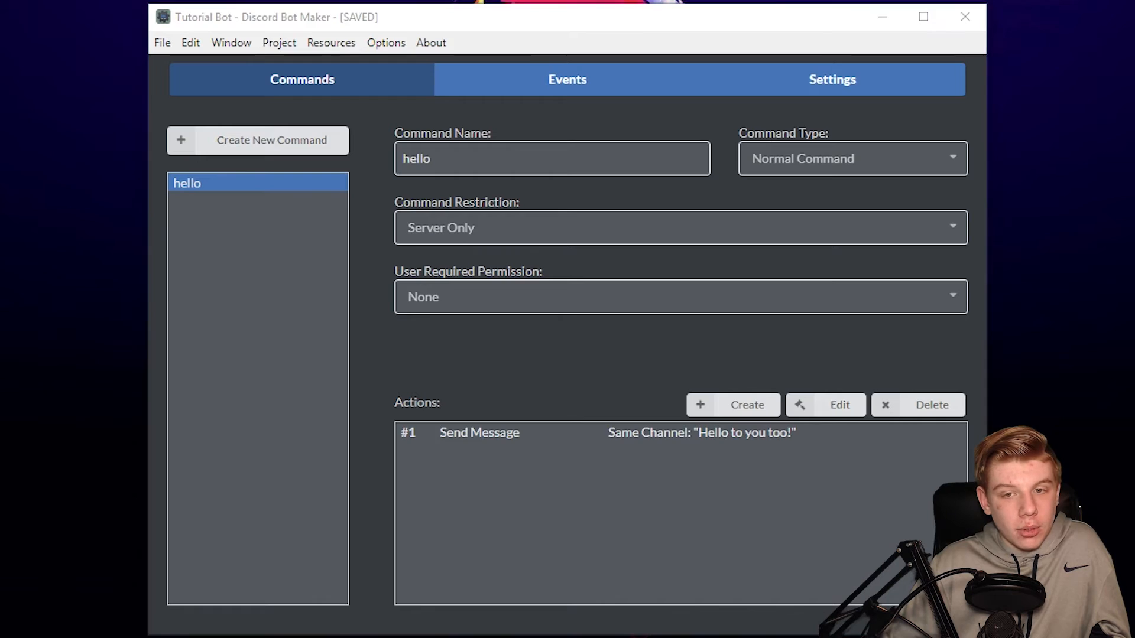
# - Place the Discord and Discord Bot Maker windows side by side
pyautogui.hotkey('alt', 'Tab')
pyautogui.moveTo(473, 0); pyautogui.dragTo(164, 58)
pyautogui.moveTo(208, 19); pyautogui.dragTo(687, 12)
pyautogui.moveTo(794, 16); pyautogui.dragTo(749, 44)
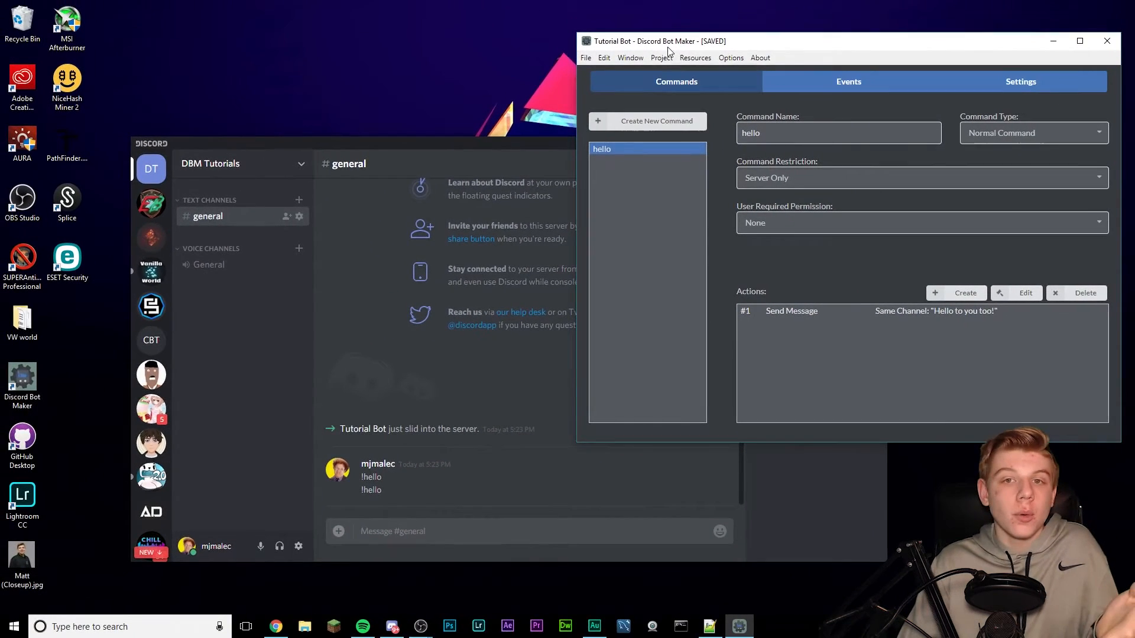
# - Look over the Project menu and leave hello's required permission at None
pyautogui.click(661, 58)
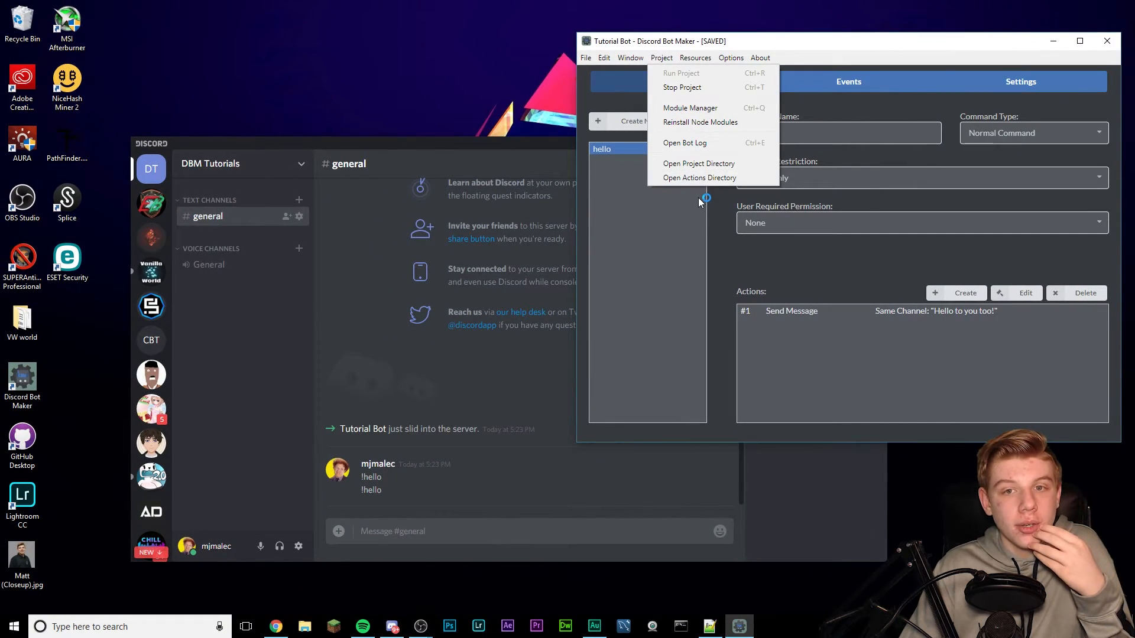
pyautogui.click(740, 218)
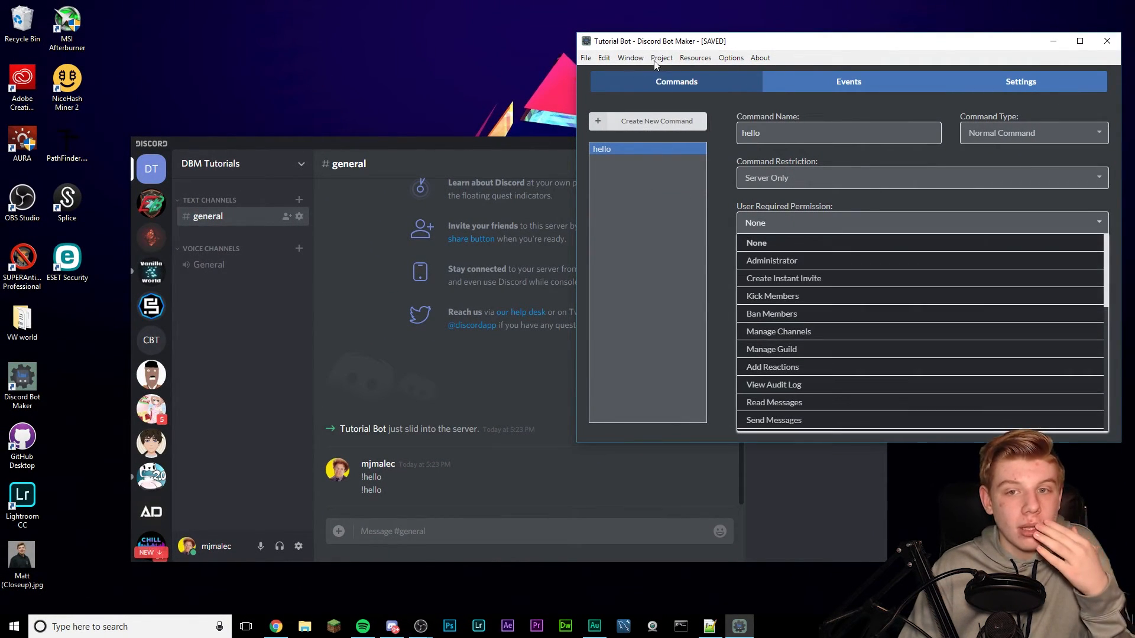
pyautogui.click(829, 222)
pyautogui.click(661, 57)
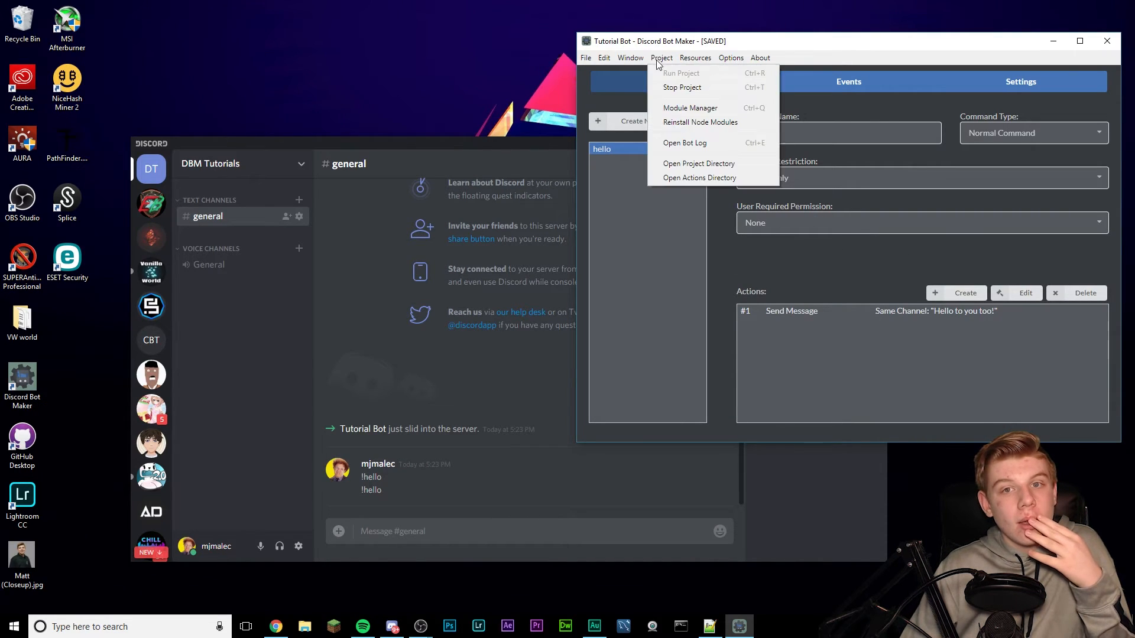
pyautogui.click(689, 280)
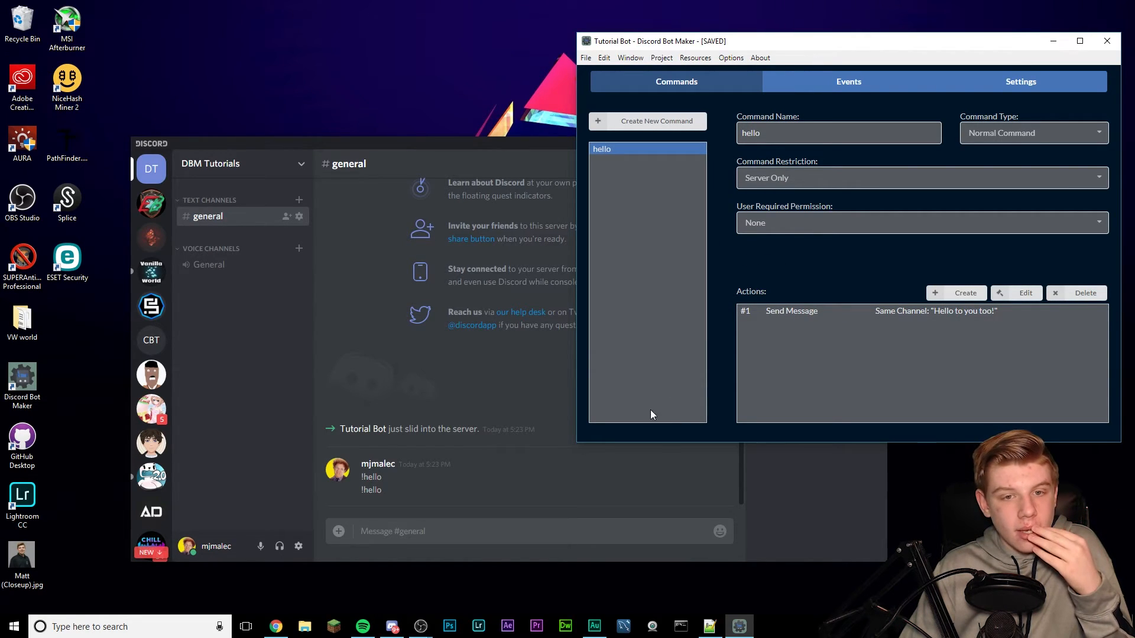
pyautogui.click(392, 374)
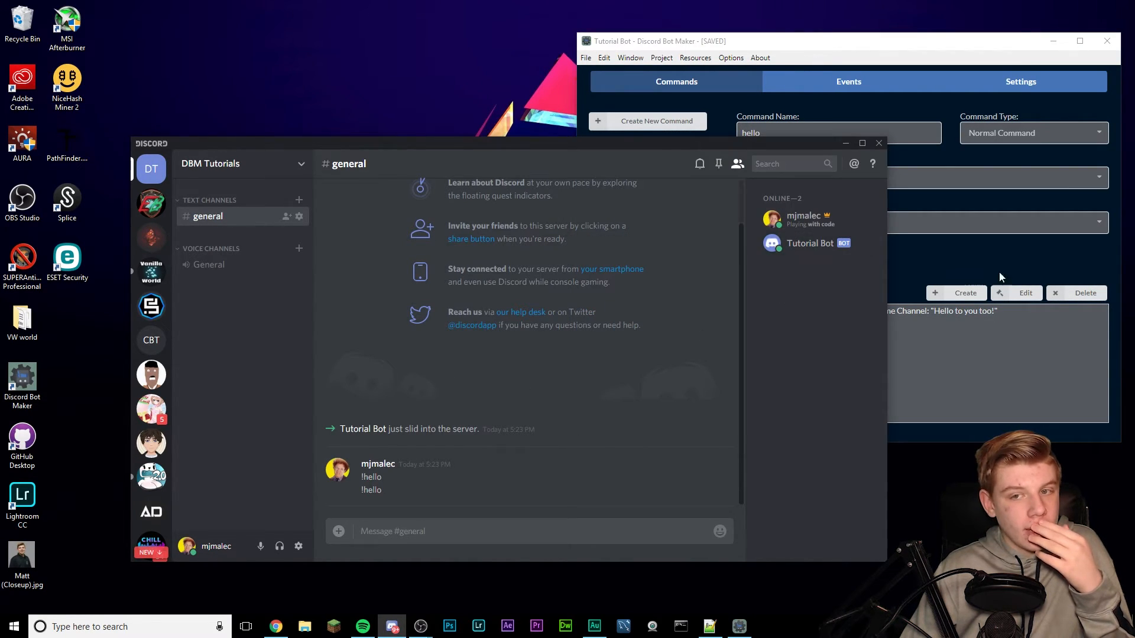
pyautogui.click(986, 255)
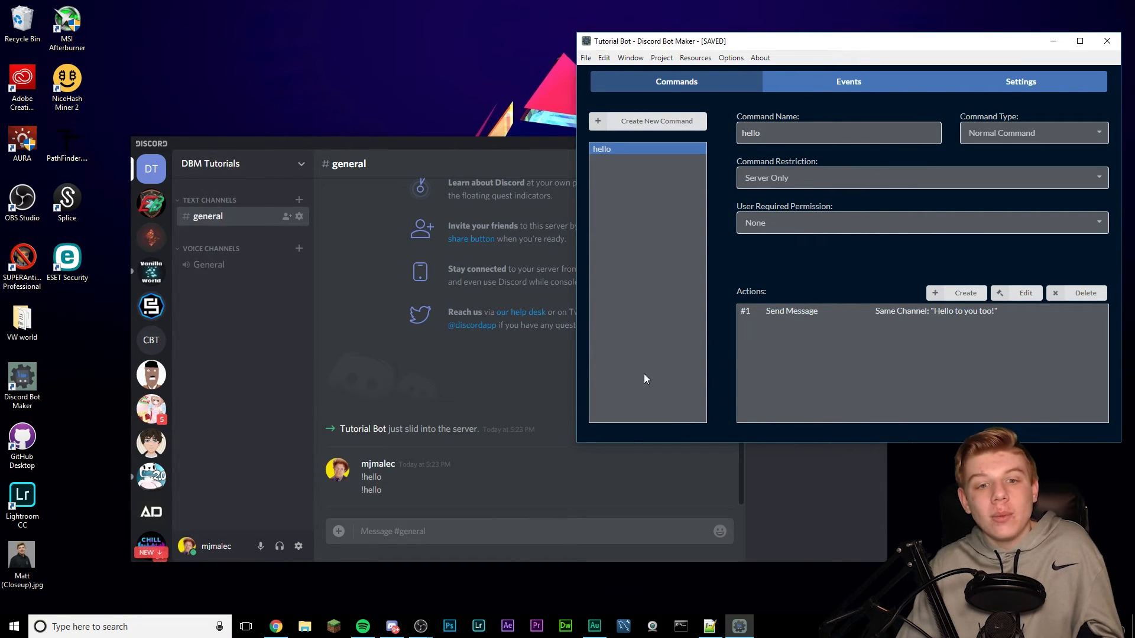
# - Check the command prefix in bot settings, then post !hello in #general
pyautogui.click(569, 532)
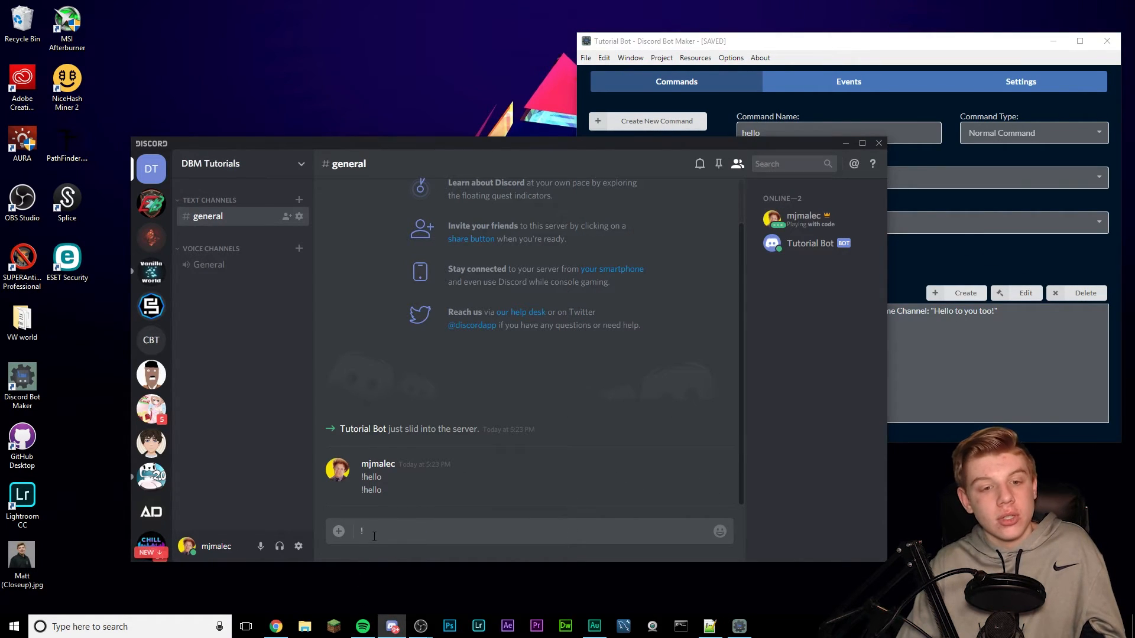
pyautogui.click(1021, 82)
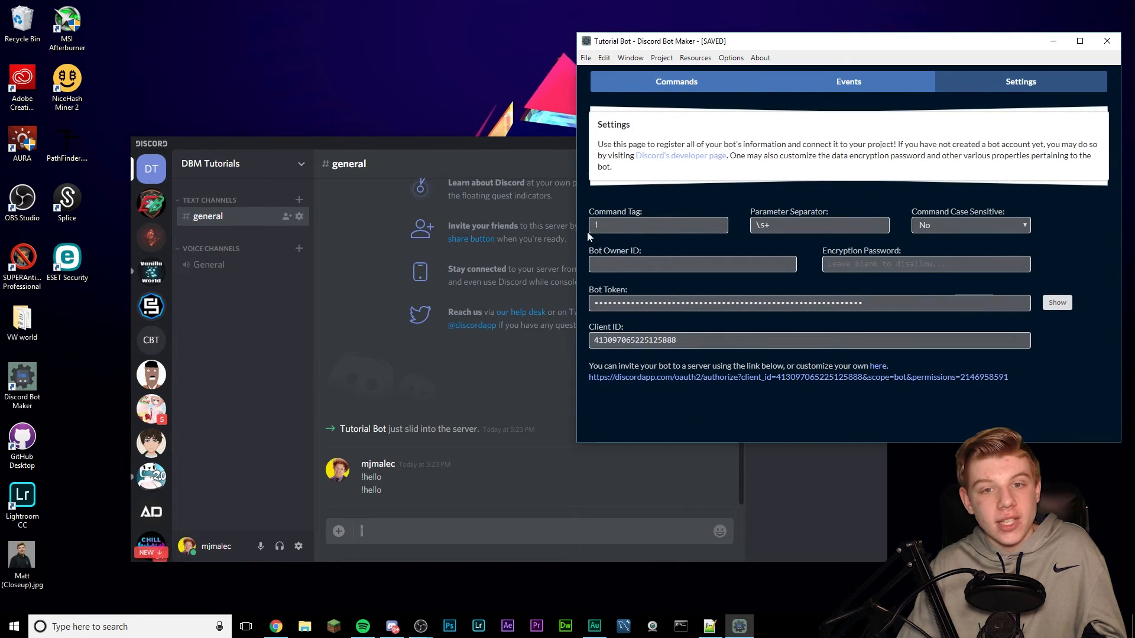
pyautogui.click(677, 82)
pyautogui.click(407, 540)
pyautogui.write('!')
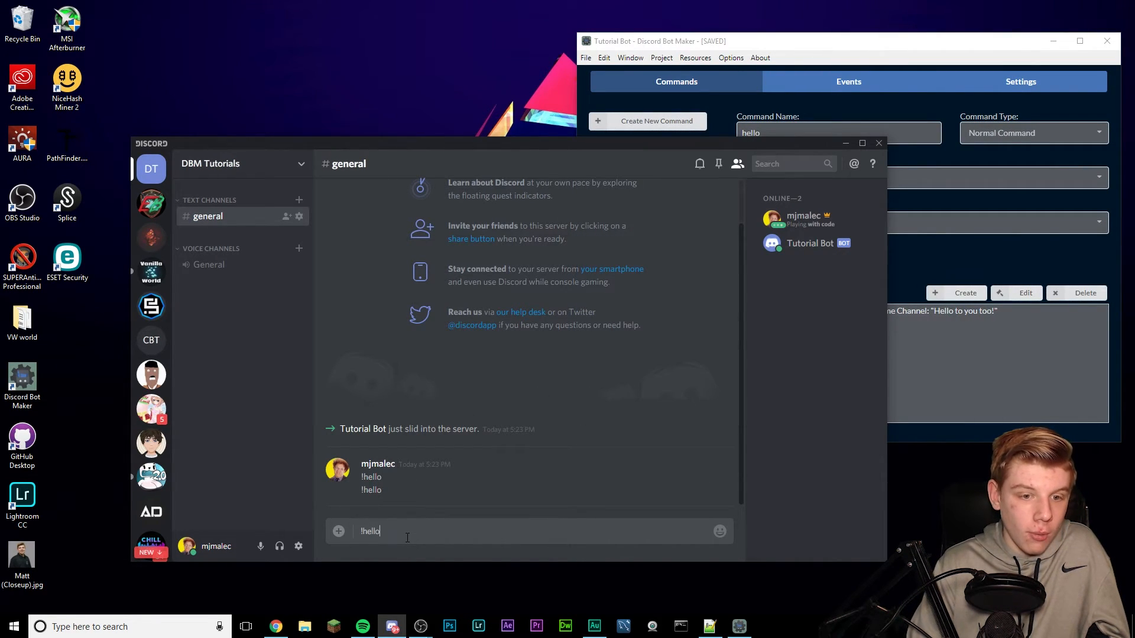
pyautogui.write('hello')
pyautogui.press('Return')
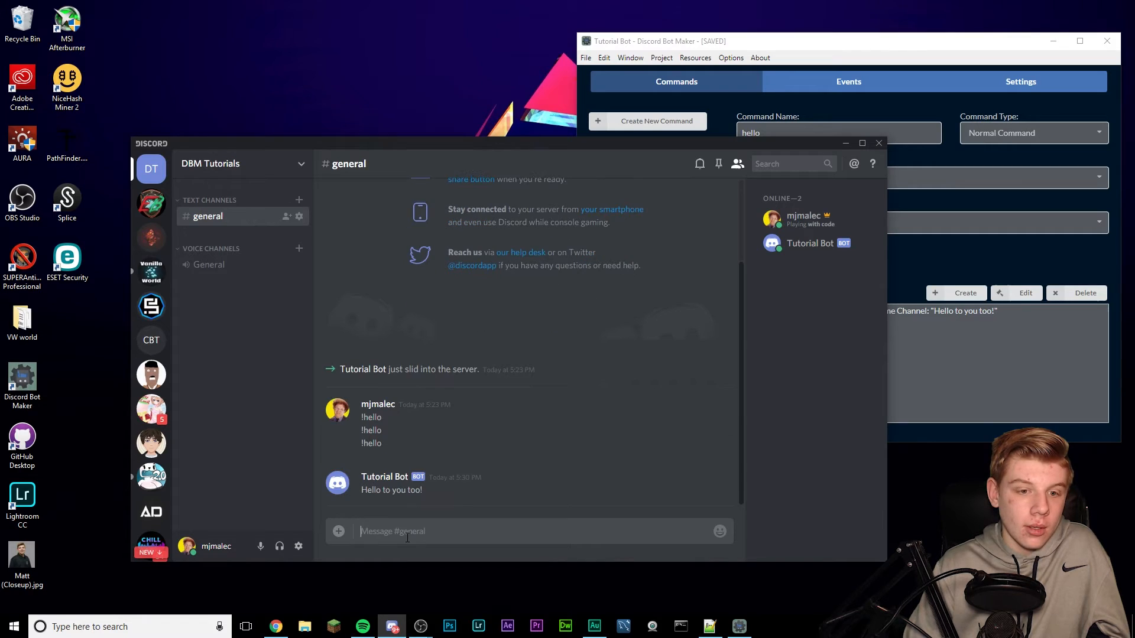
# - Select the hello command's Send Message action and open it for editing
pyautogui.click(946, 360)
pyautogui.click(811, 313)
pyautogui.click(1022, 293)
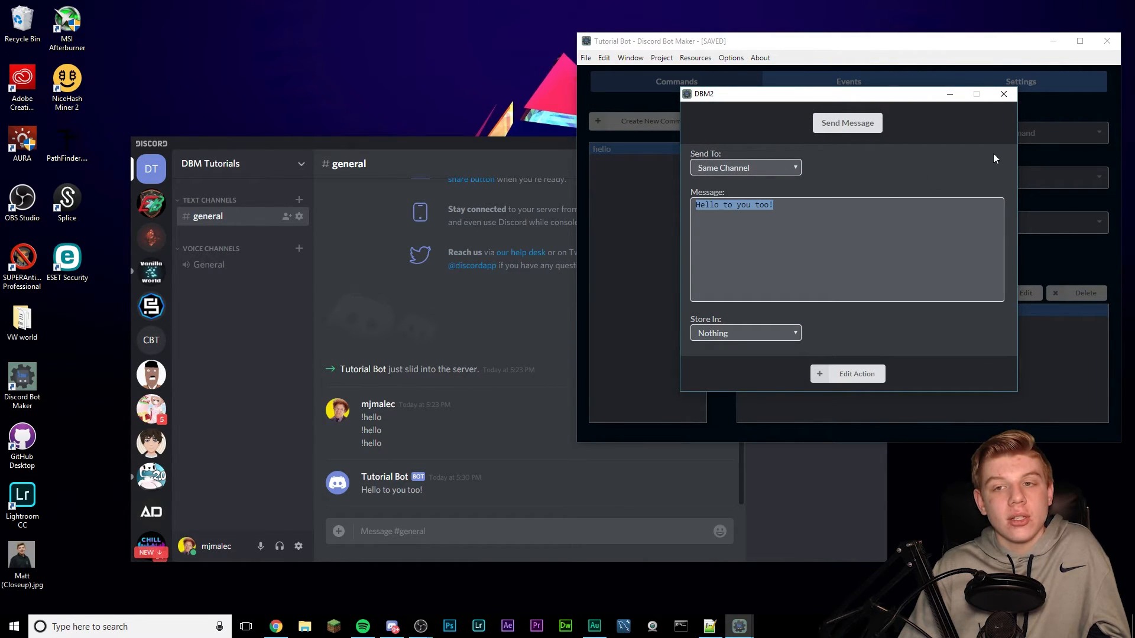
# - Close the Send Message settings, check the command prefix, and send ?hello in #general
pyautogui.click(1004, 94)
pyautogui.click(421, 531)
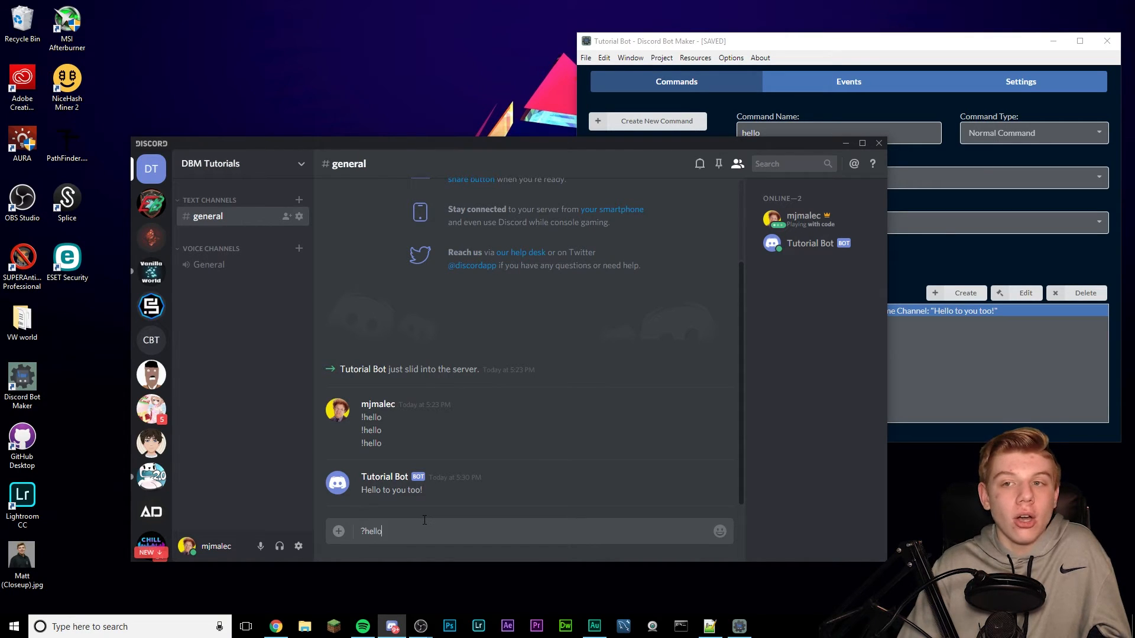
pyautogui.click(984, 67)
pyautogui.click(1021, 82)
pyautogui.click(645, 225)
pyautogui.click(456, 536)
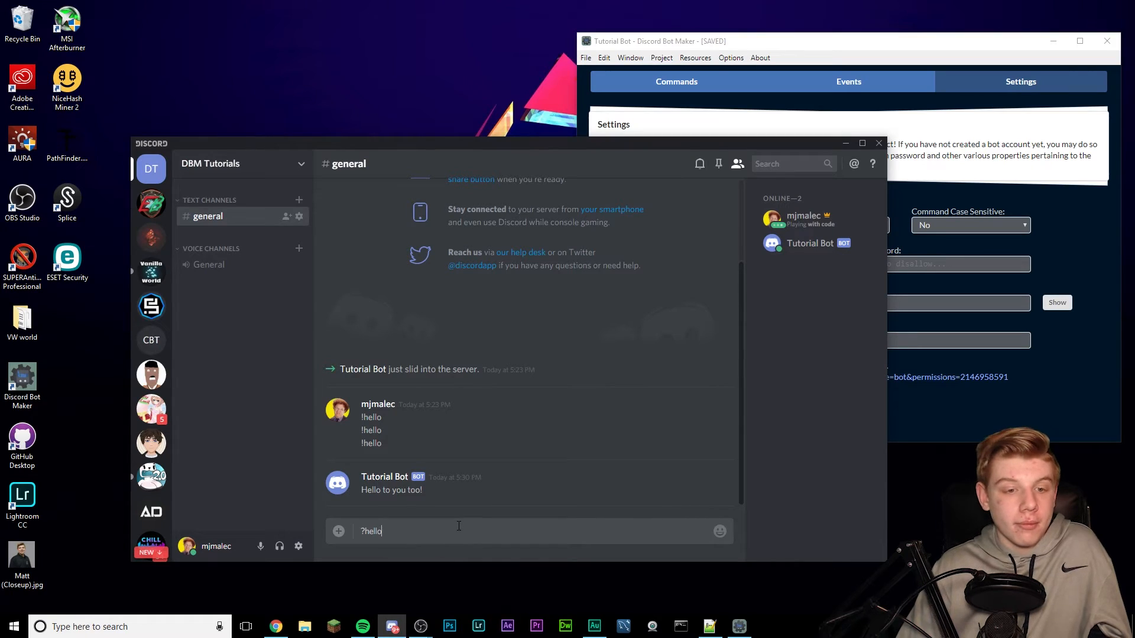
pyautogui.press('Return')
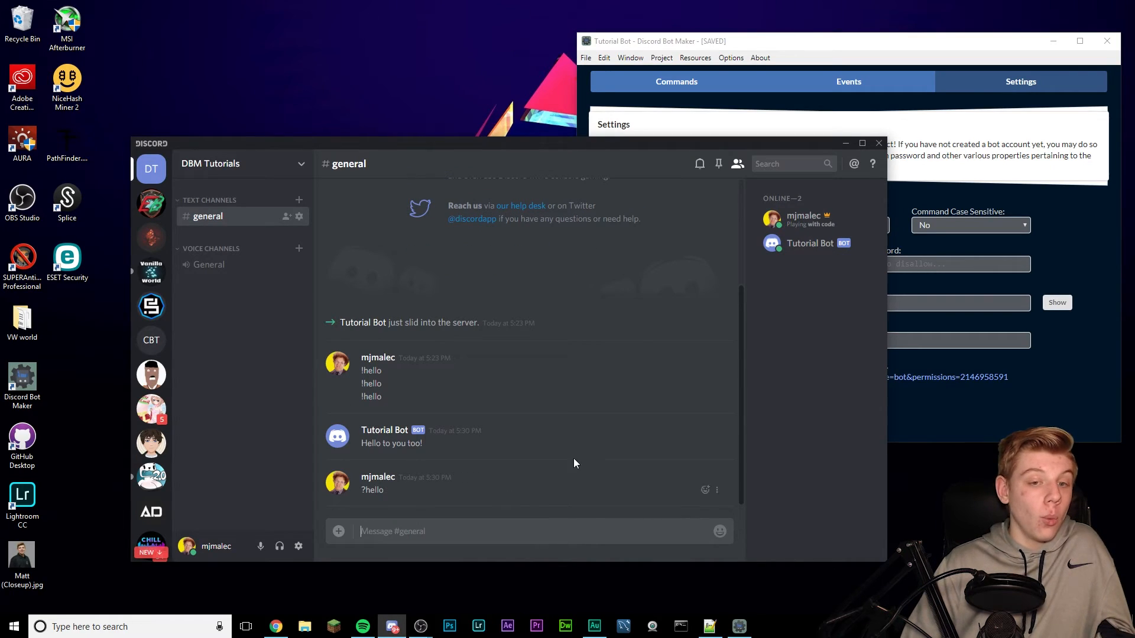
# - Return to the hello command page in Discord Bot Maker and highlight the User Required Permission label
pyautogui.click(743, 100)
pyautogui.click(725, 93)
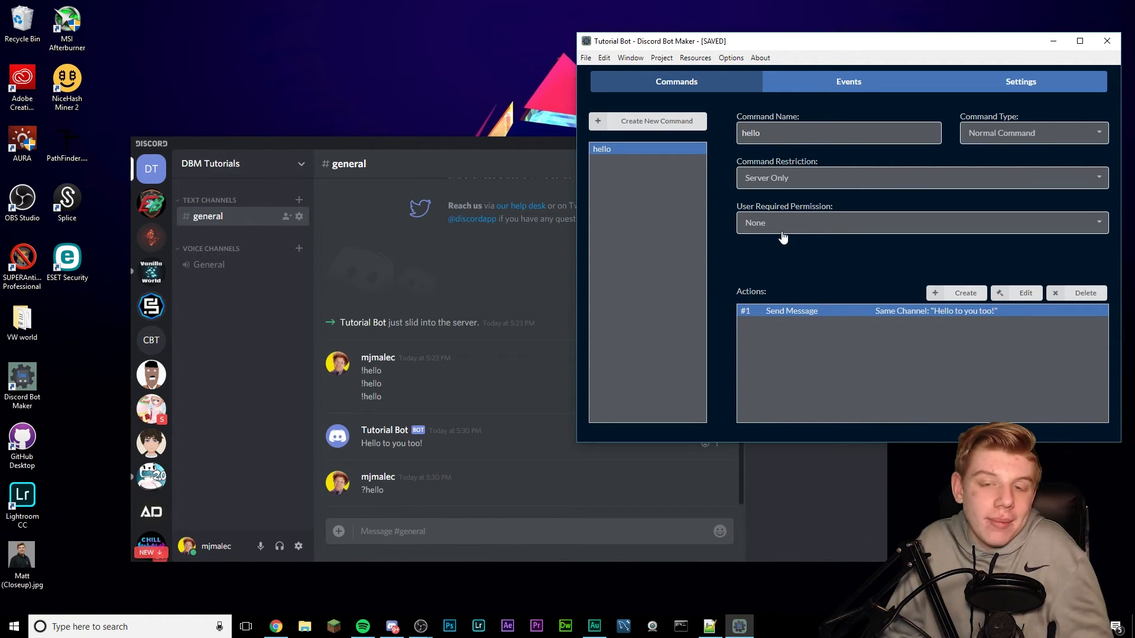
pyautogui.moveTo(770, 206); pyautogui.dragTo(842, 208)
pyautogui.click(839, 230)
pyautogui.click(786, 220)
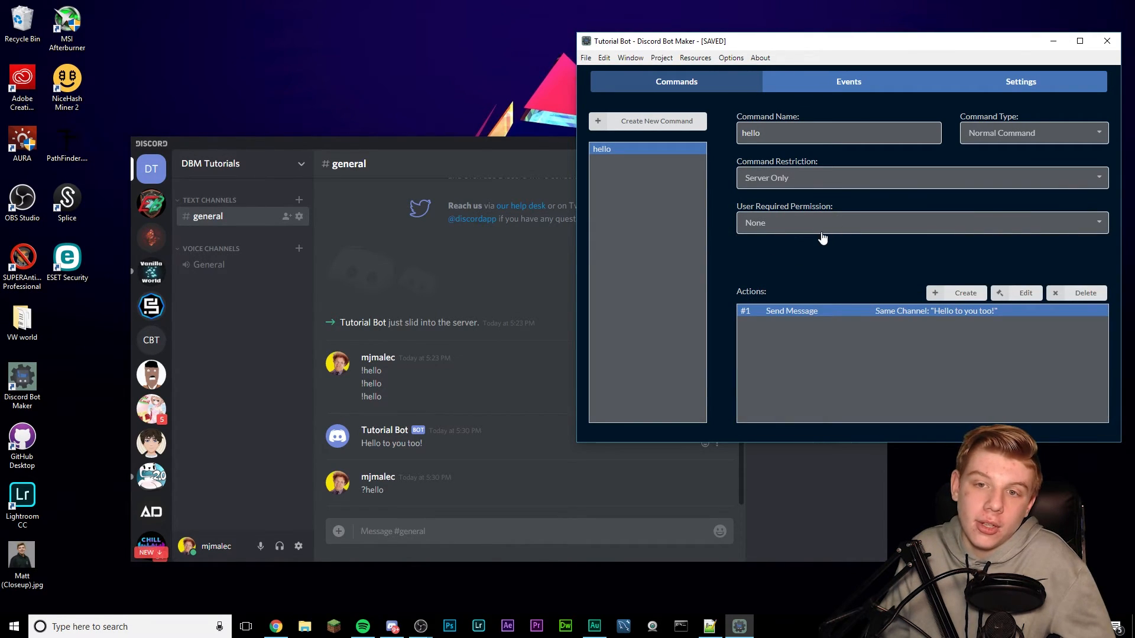
pyautogui.click(822, 230)
pyautogui.click(1102, 221)
pyautogui.click(818, 225)
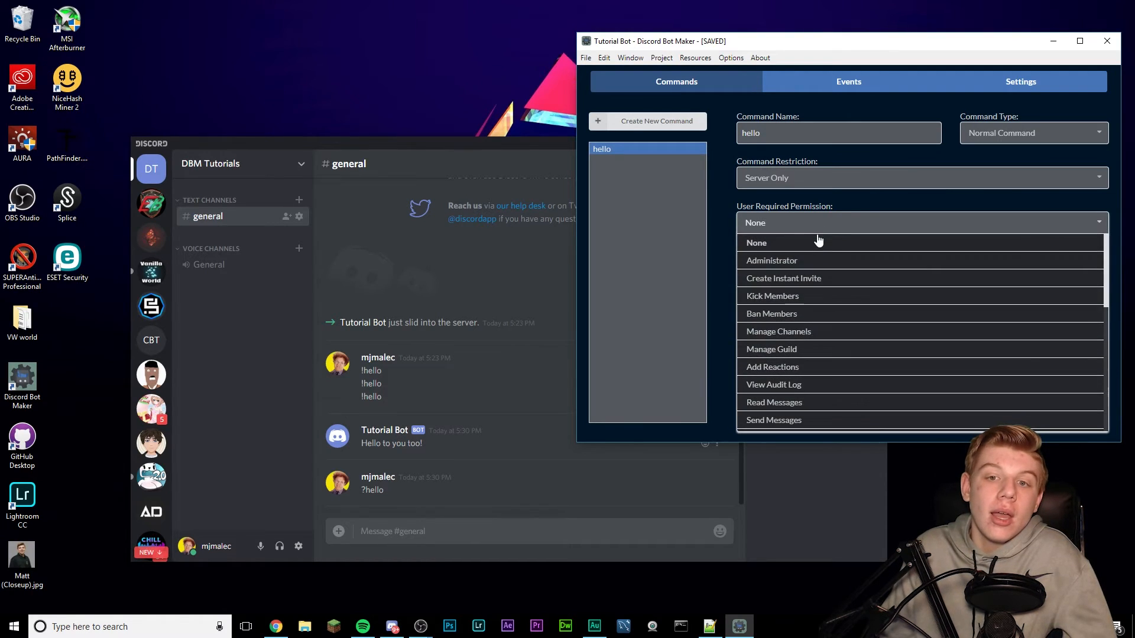
pyautogui.scroll(-5, 791, 307)
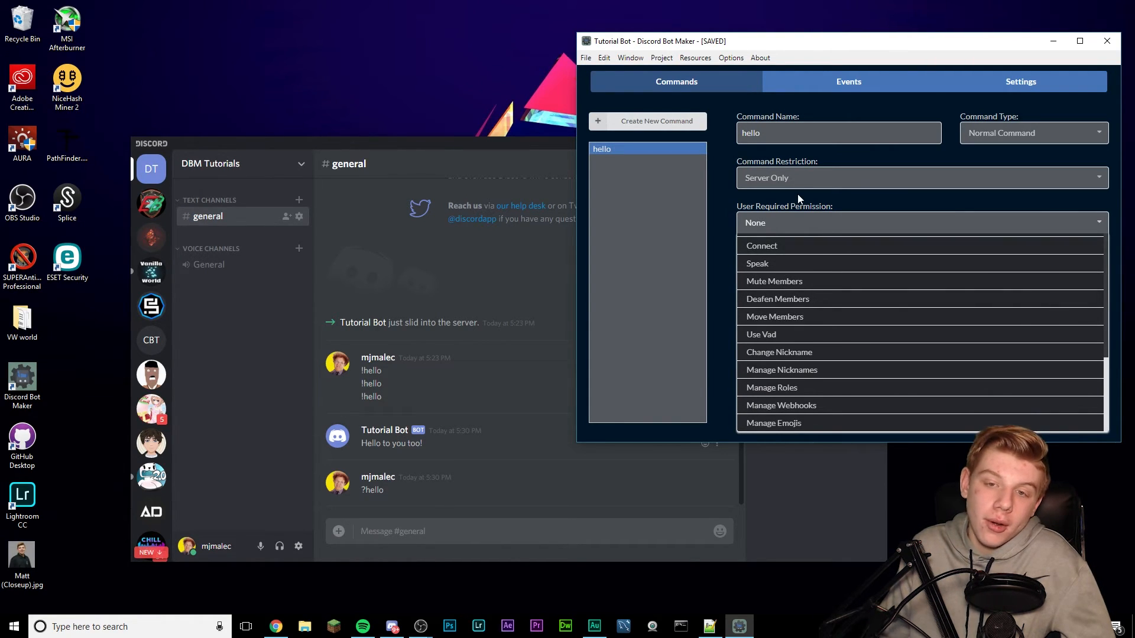
pyautogui.scroll(5, 770, 288)
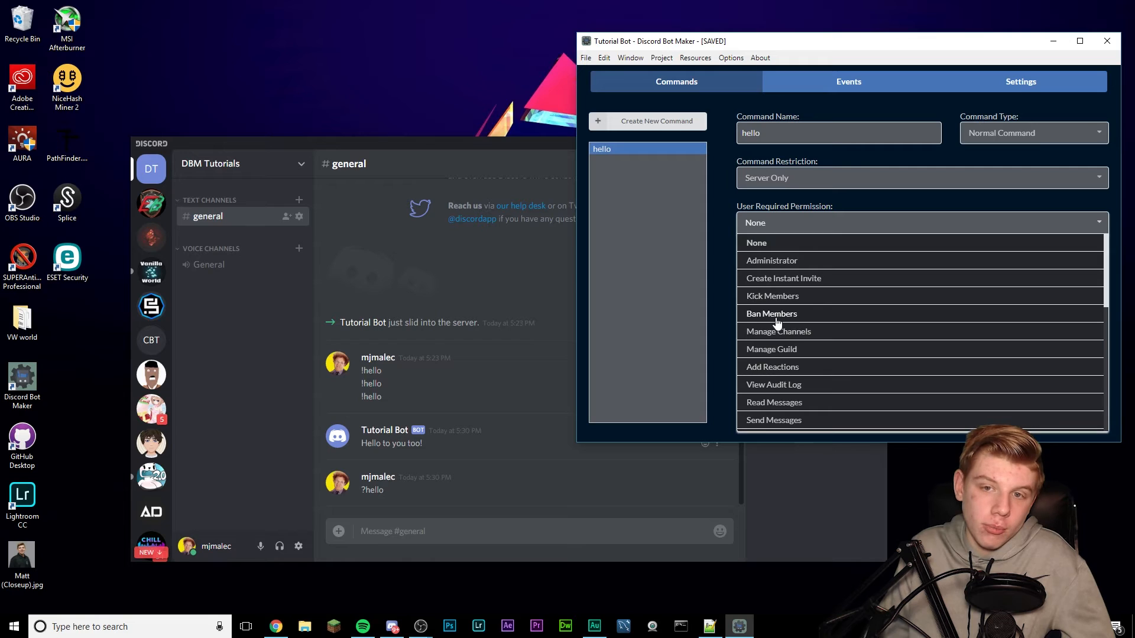
pyautogui.scroll(-5, 774, 324)
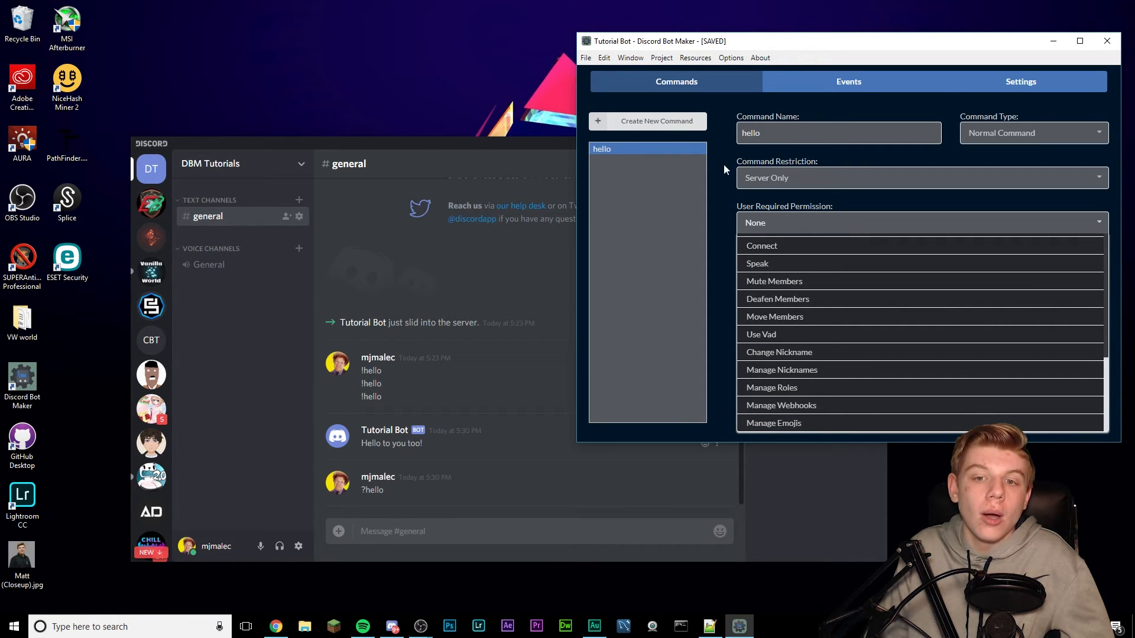
pyautogui.scroll(5, 812, 281)
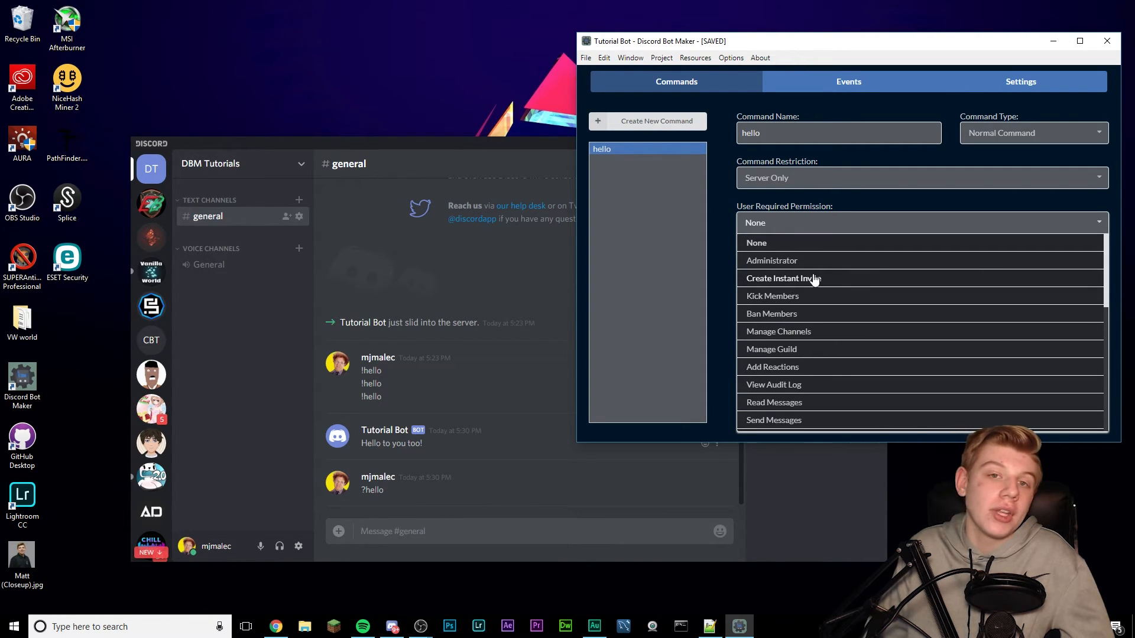
pyautogui.click(785, 221)
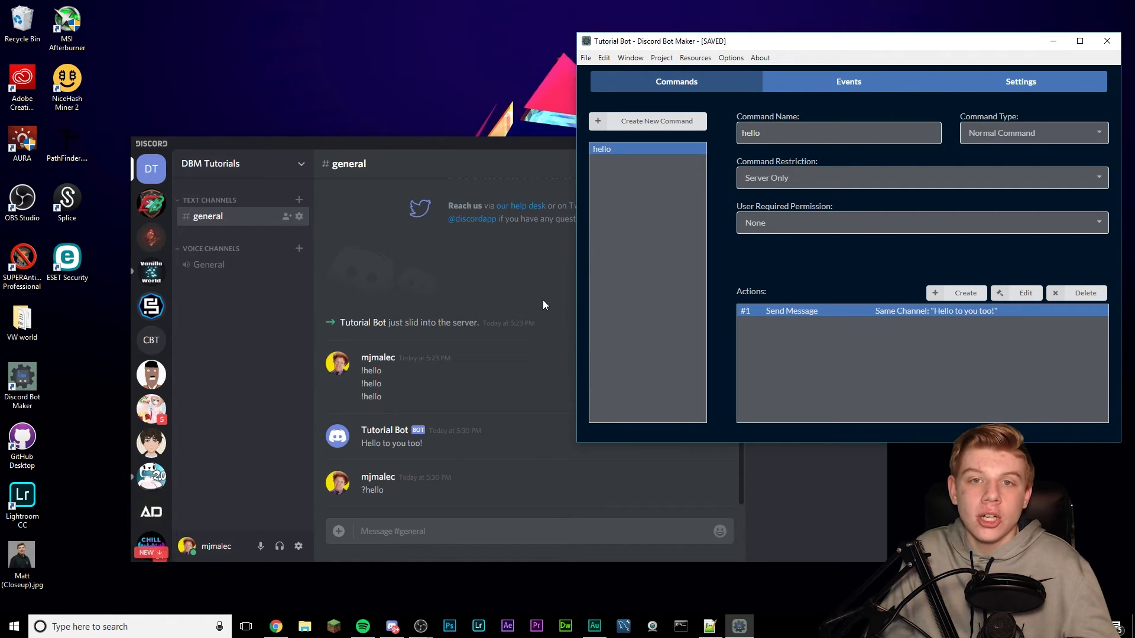
# - Open the bot log showing 'Bot is ready!', then glance at Tutorial Bot's member options in Discord
pyautogui.click(660, 57)
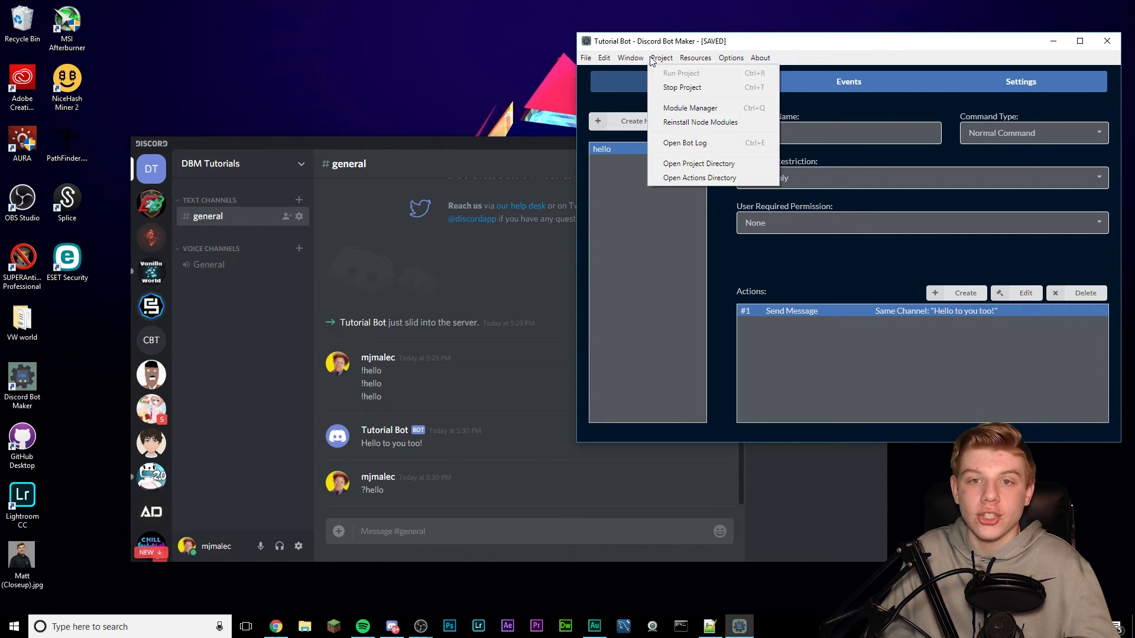
pyautogui.click(731, 144)
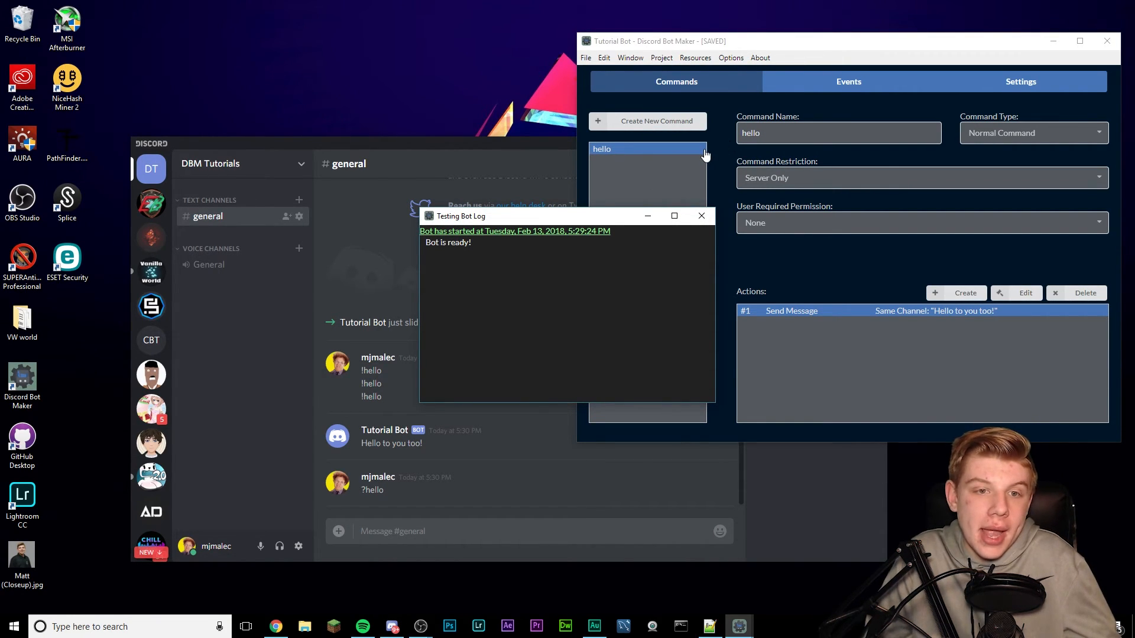
pyautogui.click(475, 489)
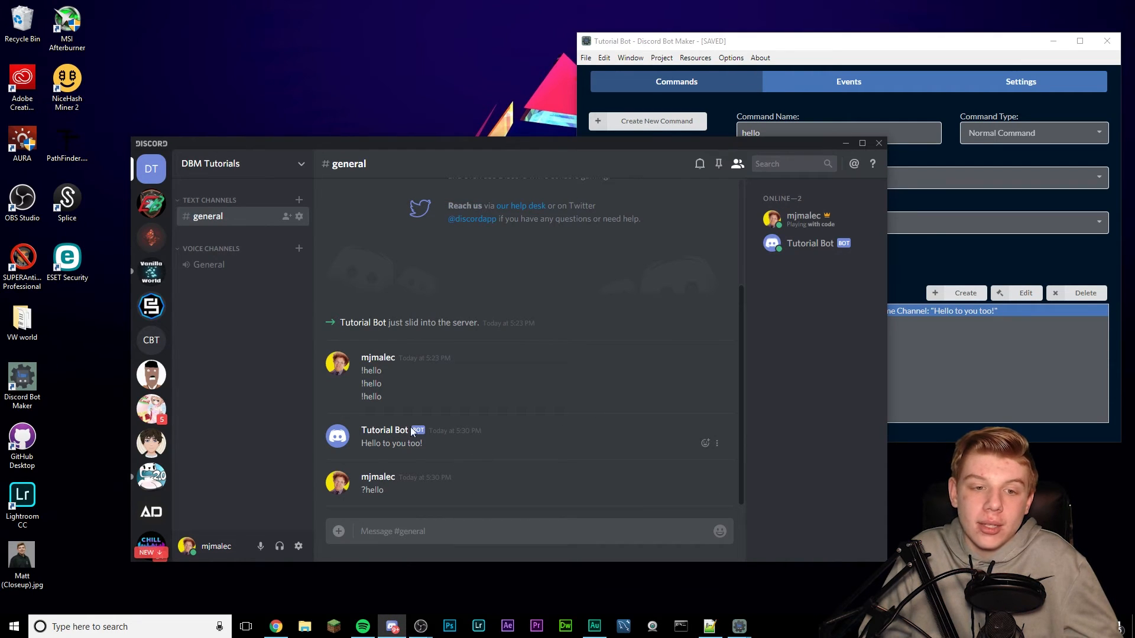
pyautogui.rightClick(391, 431)
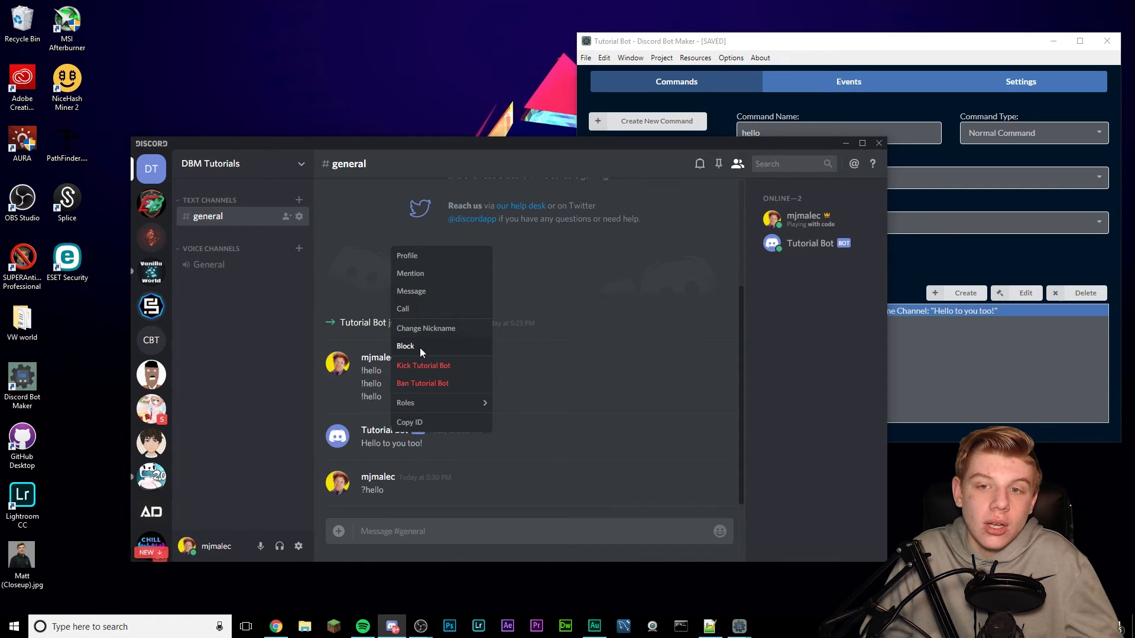
pyautogui.click(1061, 366)
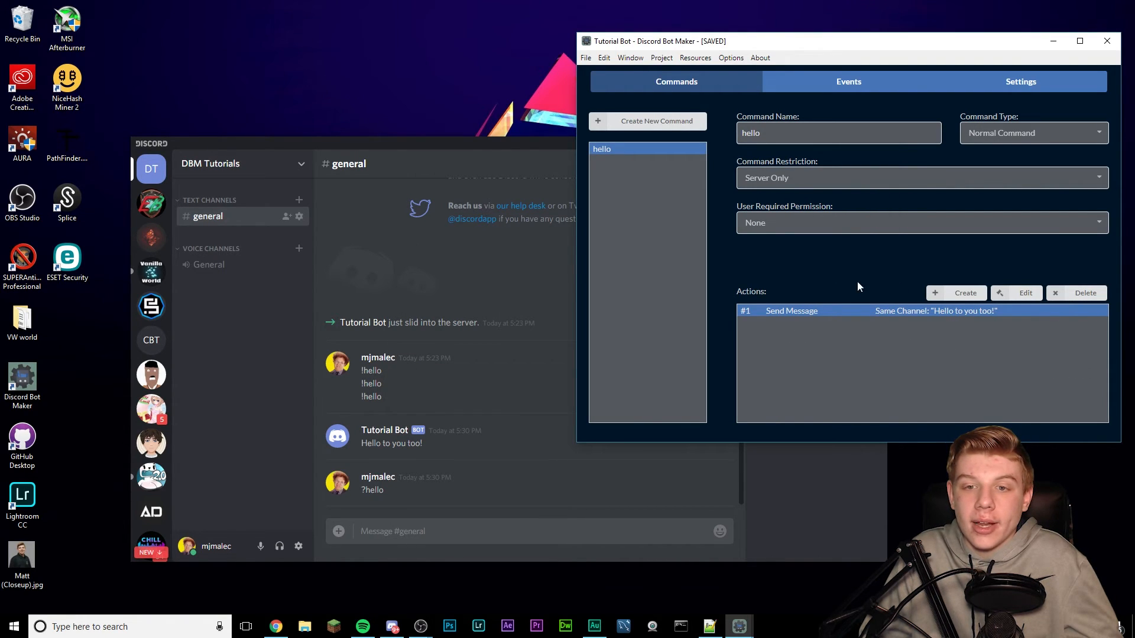
# - Change the Send Message action's Send To to Command Author and save the edit
pyautogui.doubleClick(851, 318)
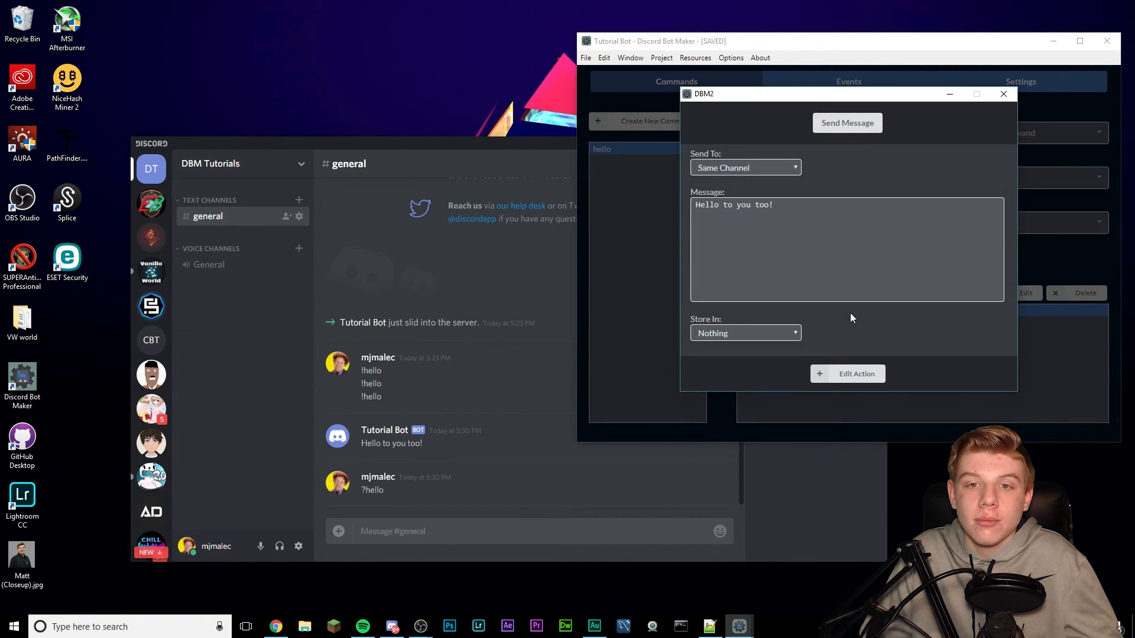
pyautogui.click(754, 166)
pyautogui.click(730, 192)
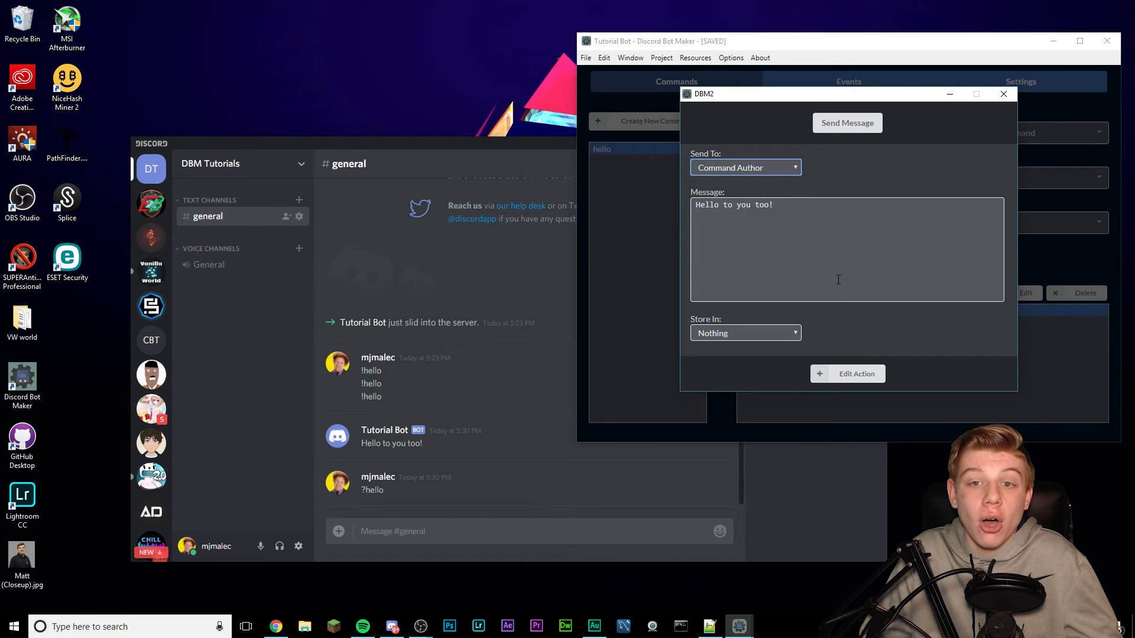
pyautogui.click(834, 376)
pyautogui.click(523, 354)
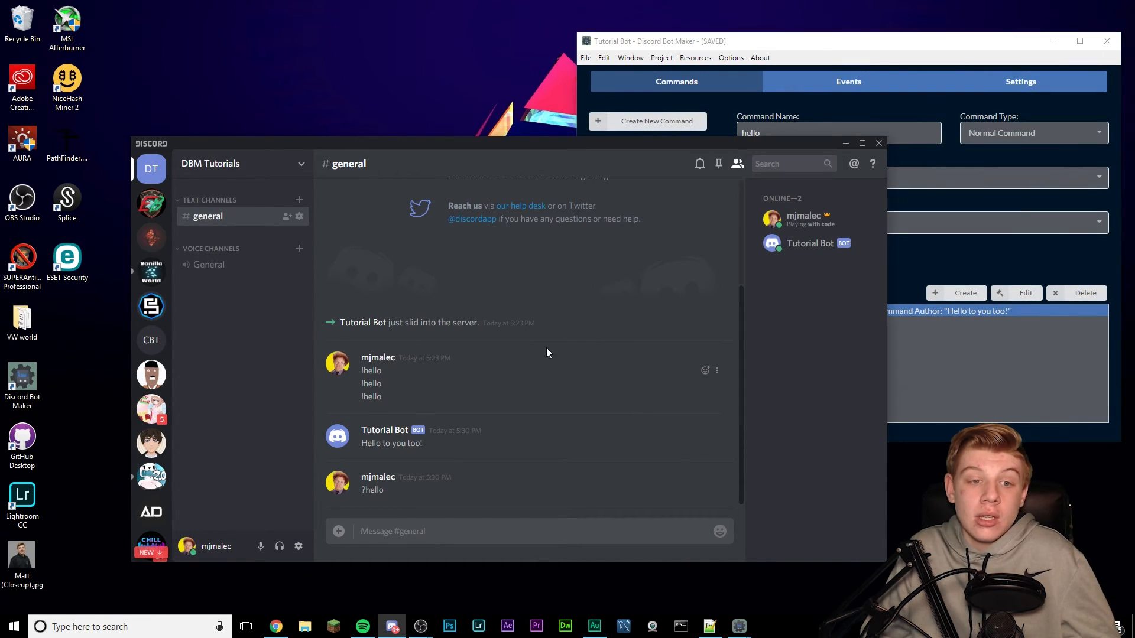
pyautogui.click(1007, 345)
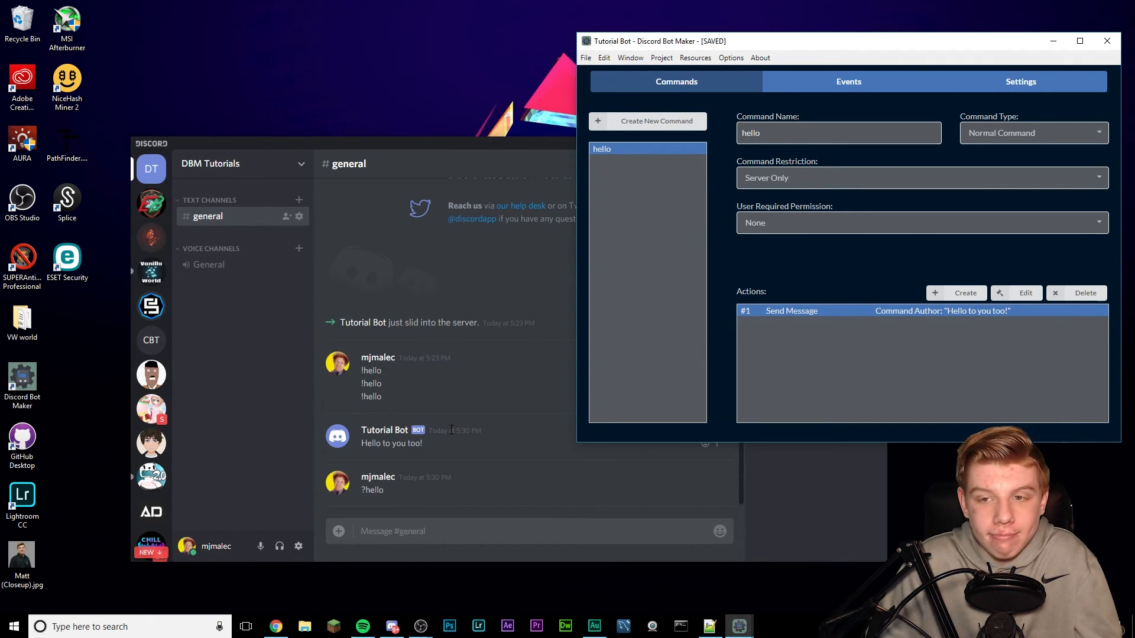
# - Block Tutorial Bot from its member options in Discord
pyautogui.click(386, 419)
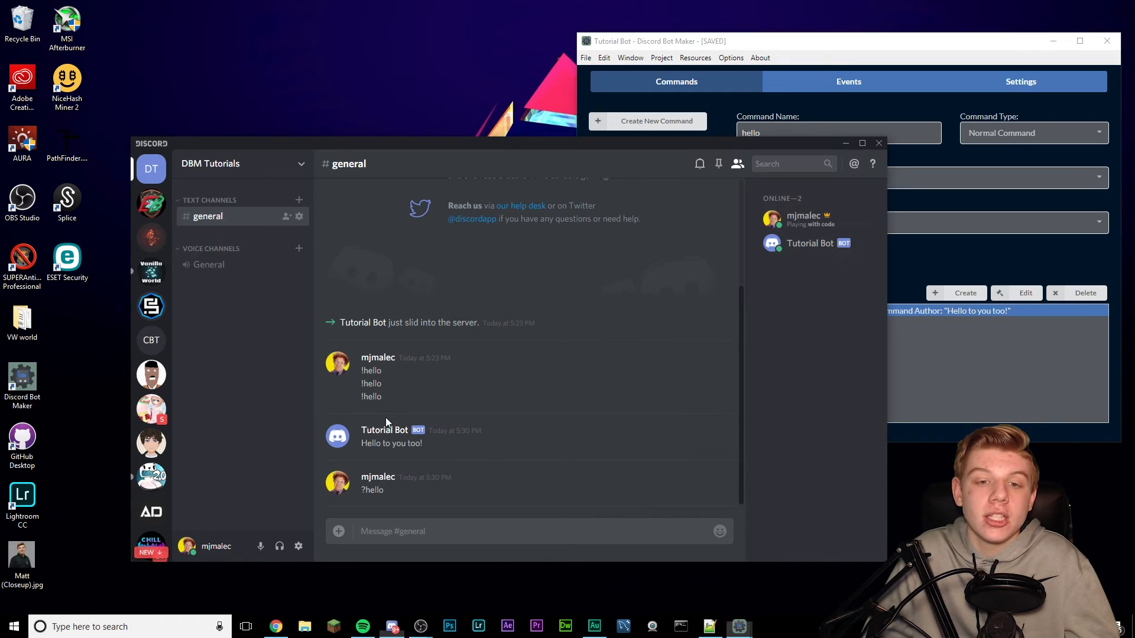
pyautogui.rightClick(813, 247)
pyautogui.click(782, 396)
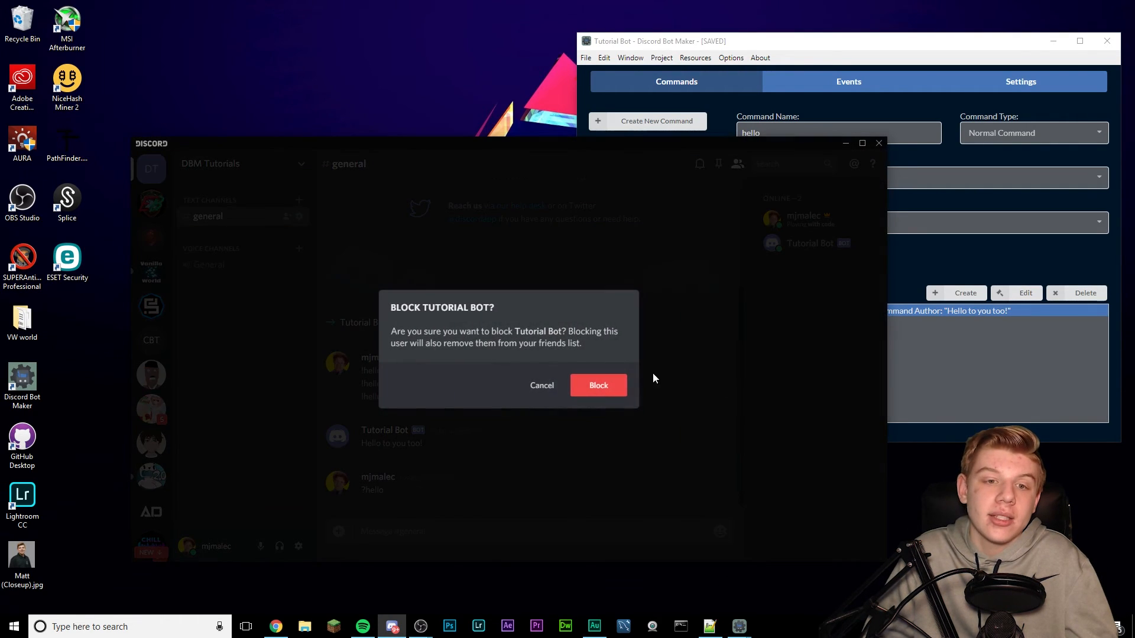
pyautogui.click(596, 384)
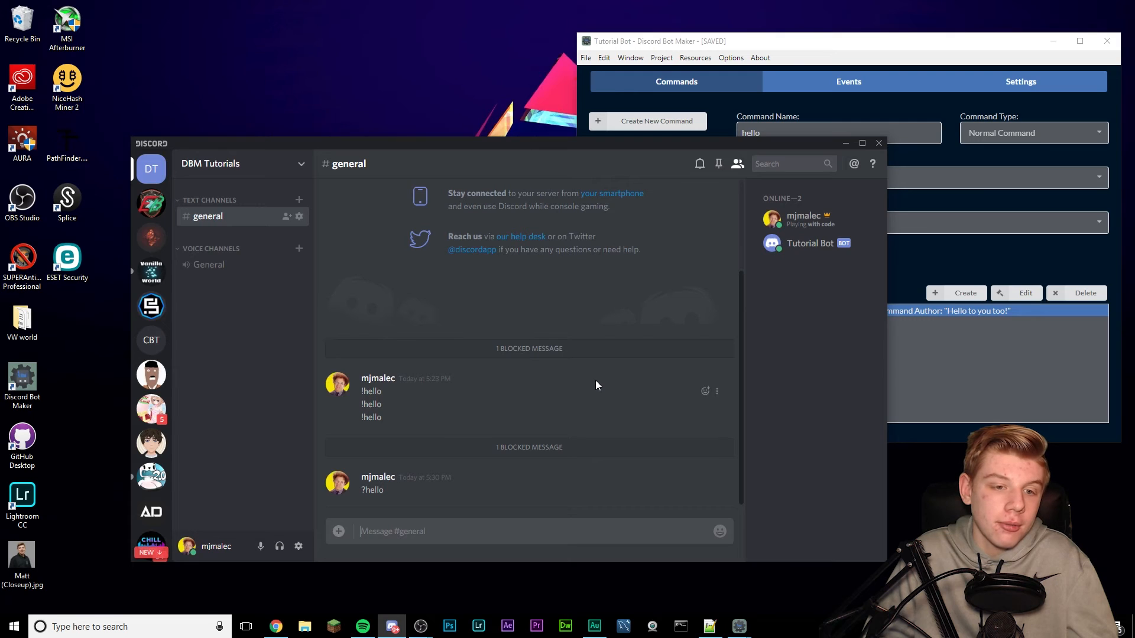
# - Stop the bot project and run it again, saving the project when asked
pyautogui.click(995, 387)
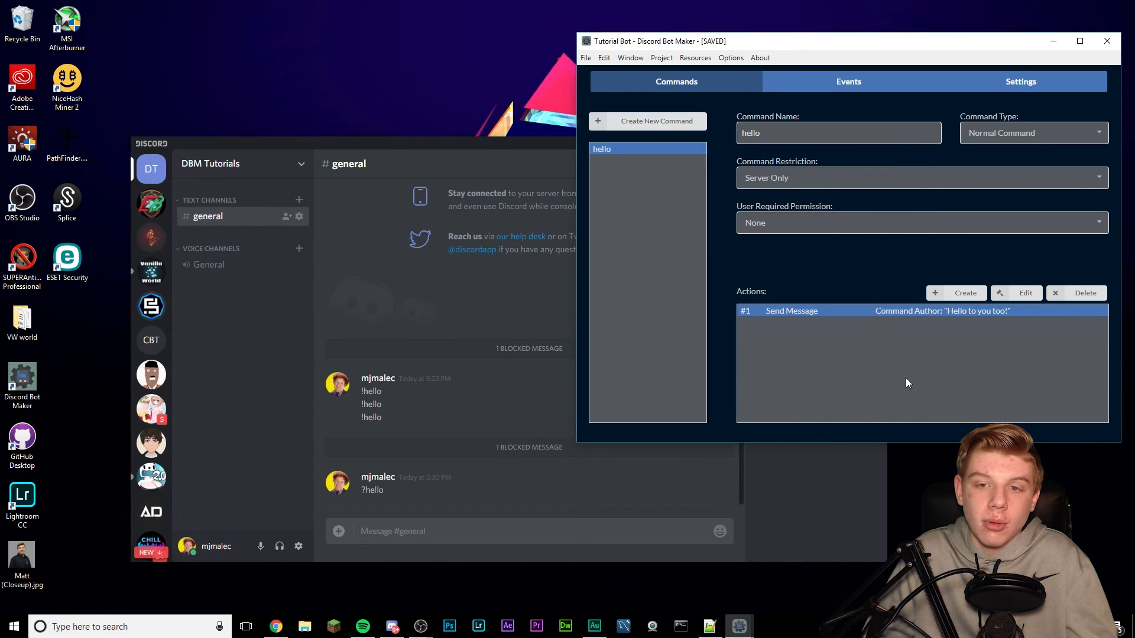
pyautogui.click(661, 58)
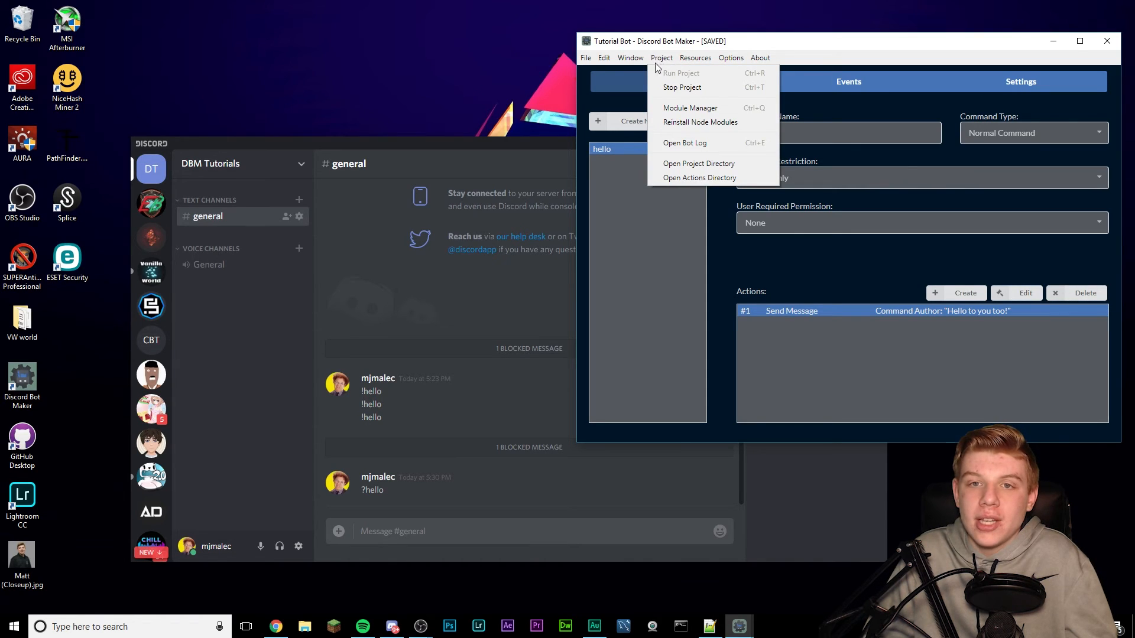
pyautogui.click(682, 87)
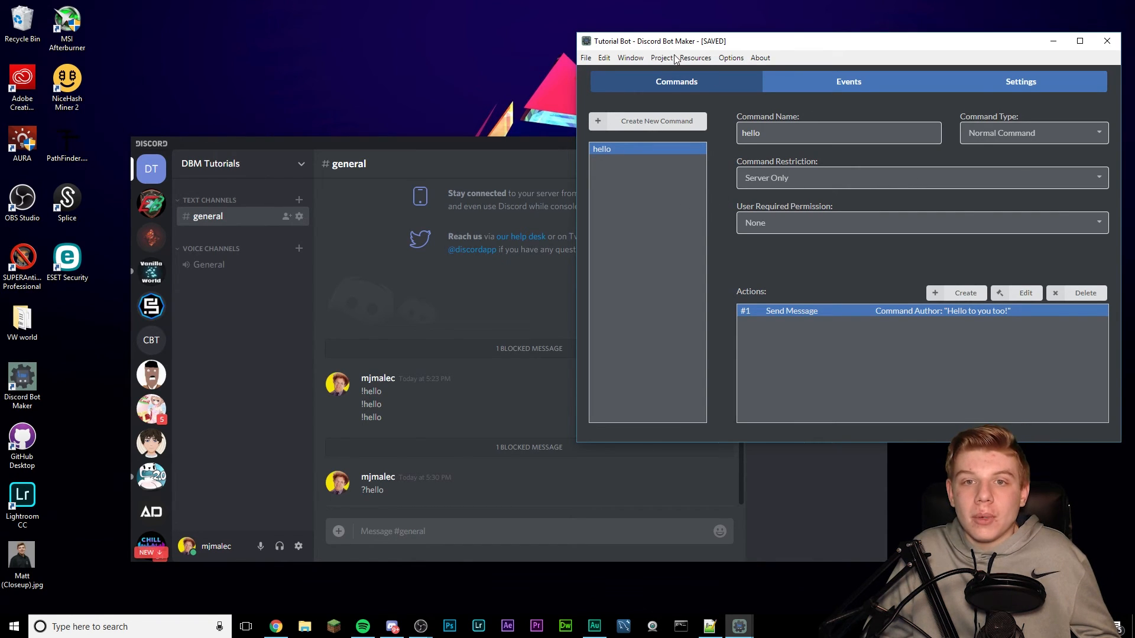
pyautogui.click(670, 58)
pyautogui.click(679, 73)
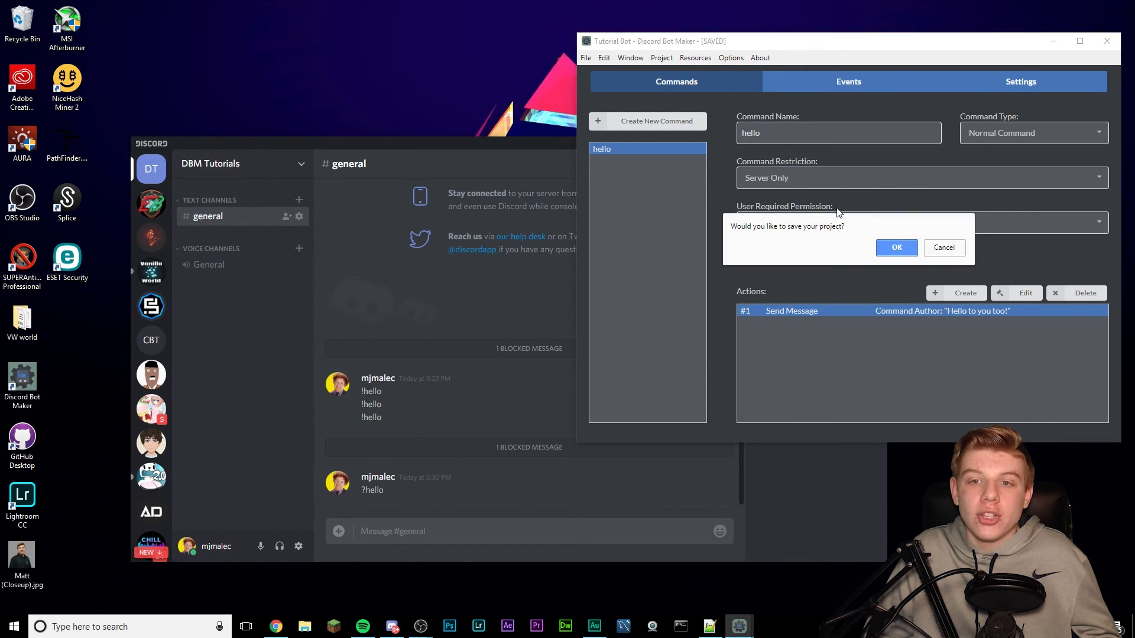
pyautogui.click(896, 248)
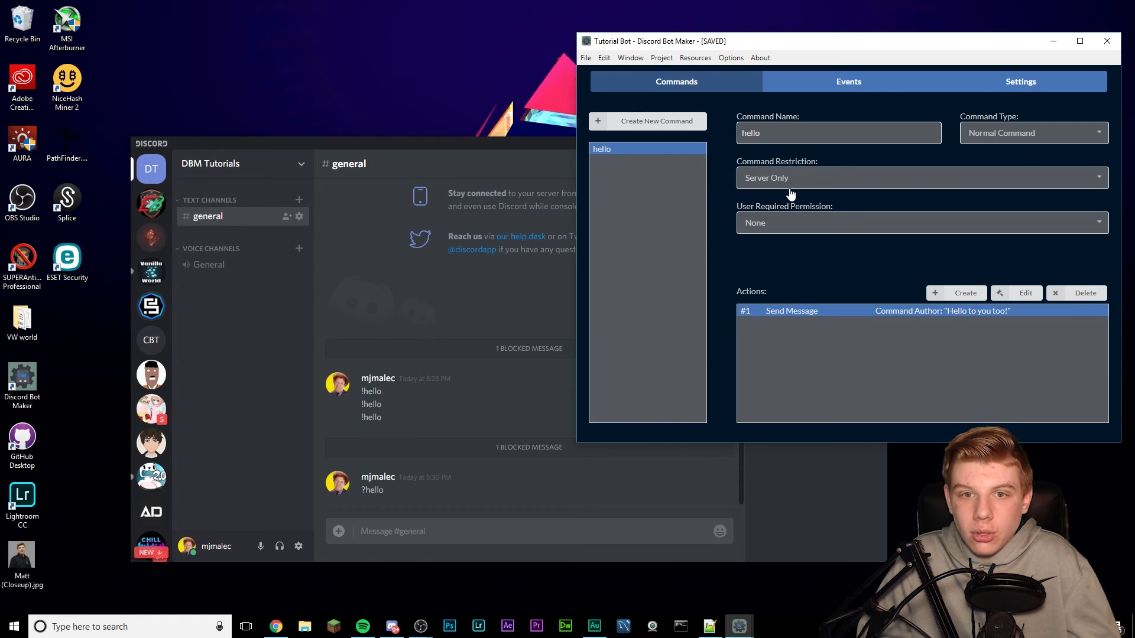
# - Post !hello in #general
pyautogui.click(417, 530)
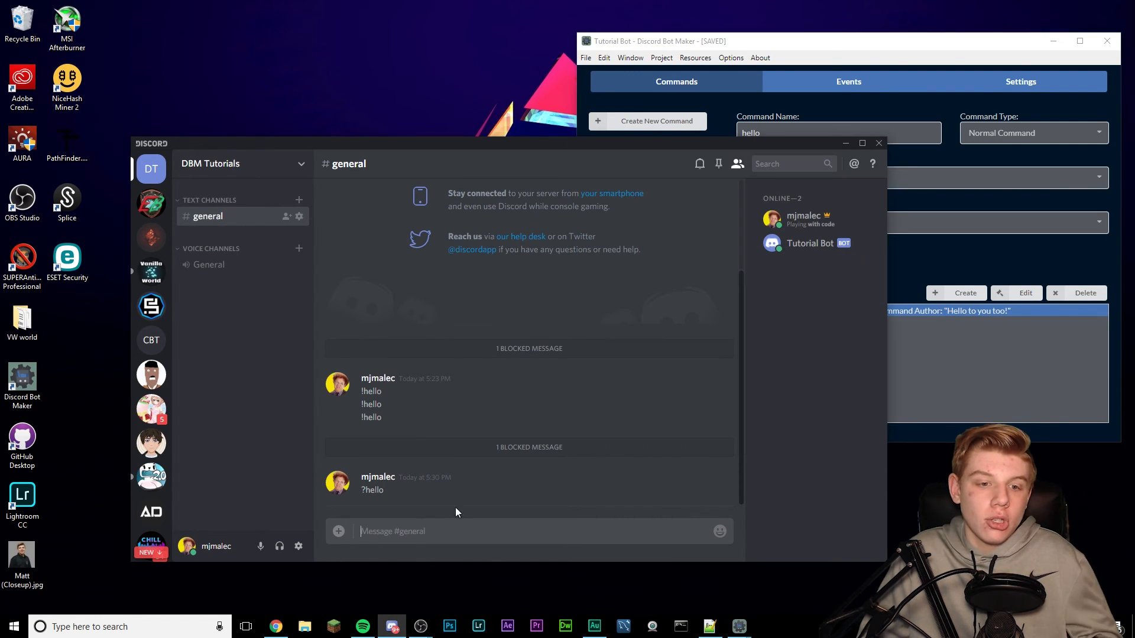
pyautogui.write('!hello')
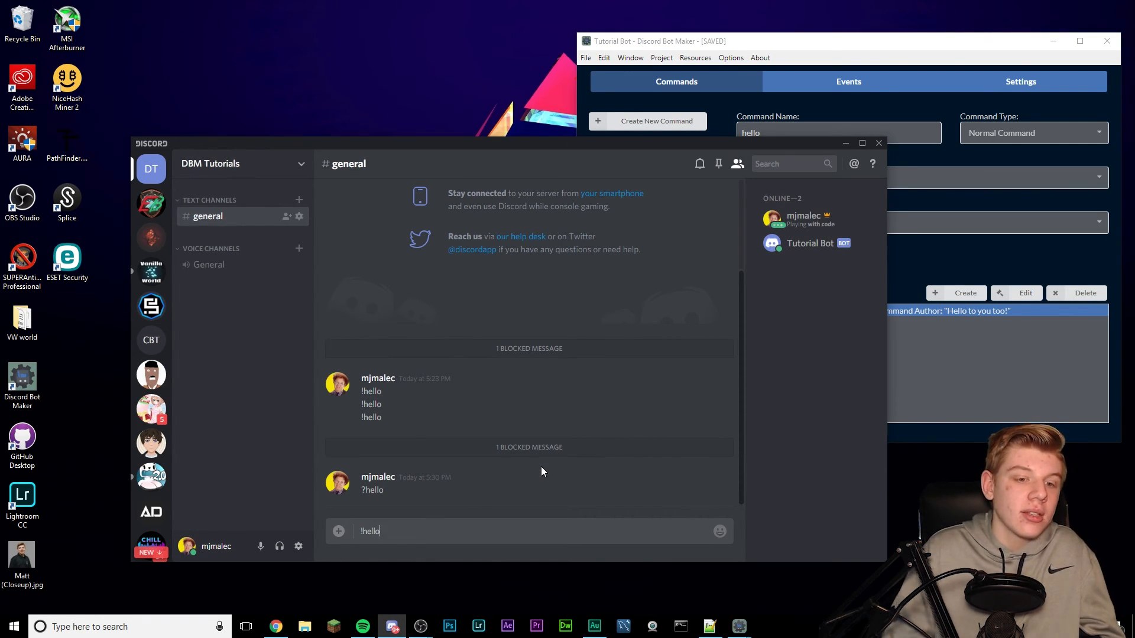
pyautogui.press('Return')
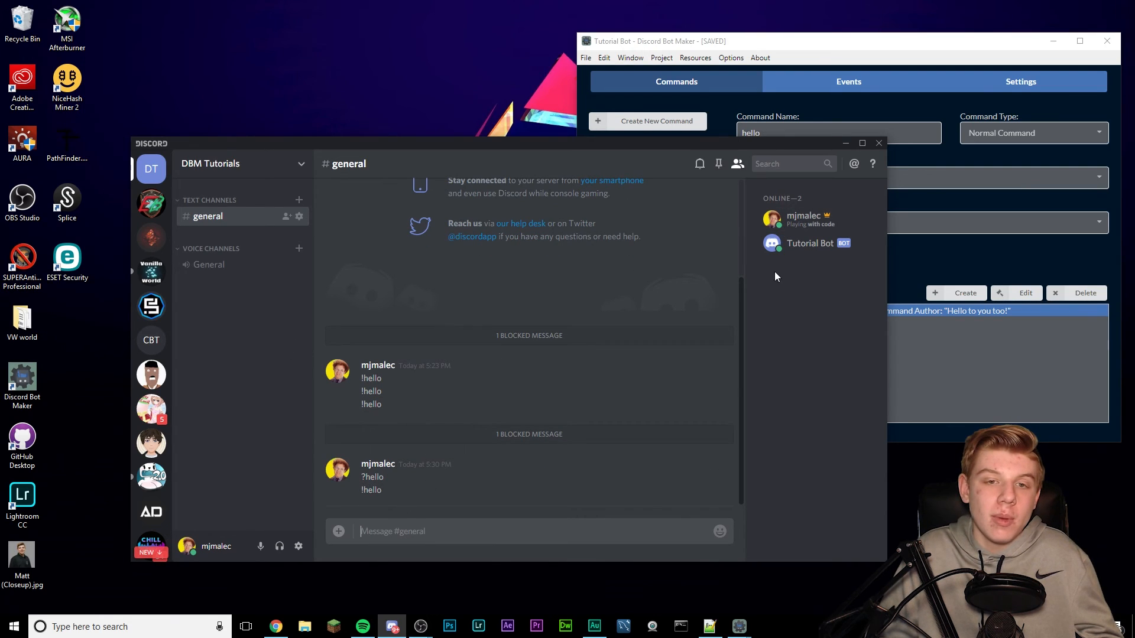
# - Open the bot log, read the 'Cannot send messages to this user' error, and close it
pyautogui.click(660, 49)
pyautogui.click(661, 58)
pyautogui.click(681, 147)
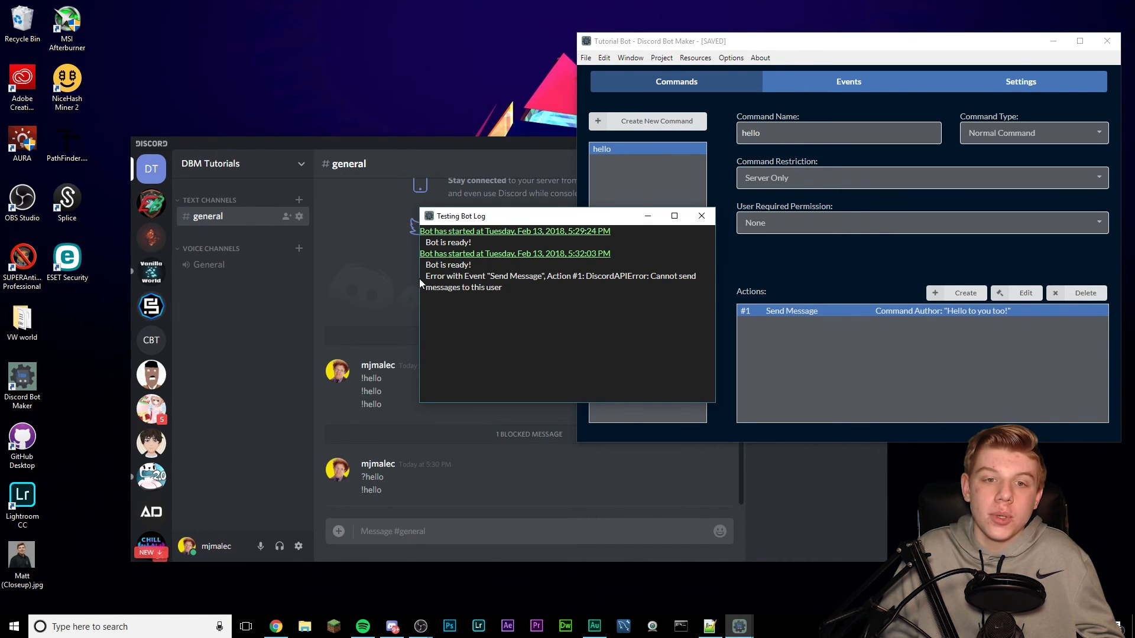
pyautogui.moveTo(502, 288); pyautogui.dragTo(434, 276)
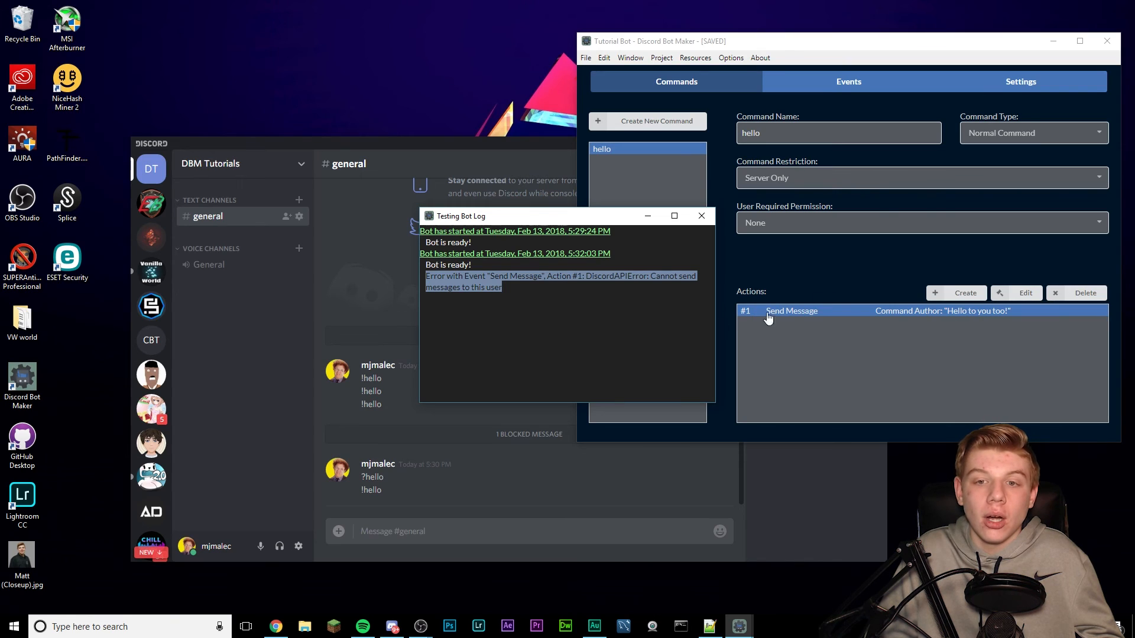
pyautogui.click(543, 294)
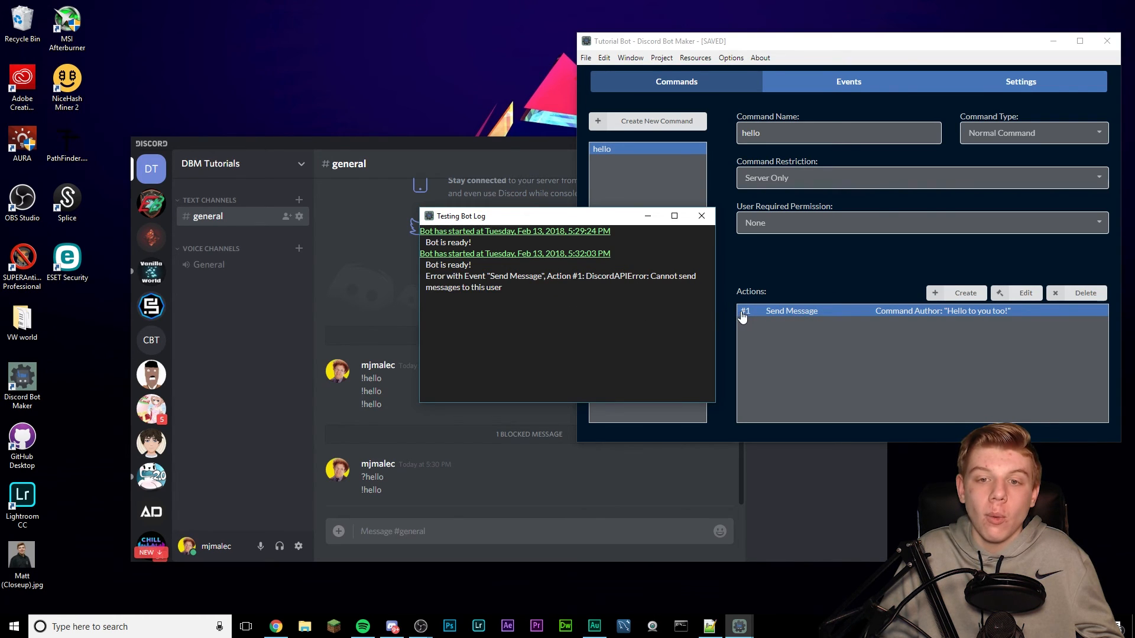
pyautogui.click(710, 222)
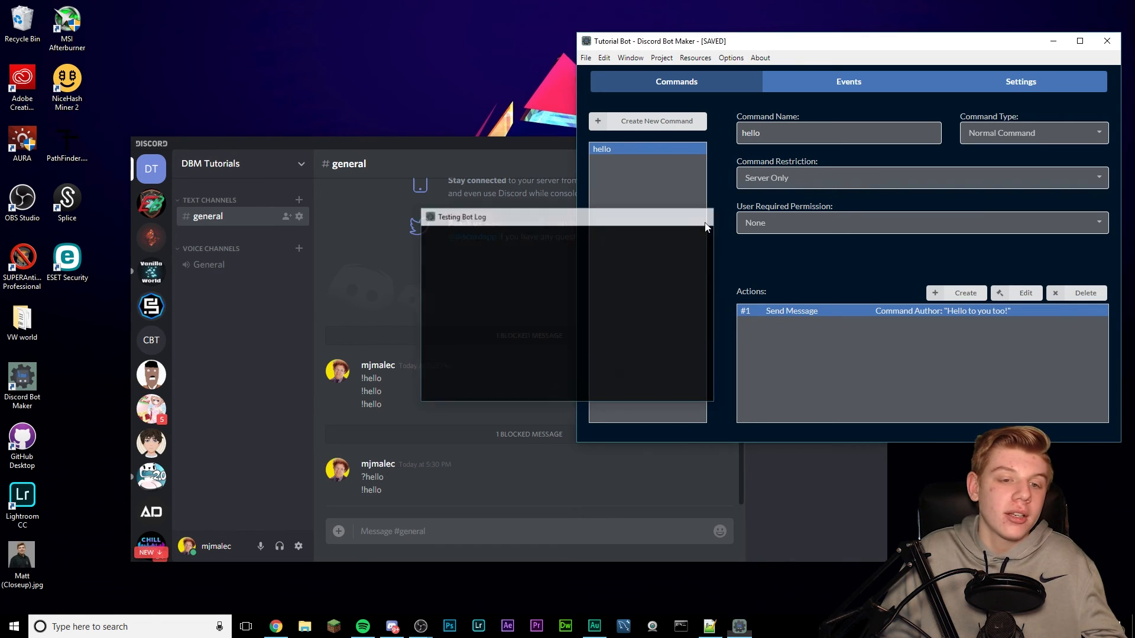
# - Unblock Tutorial Bot and send !hello again
pyautogui.click(448, 298)
pyautogui.rightClick(786, 249)
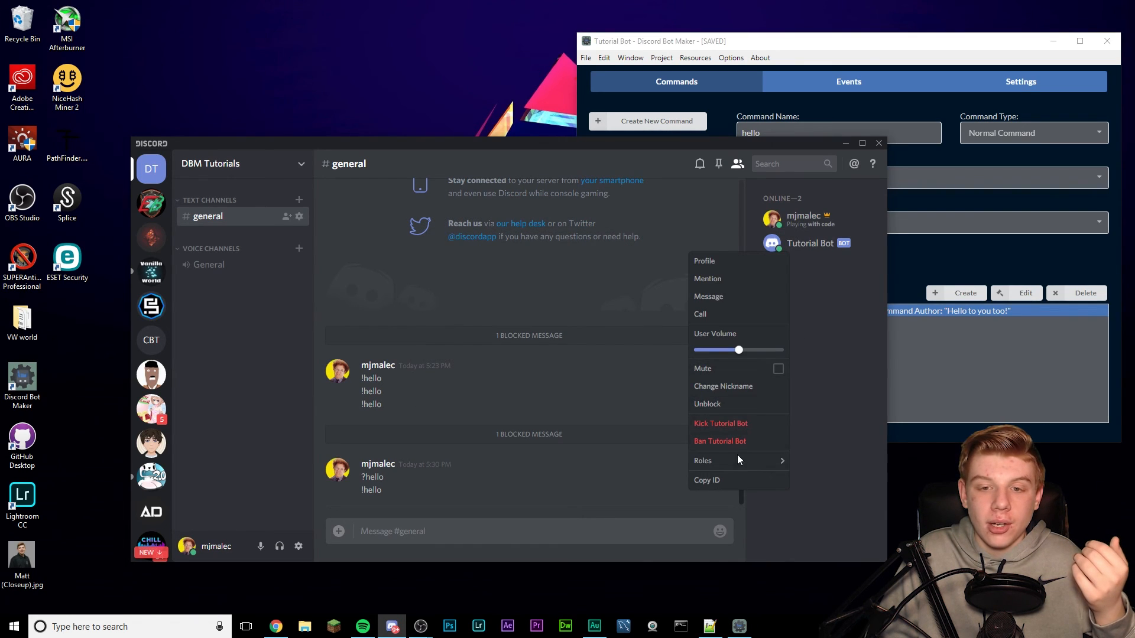
pyautogui.click(708, 404)
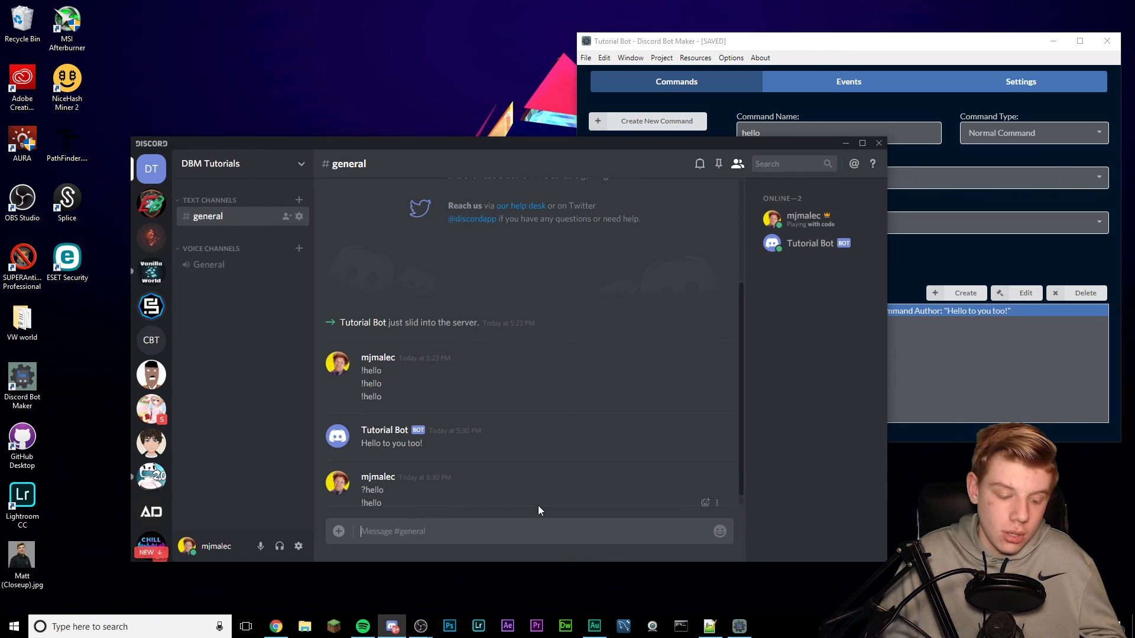
pyautogui.write('!hello')
pyautogui.press('Return')
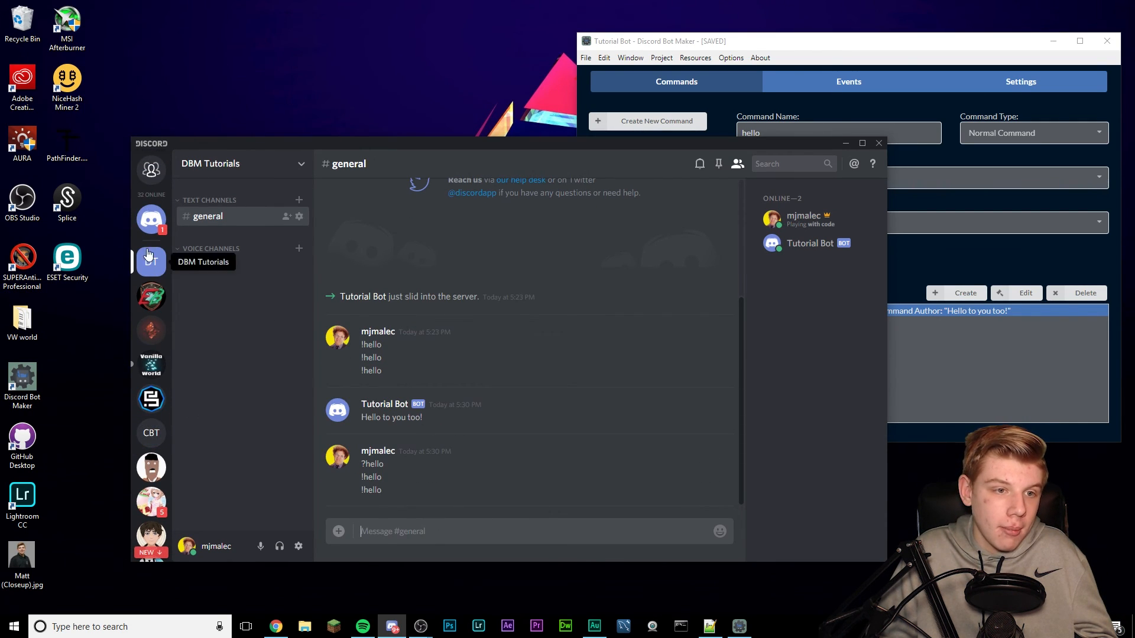
# - Check the bot's 'Hello to you too!' direct message, then return to the DBM Tutorials server and bot editor
pyautogui.click(148, 218)
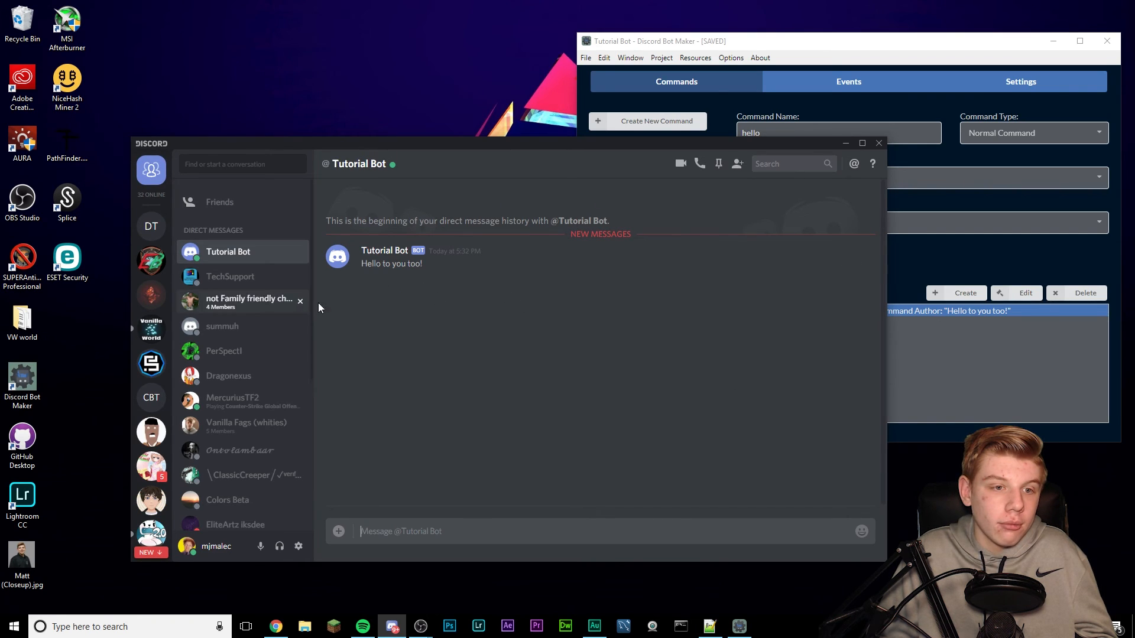
pyautogui.moveTo(353, 266); pyautogui.dragTo(418, 269)
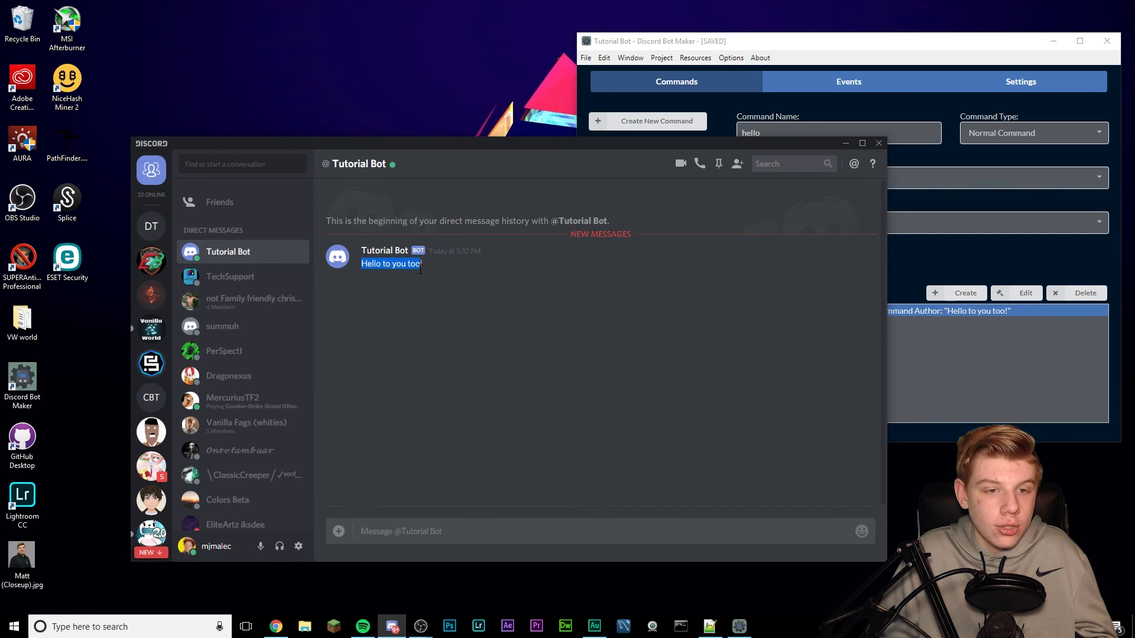
pyautogui.click(425, 273)
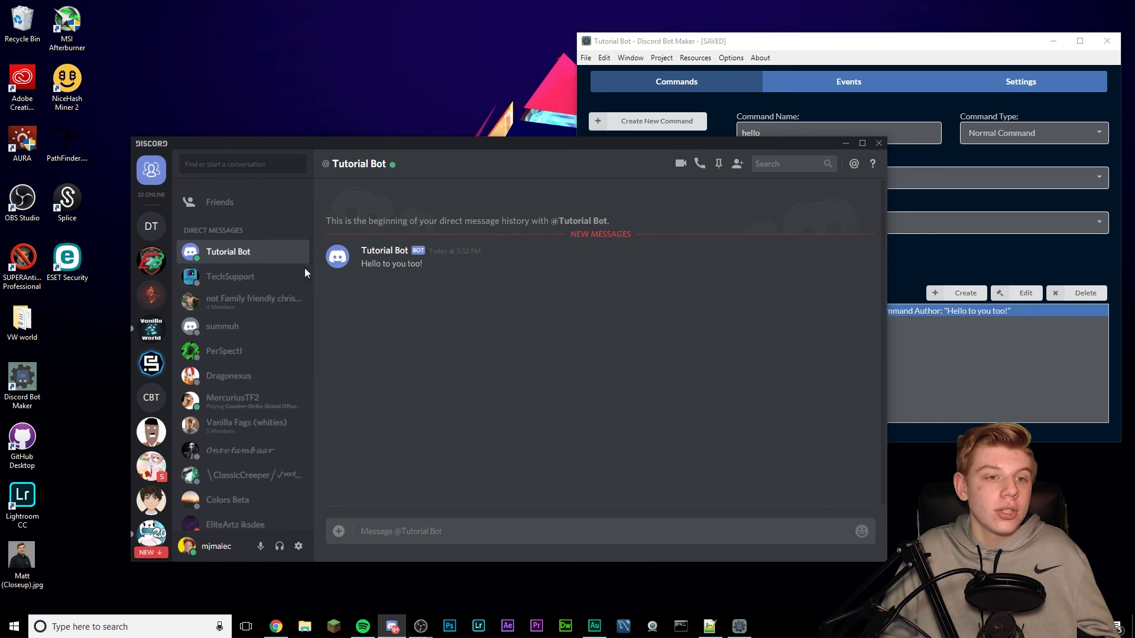
pyautogui.click(153, 225)
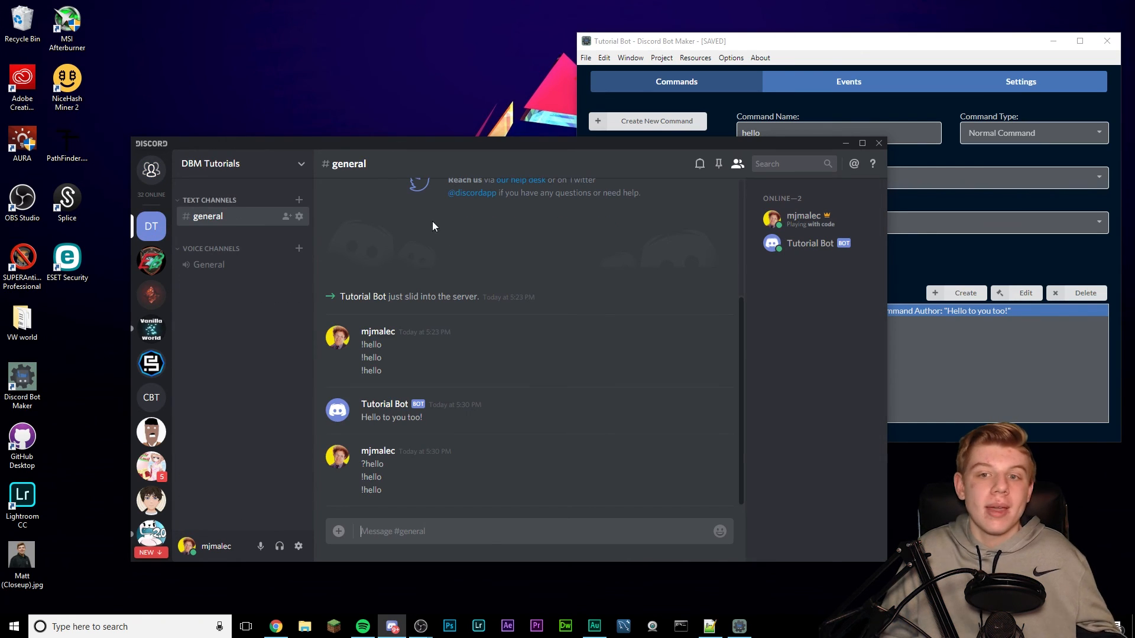
pyautogui.click(965, 411)
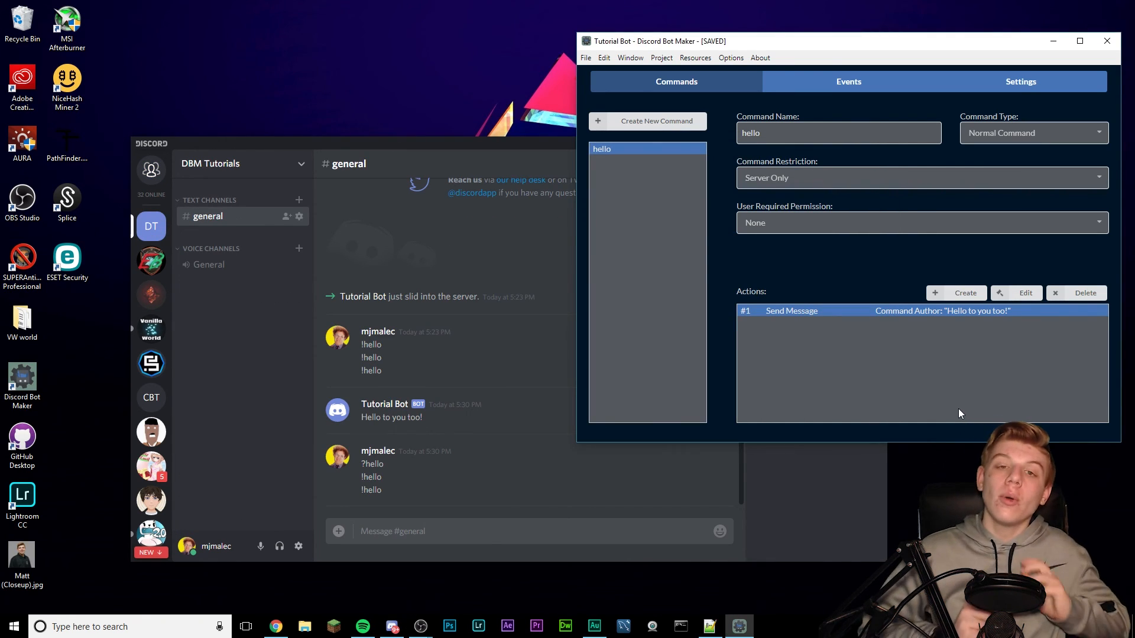